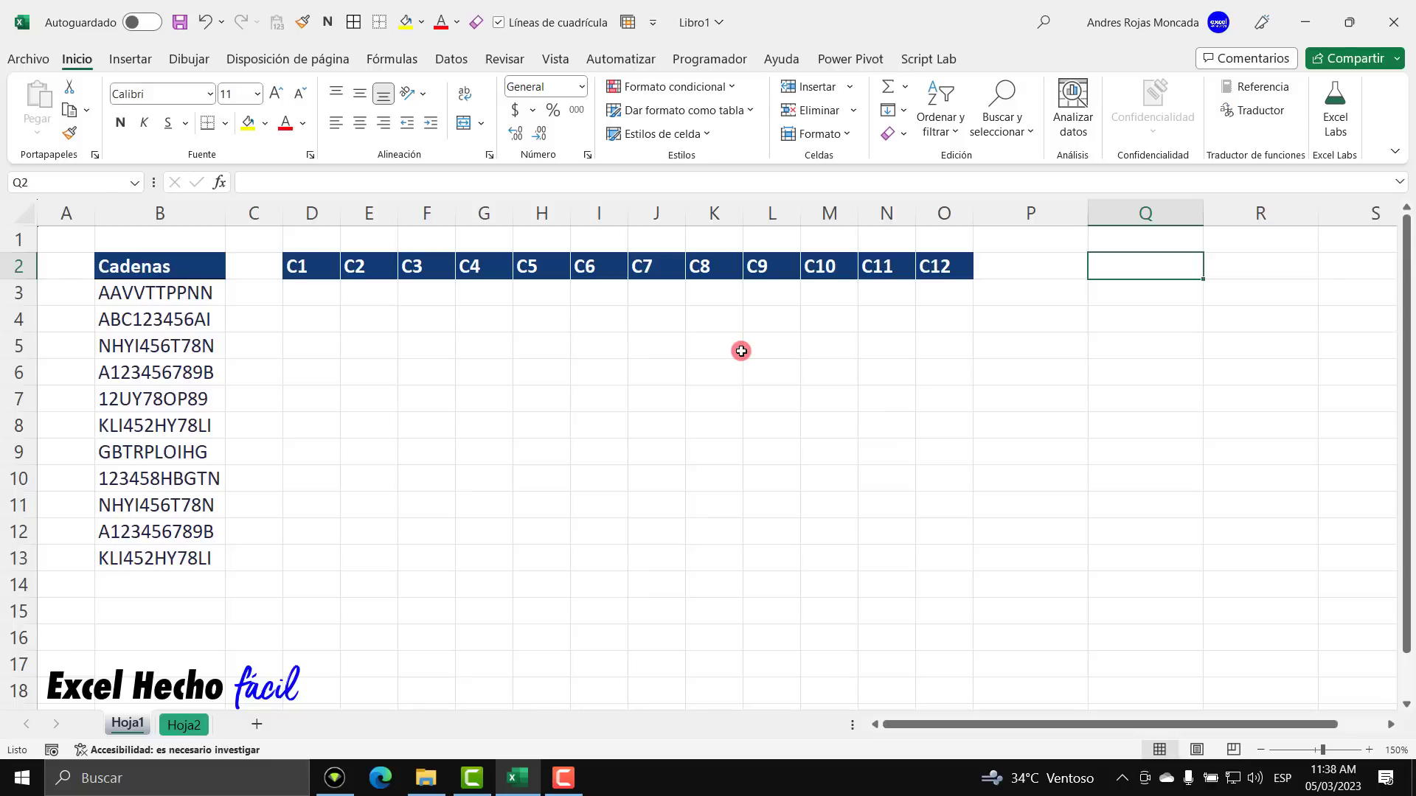
drag(193, 293, 199, 559)
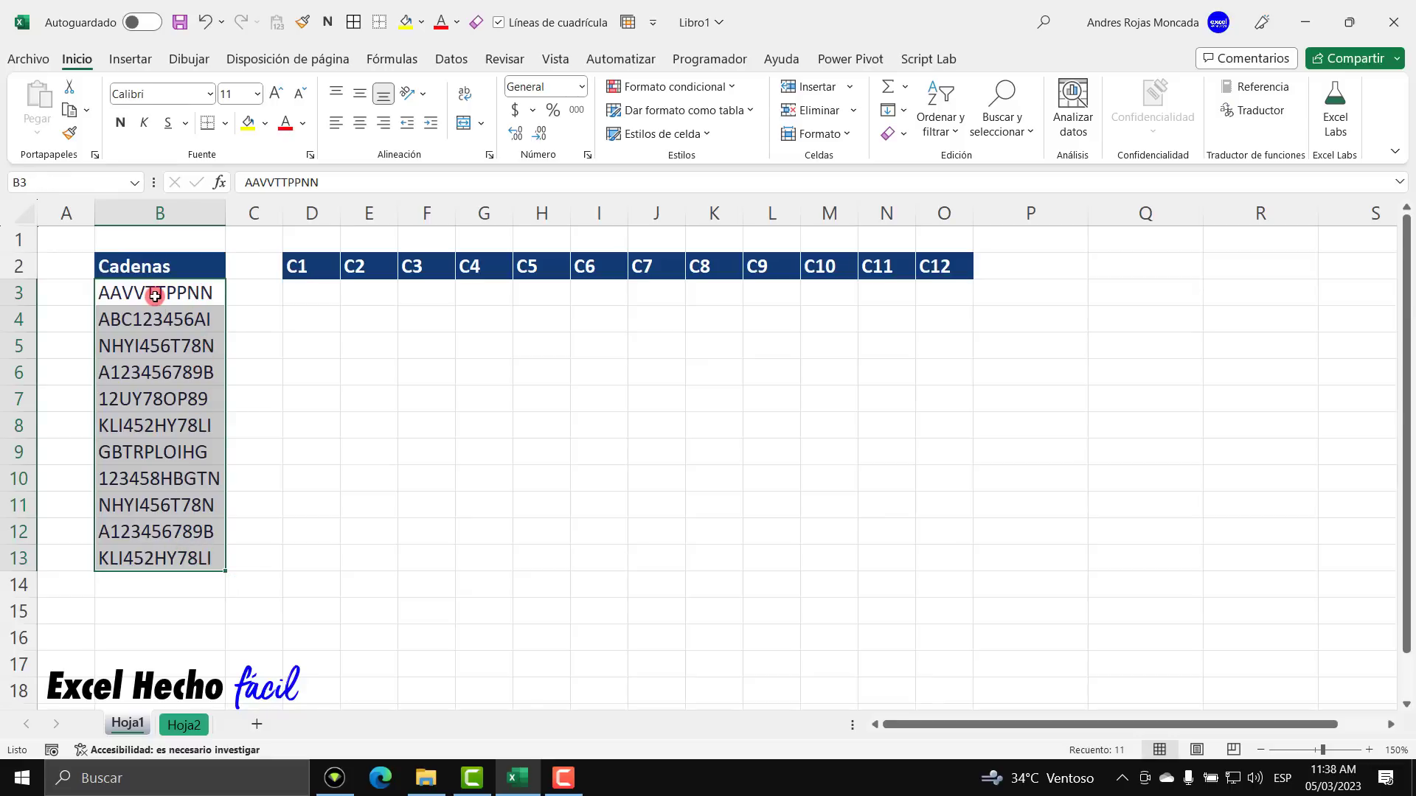
drag(152, 265, 156, 560)
- Begin a formula in cell D3 with the range reference =A1:A10
click(317, 292)
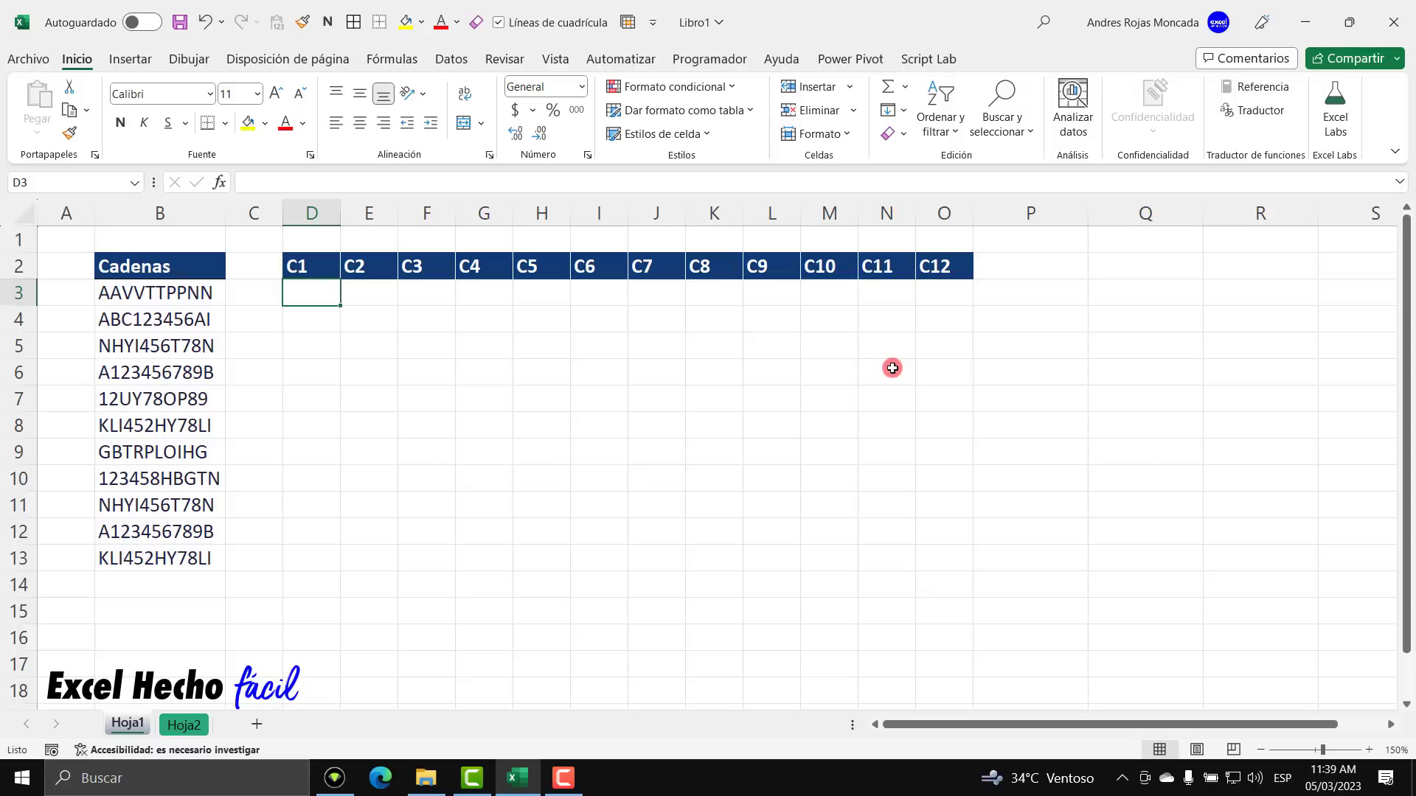
text(=)
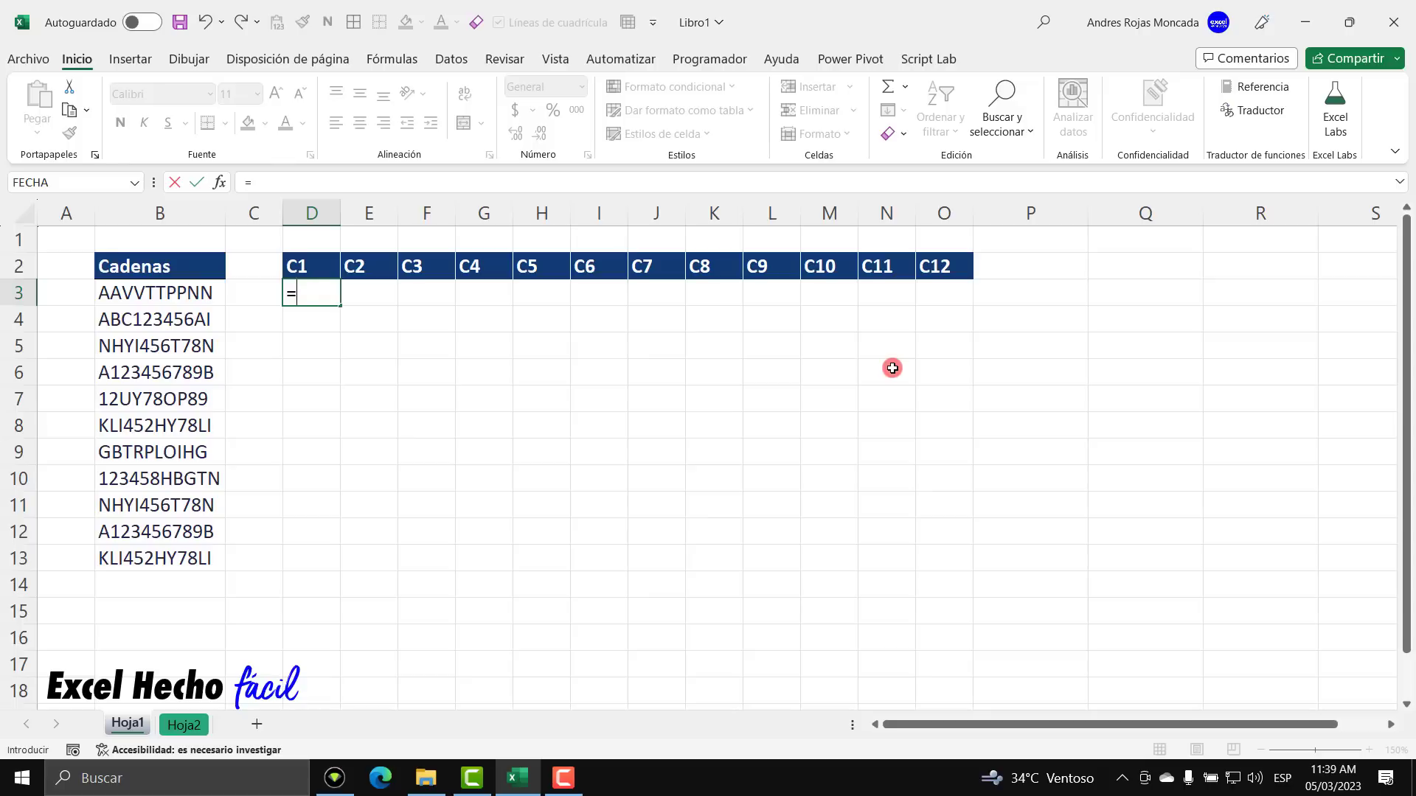
text(A1)
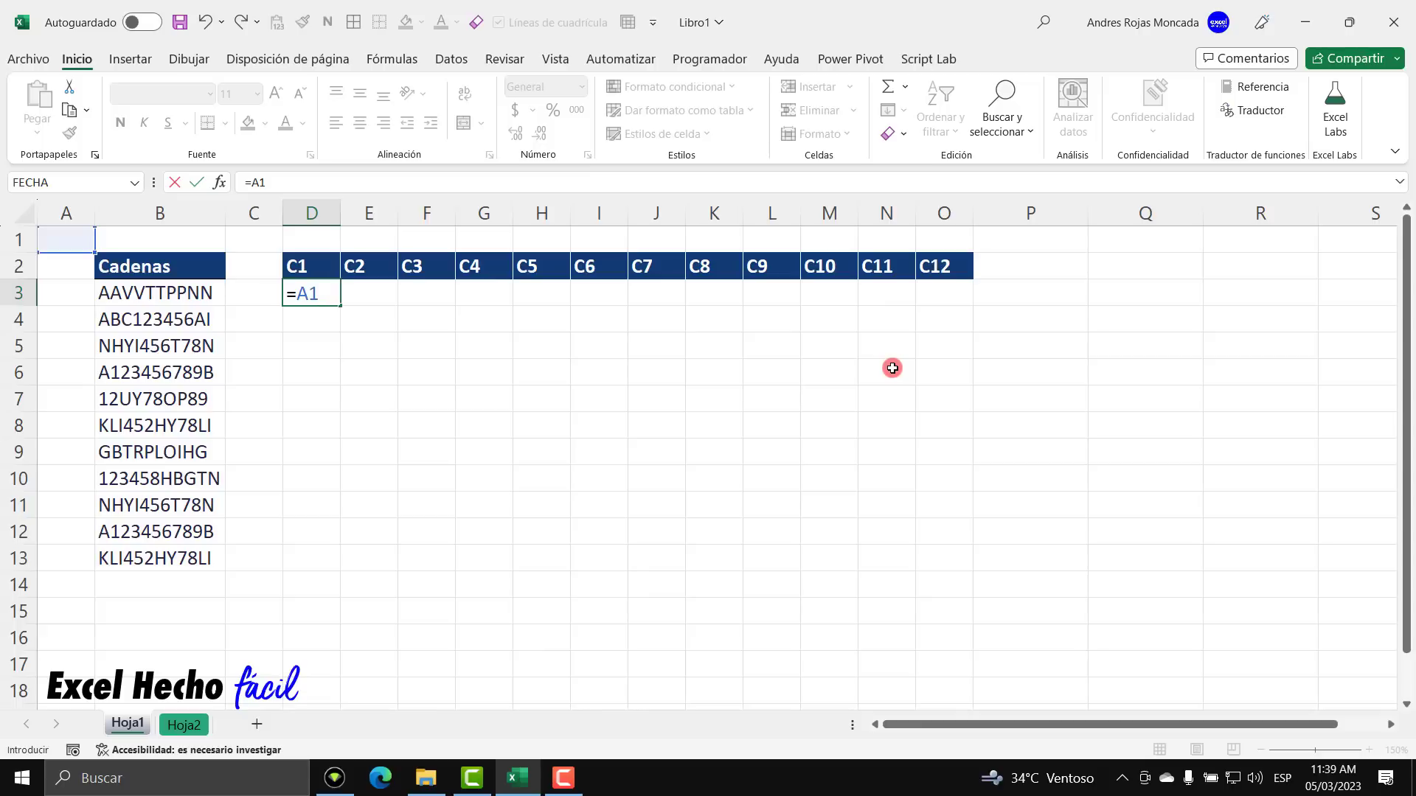
text(:A10)
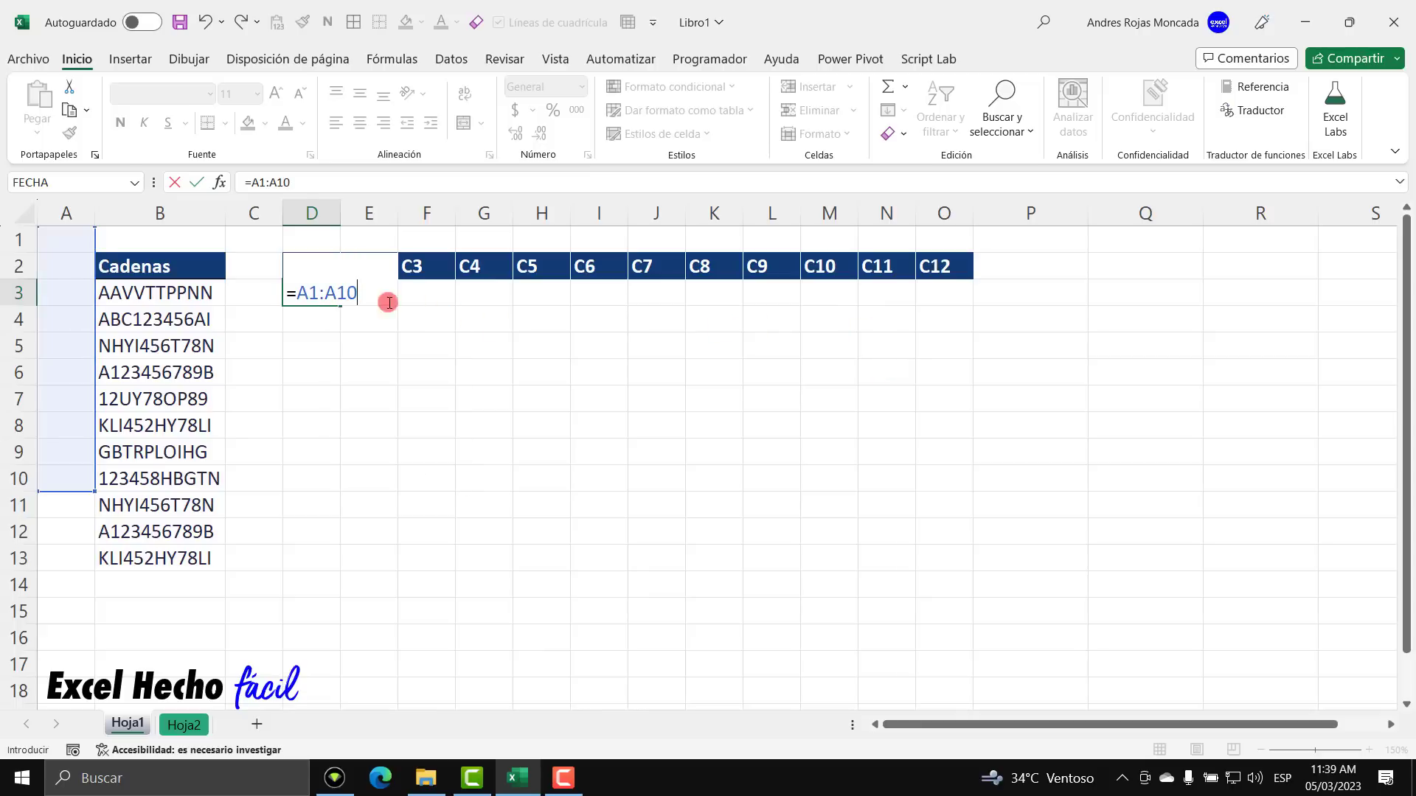
- Remove and re-enter the column letter A and the row number 1 of the first reference in the D3 formula
drag(325, 294, 318, 294)
drag(357, 297, 295, 294)
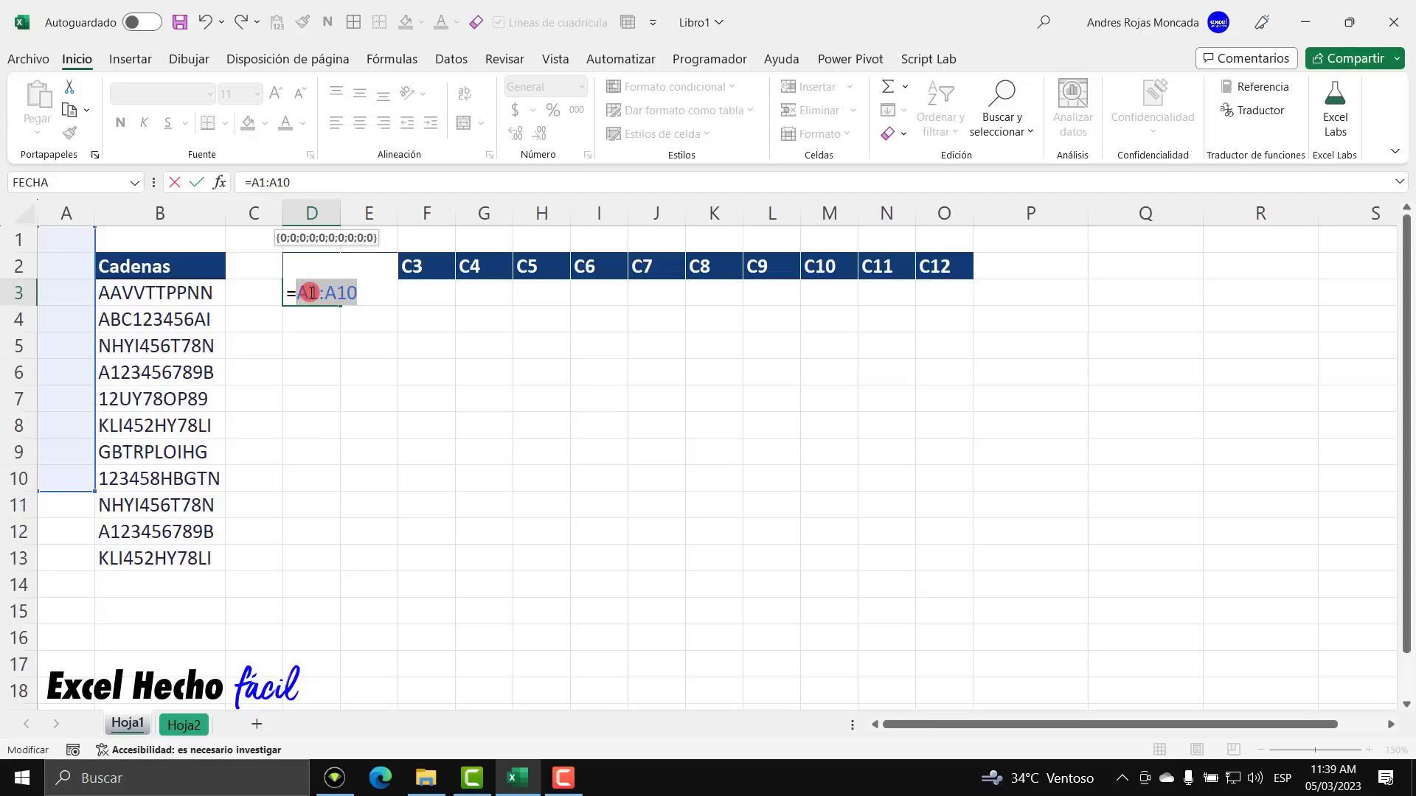
click(311, 292)
drag(317, 292, 298, 295)
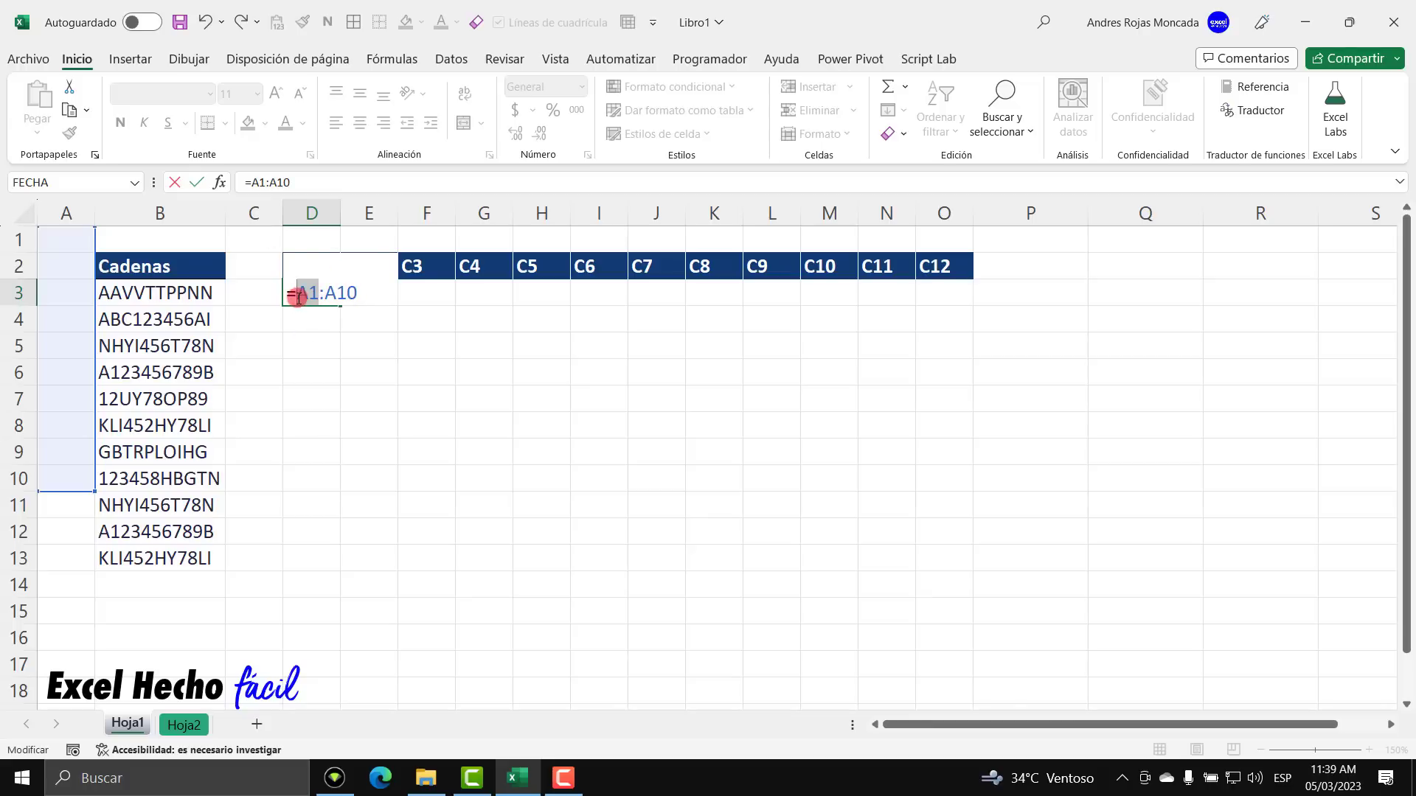
click(298, 293)
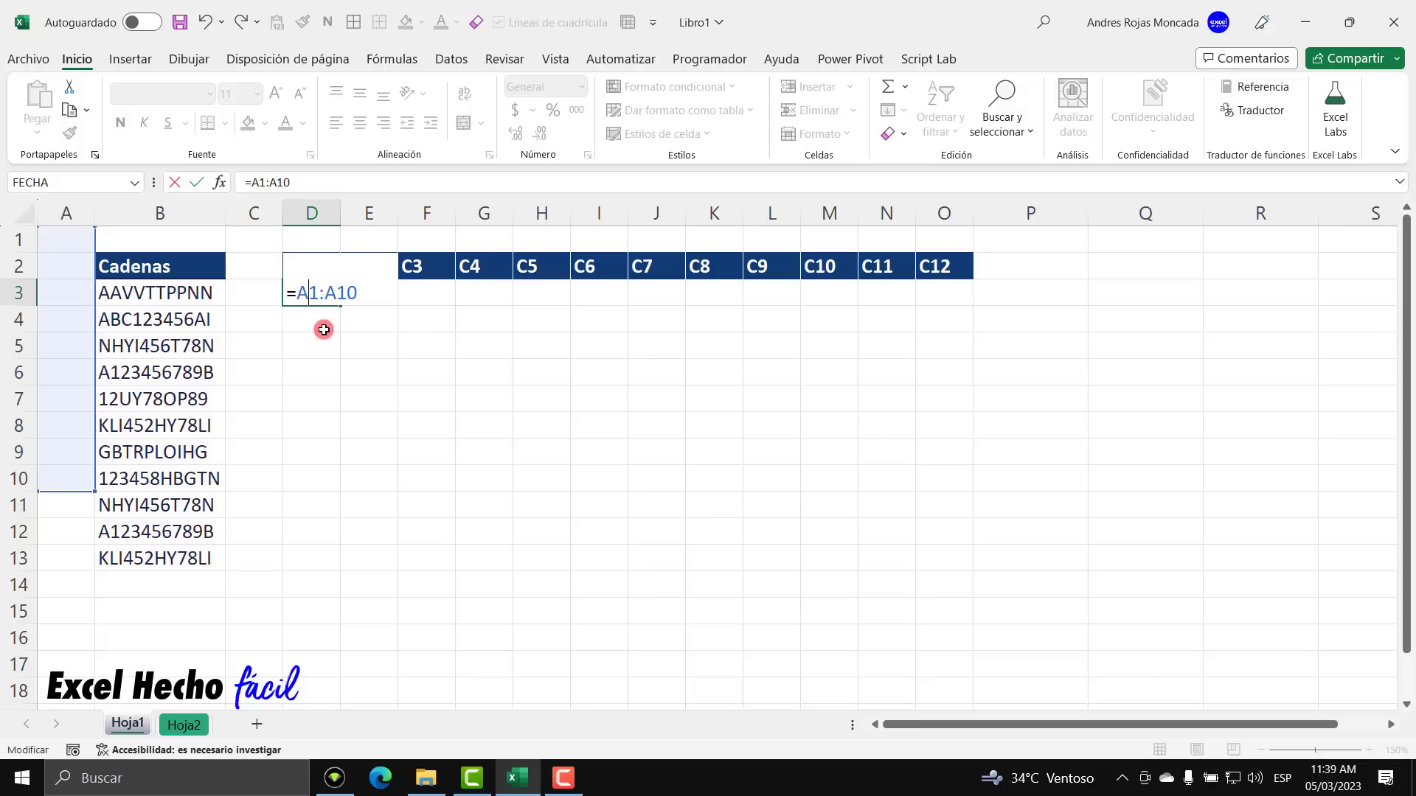
key(Delete)
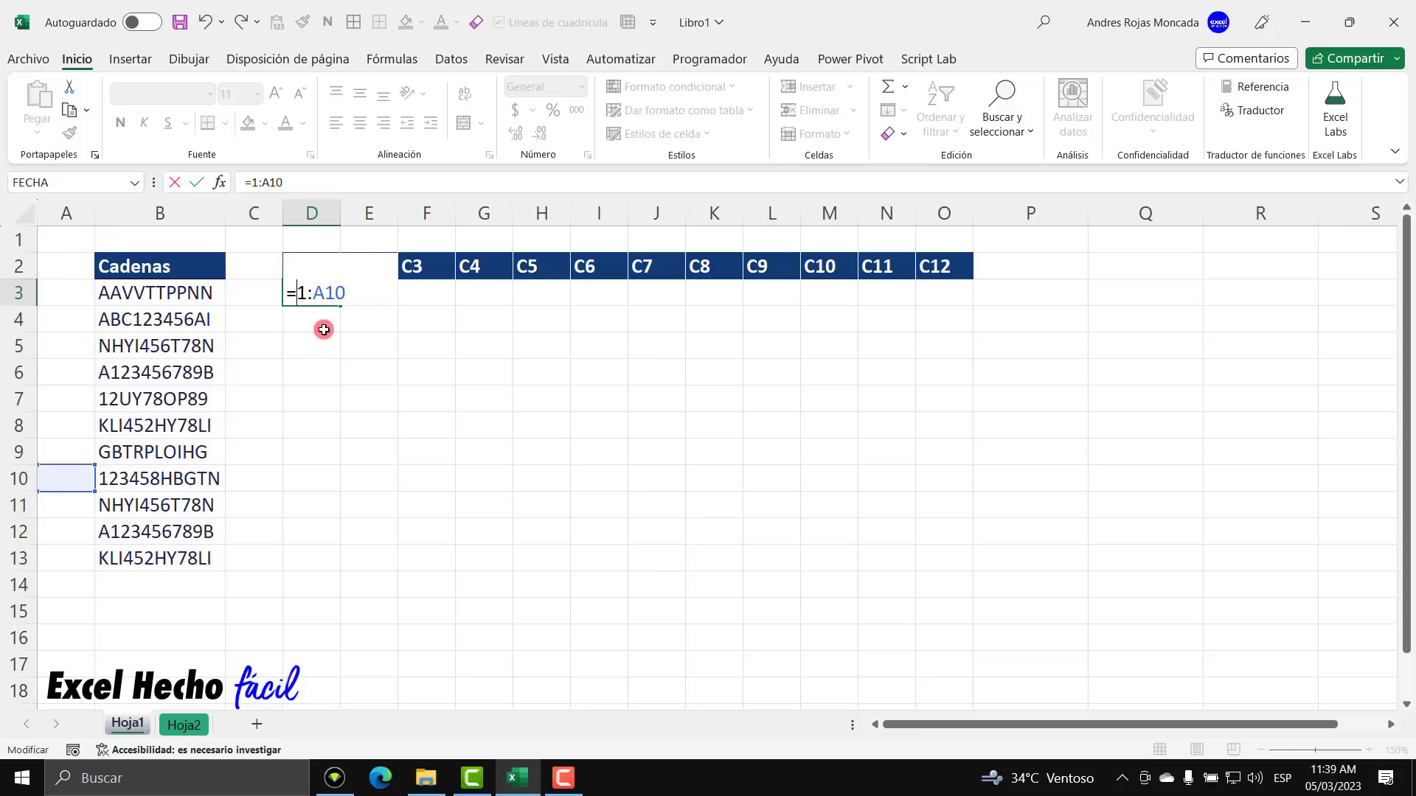
text(A)
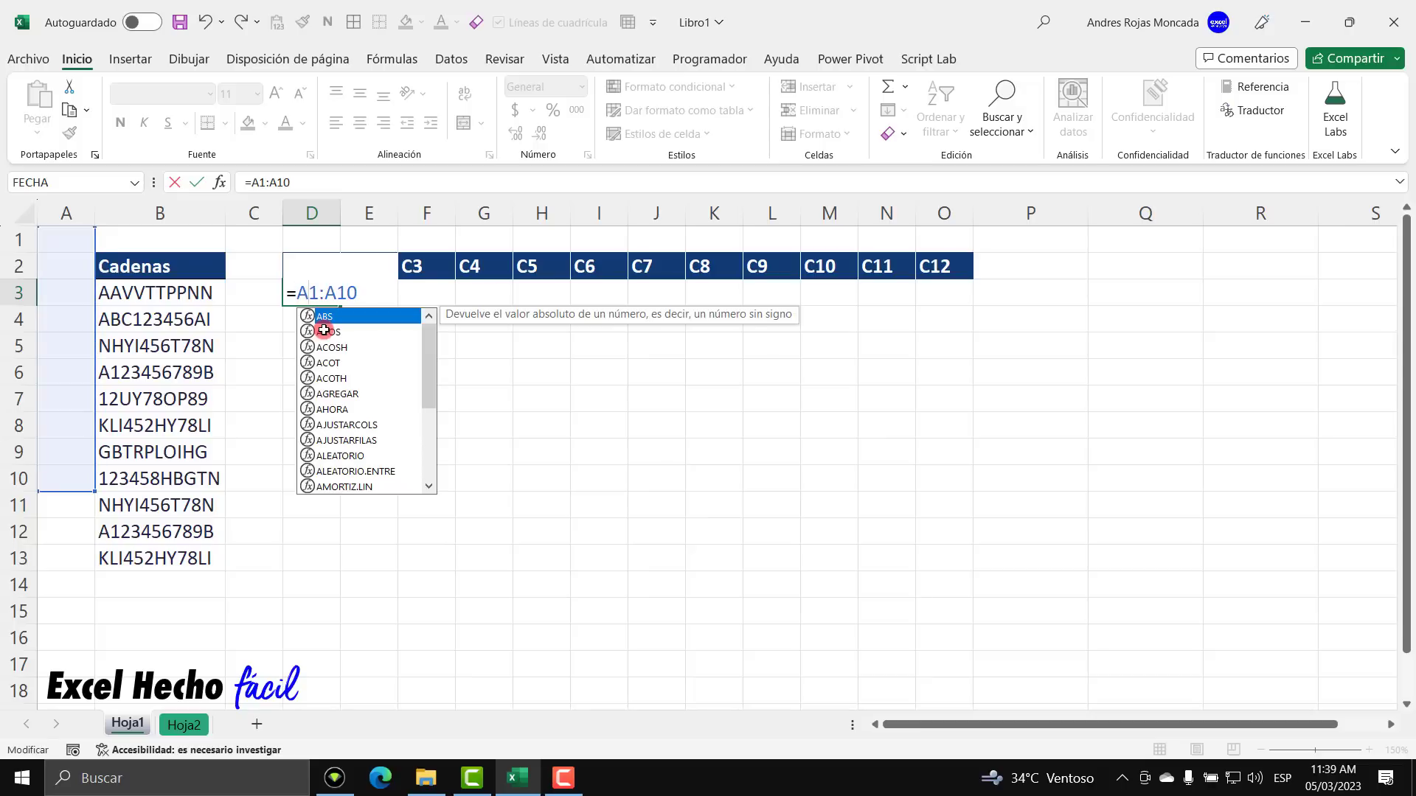
key(Delete)
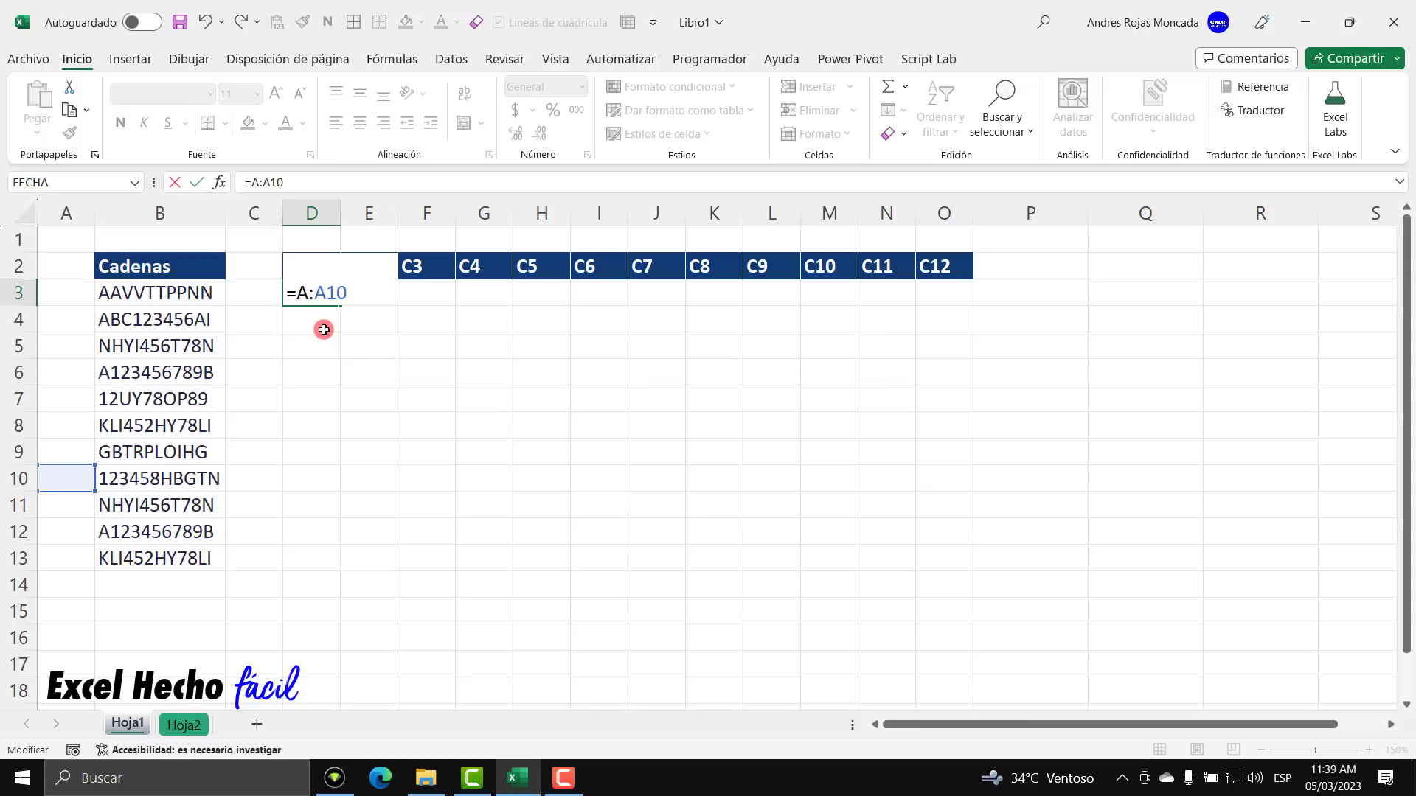
text(1)
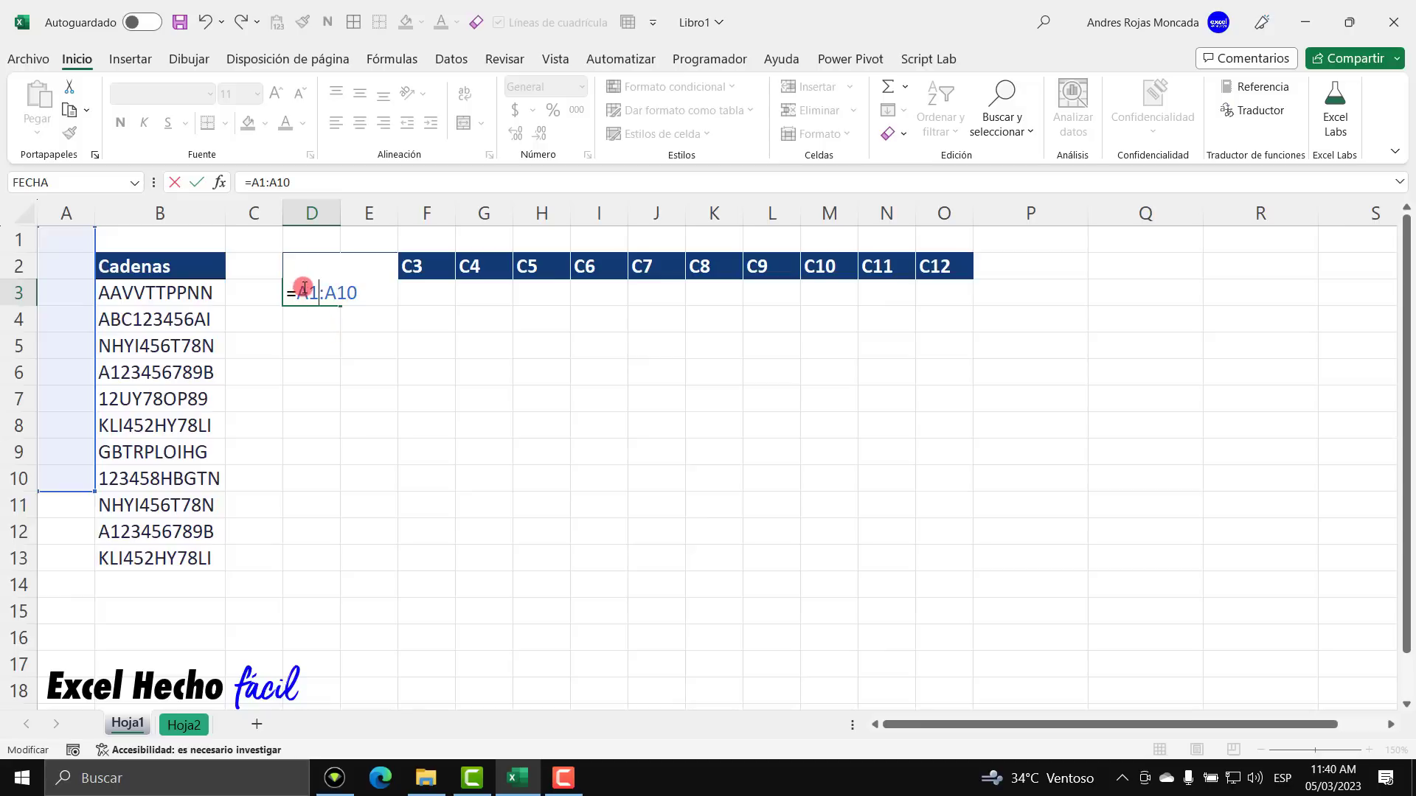
double_click(335, 293)
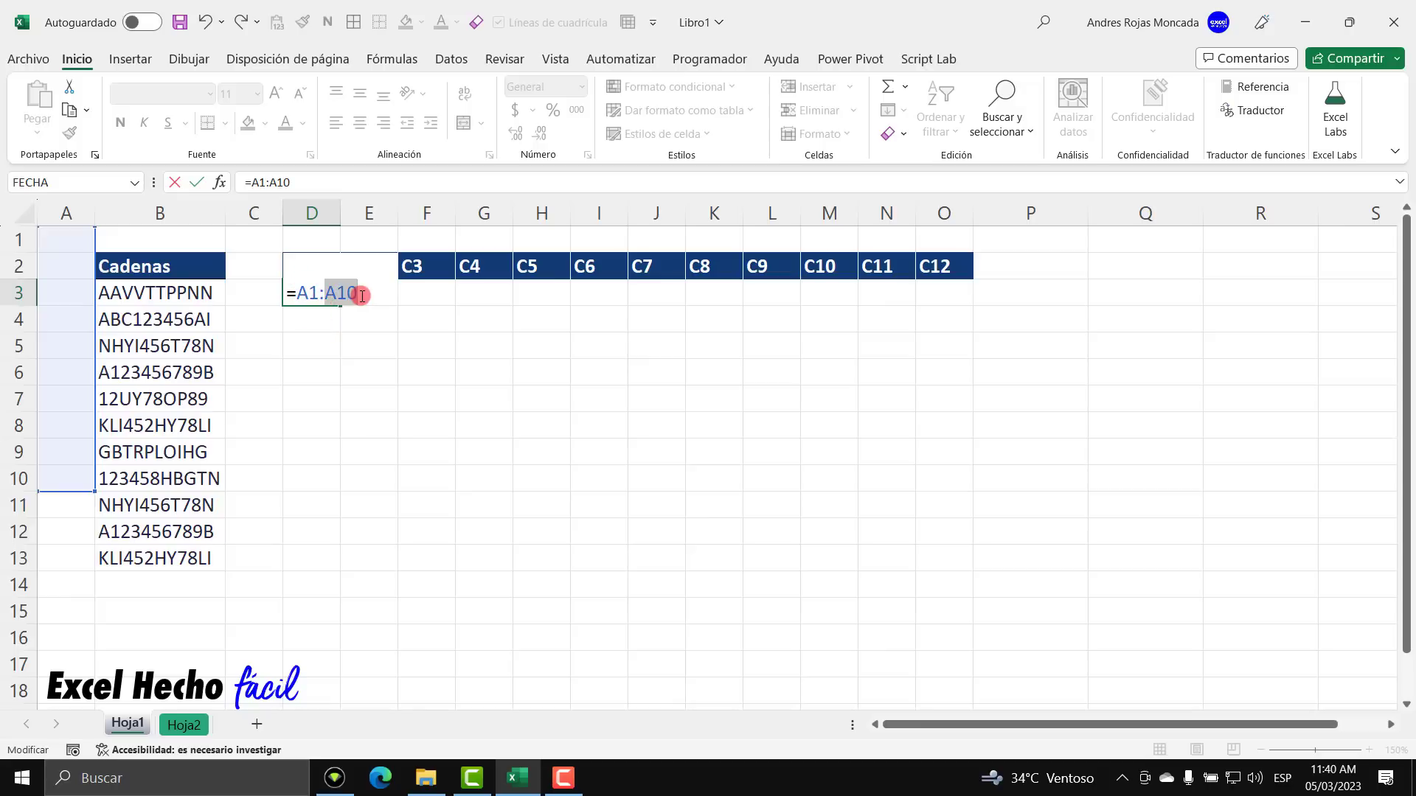
click(361, 296)
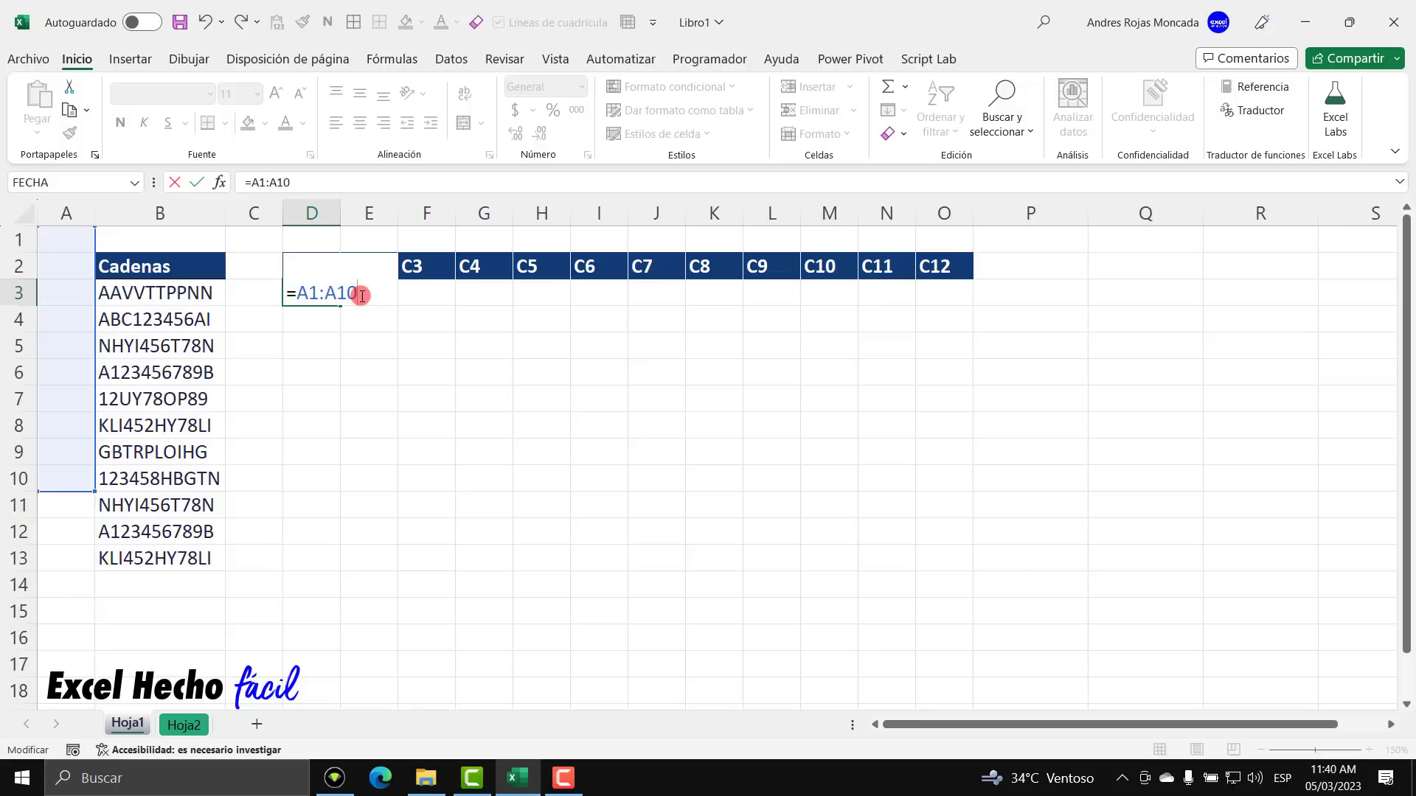
double_click(322, 292)
- Replace the range reference in D3 with the LARGO function on the first string, giving =LARGO(B3)
drag(296, 293, 401, 401)
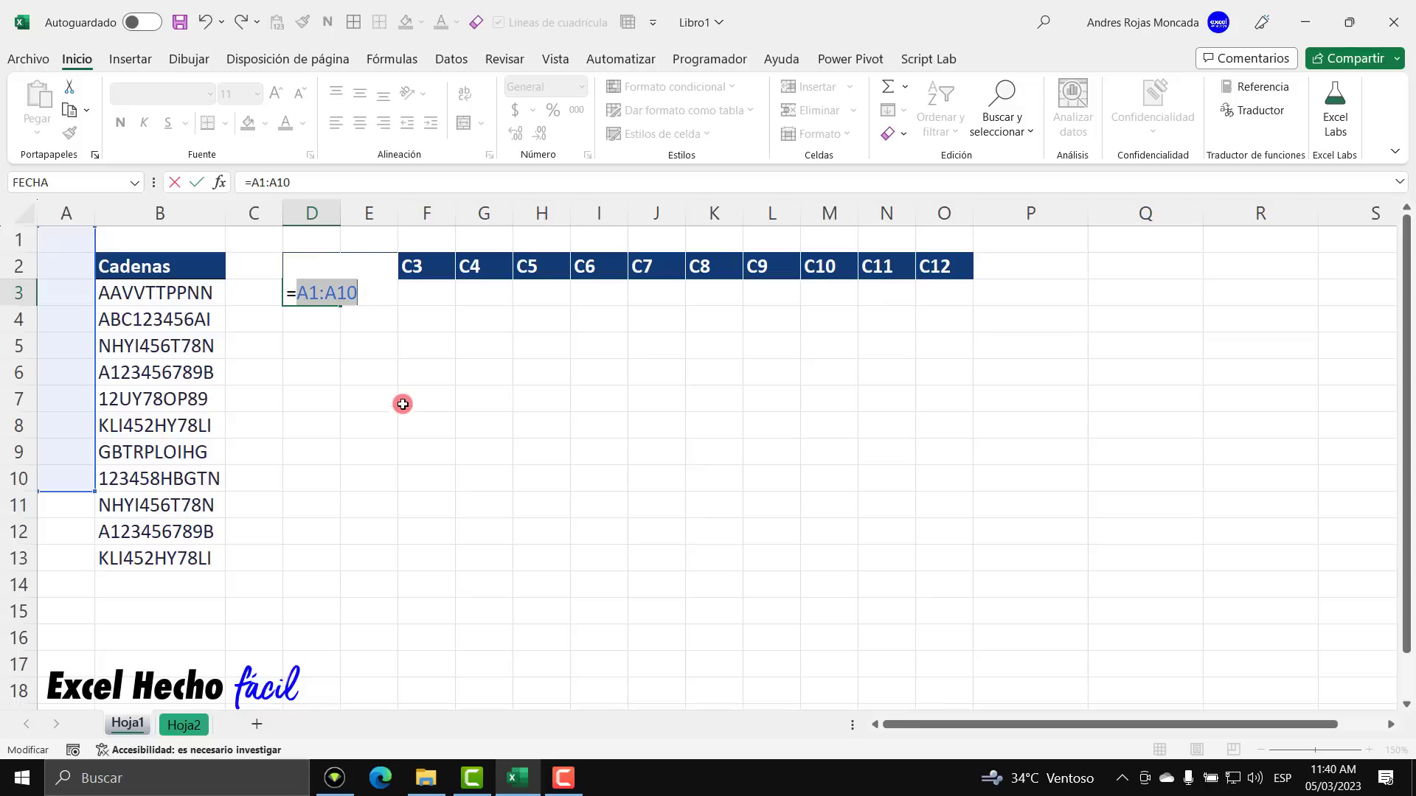
key(BackSpace)
text(lar)
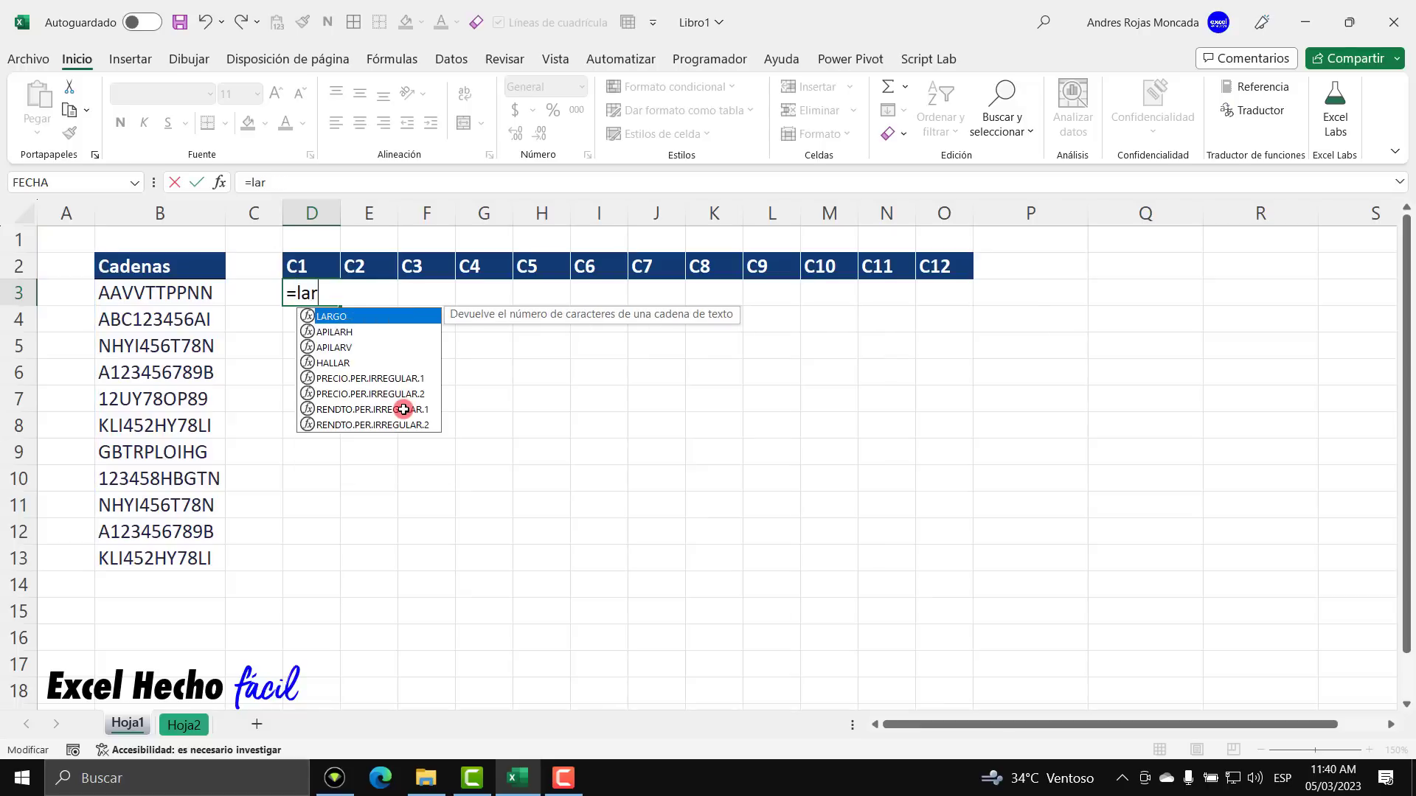
key(Tab)
key(BackSpace)
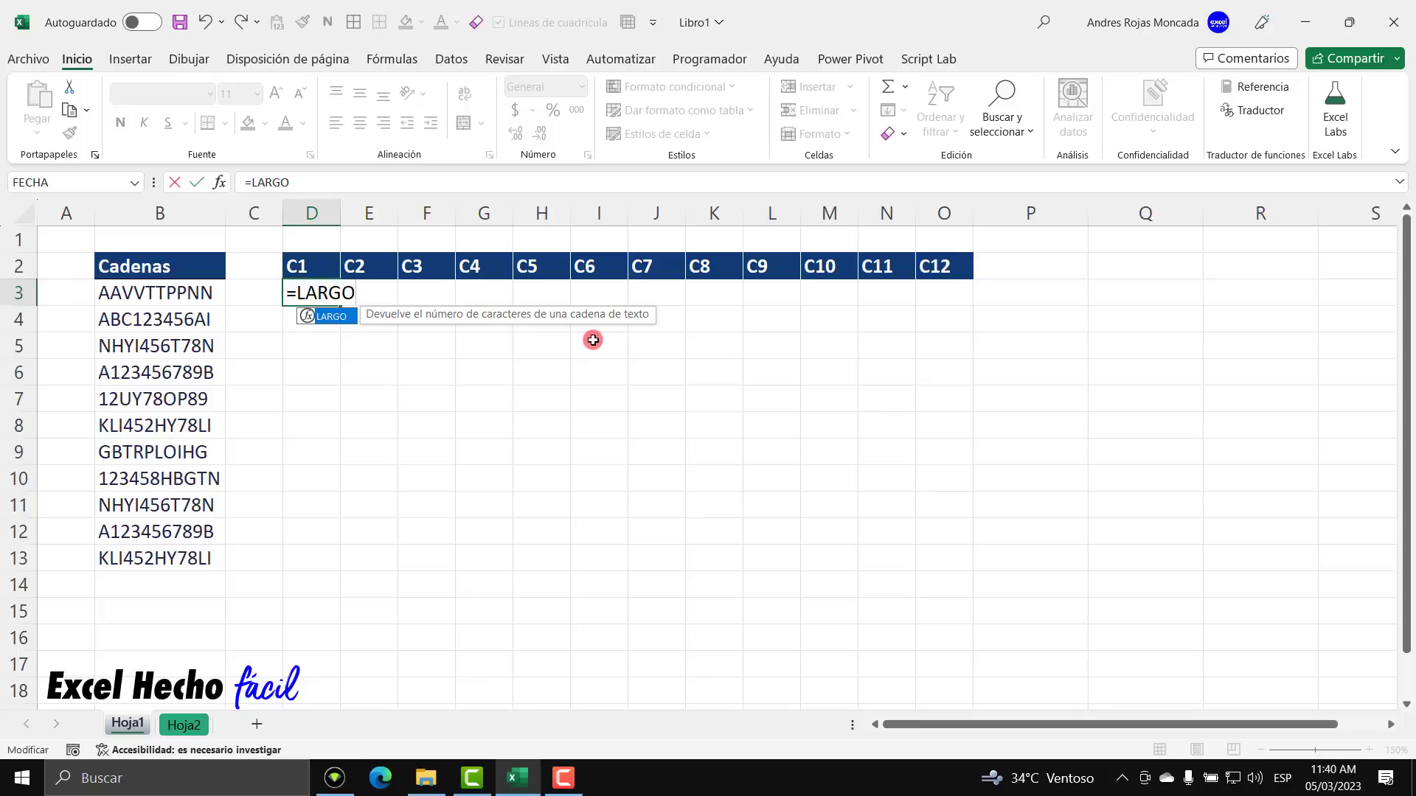
text(()
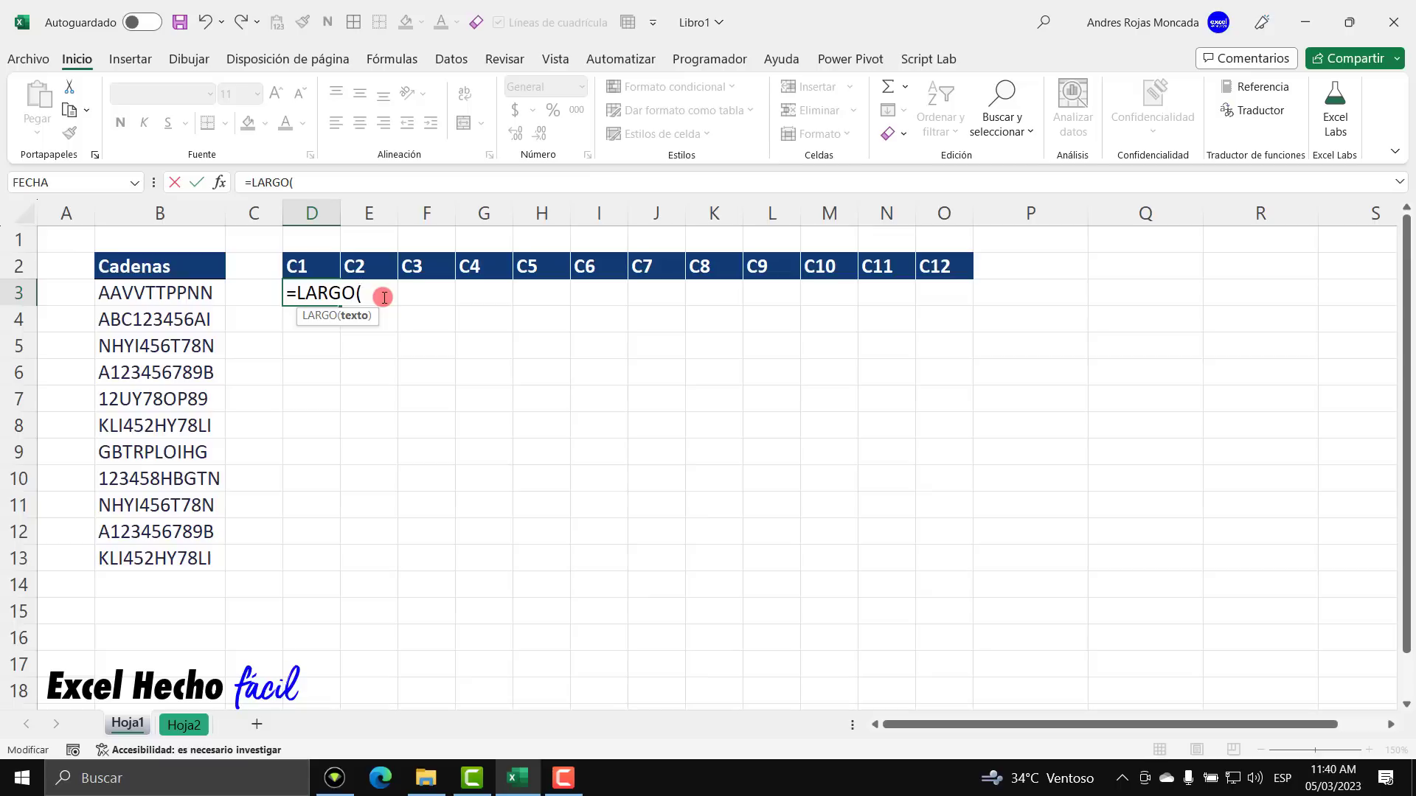
click(202, 292)
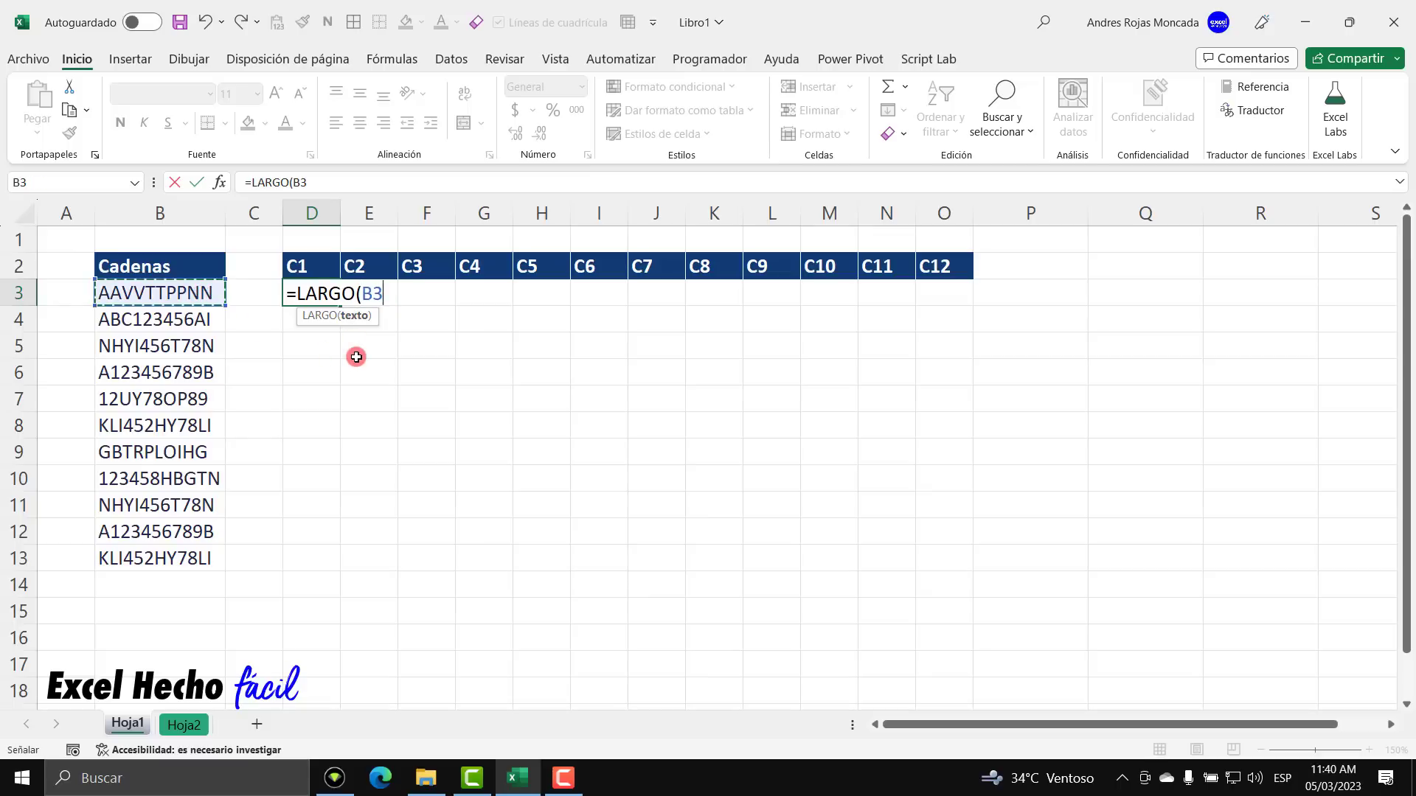
text())
key(Return)
key(Up)
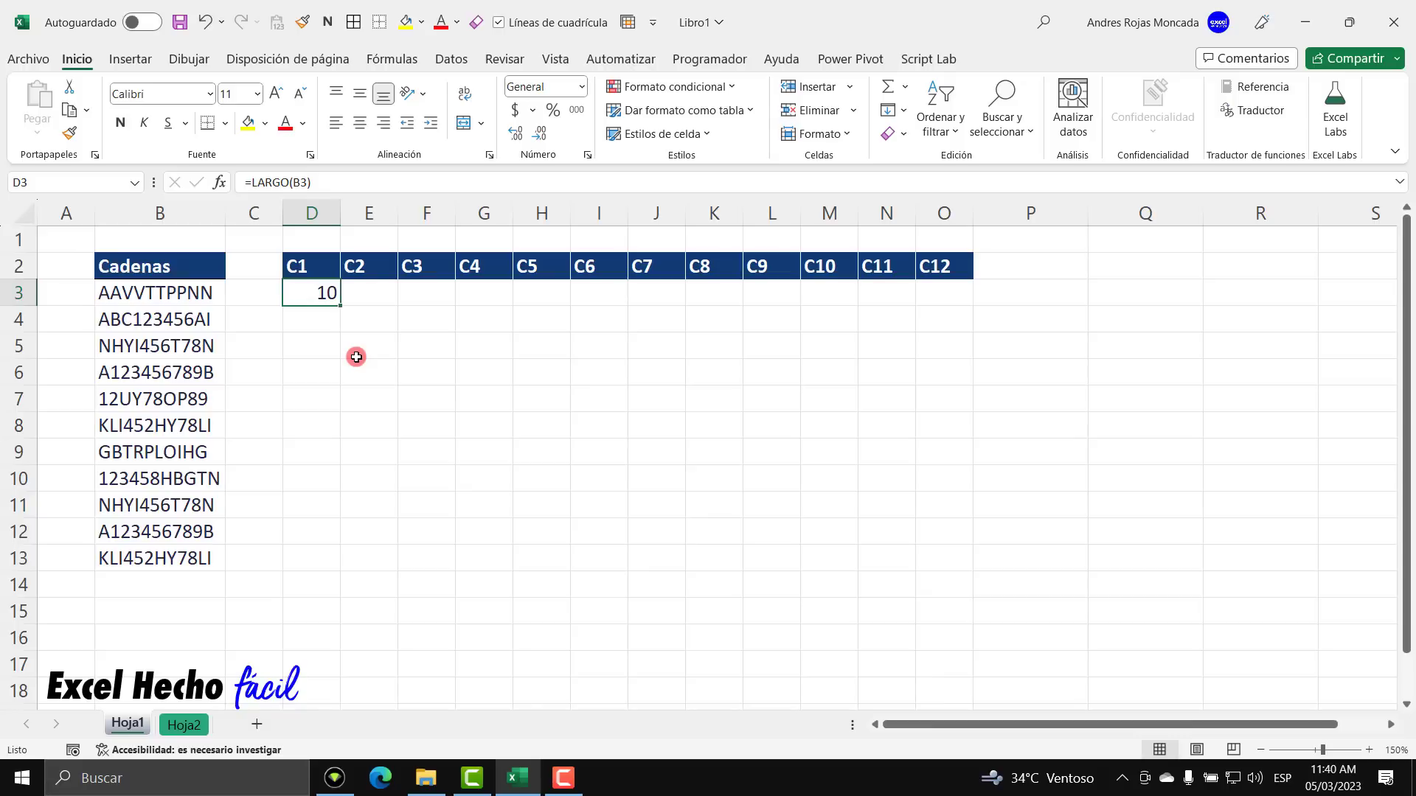
- Prefix the length formula in D3 with the text "1:" so that it reads ="1:"&LARGO(B3)
key(F2)
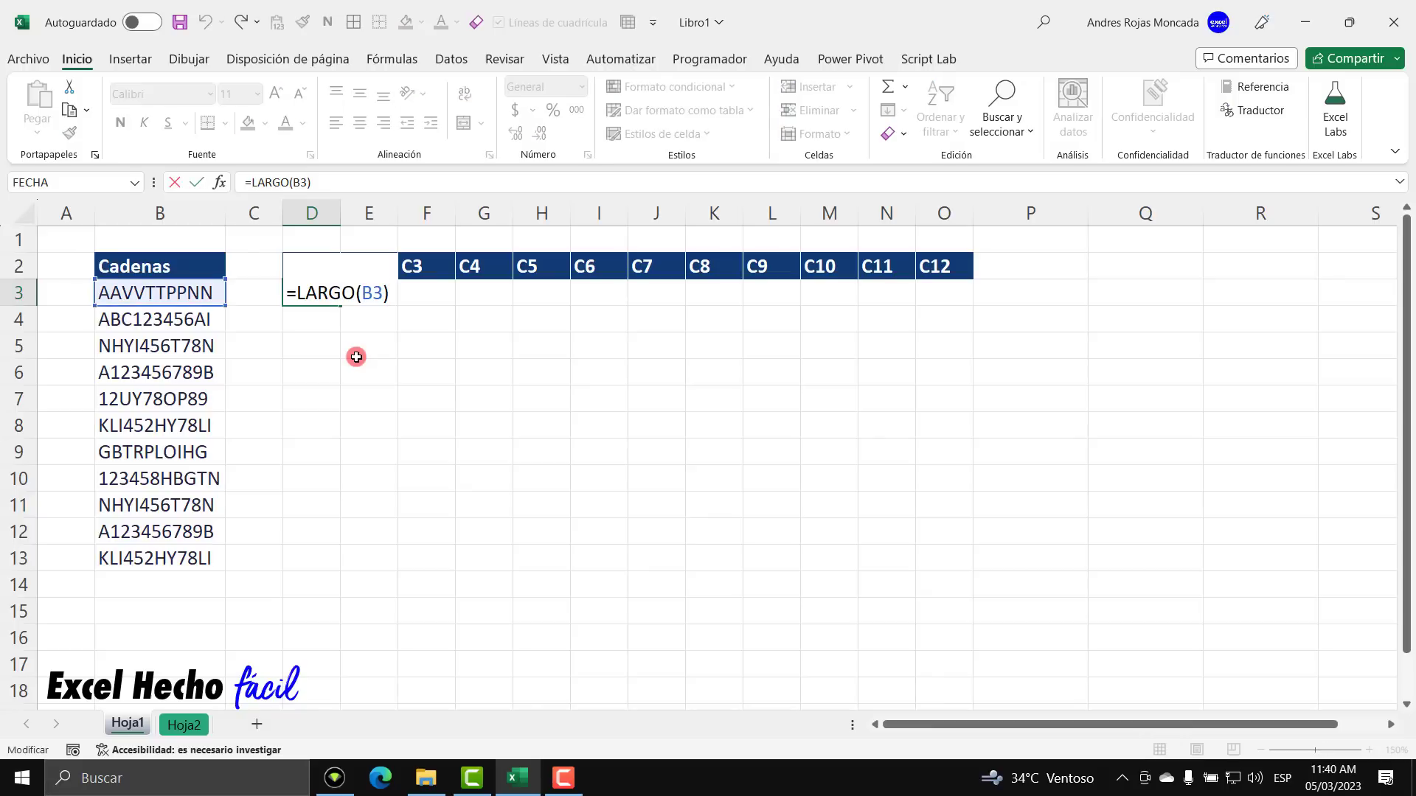
click(294, 297)
text(")
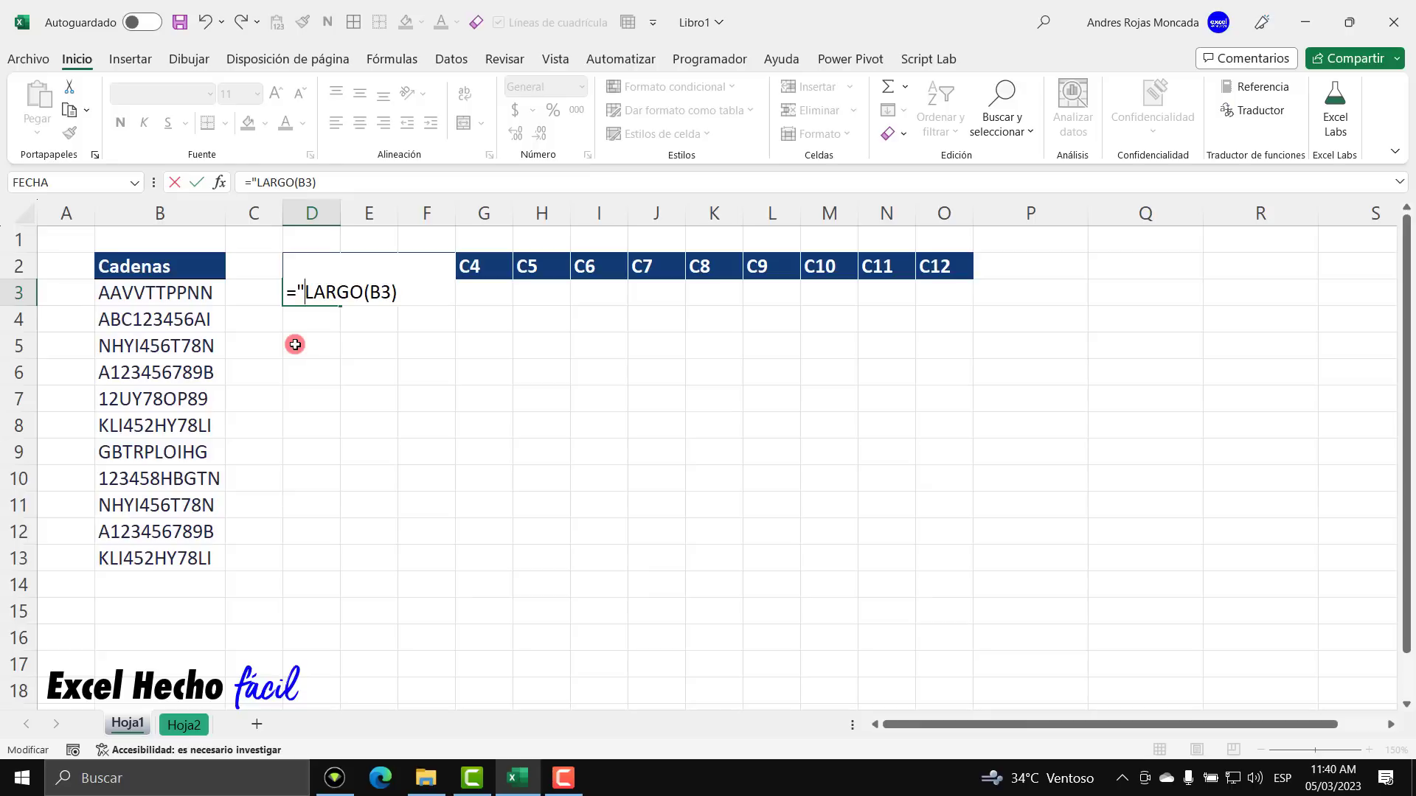
text("&)
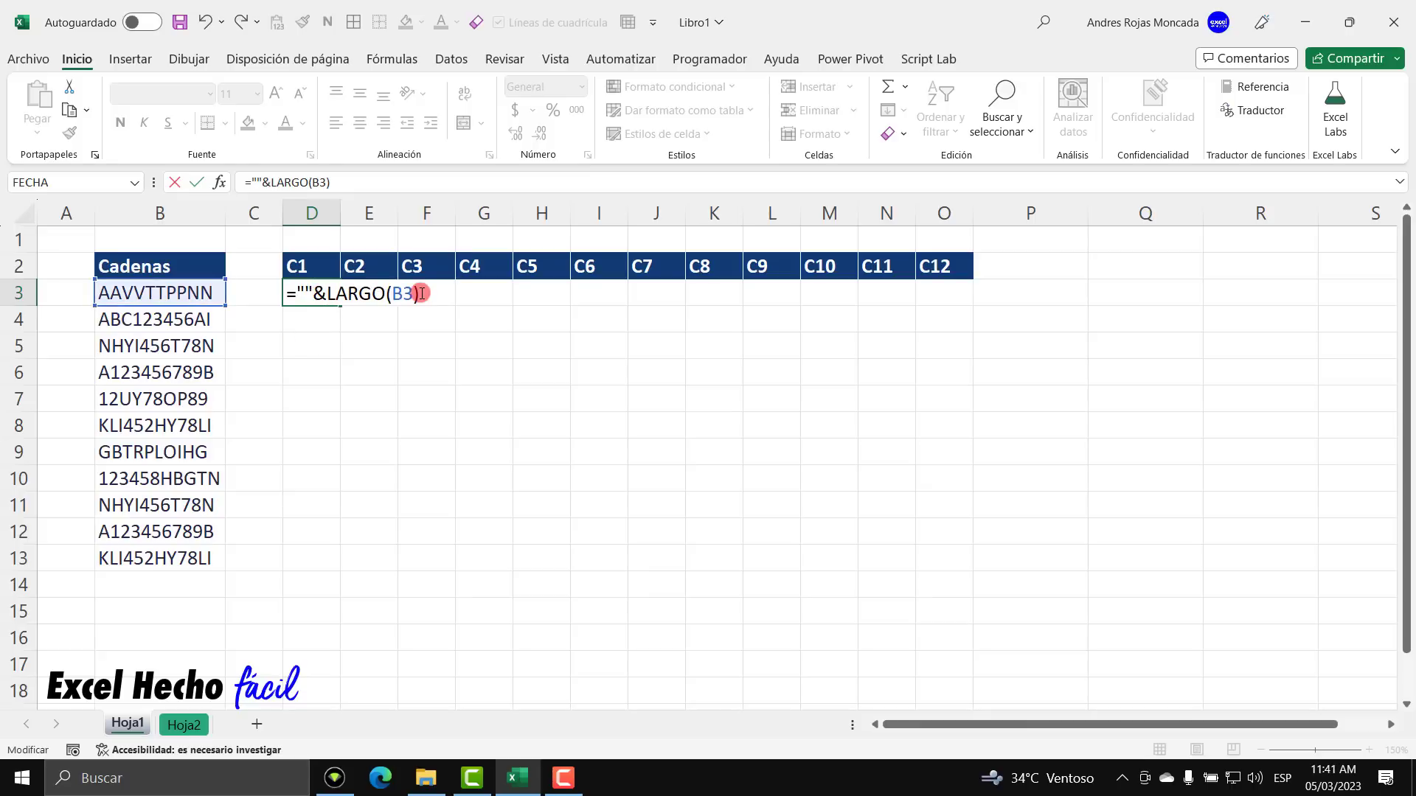
click(304, 290)
text(1)
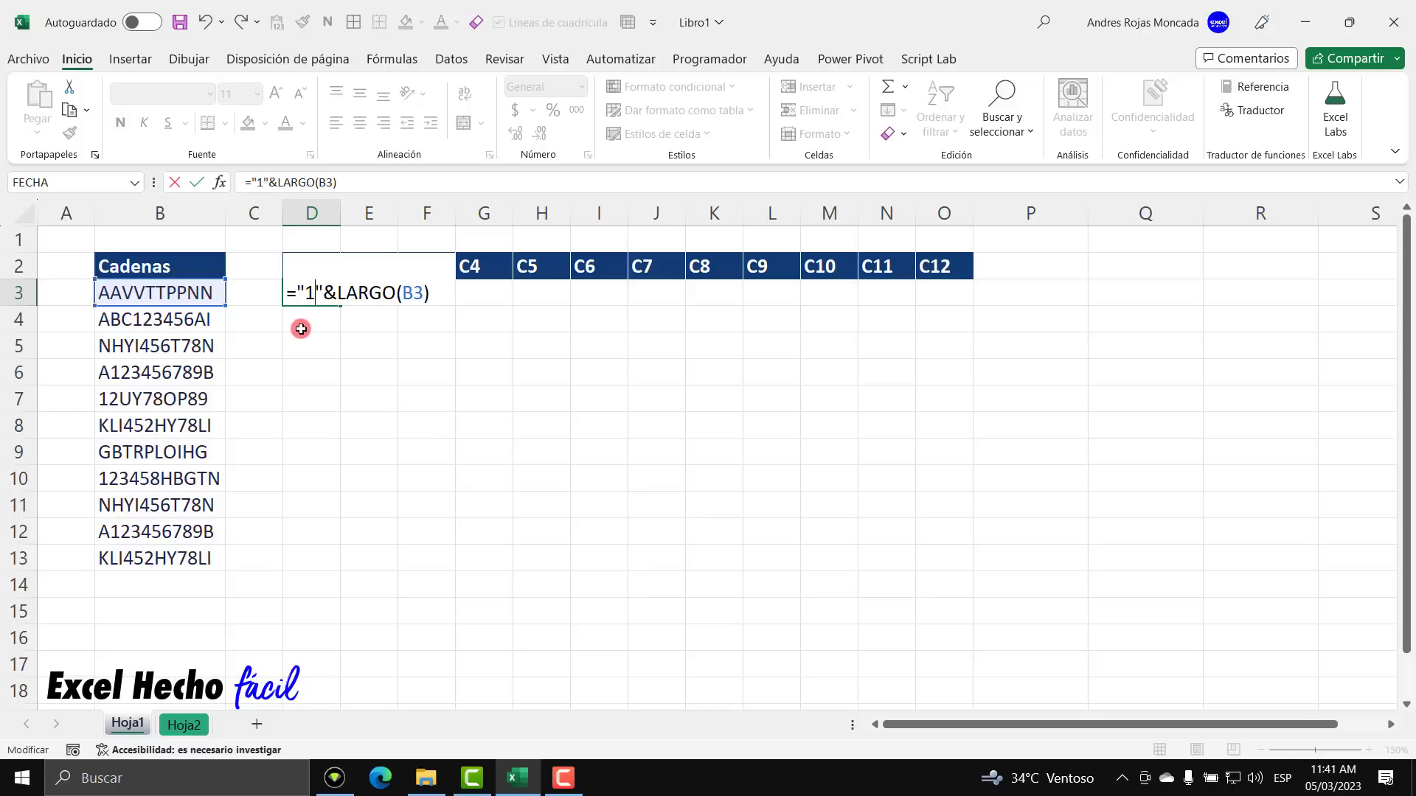
text(:)
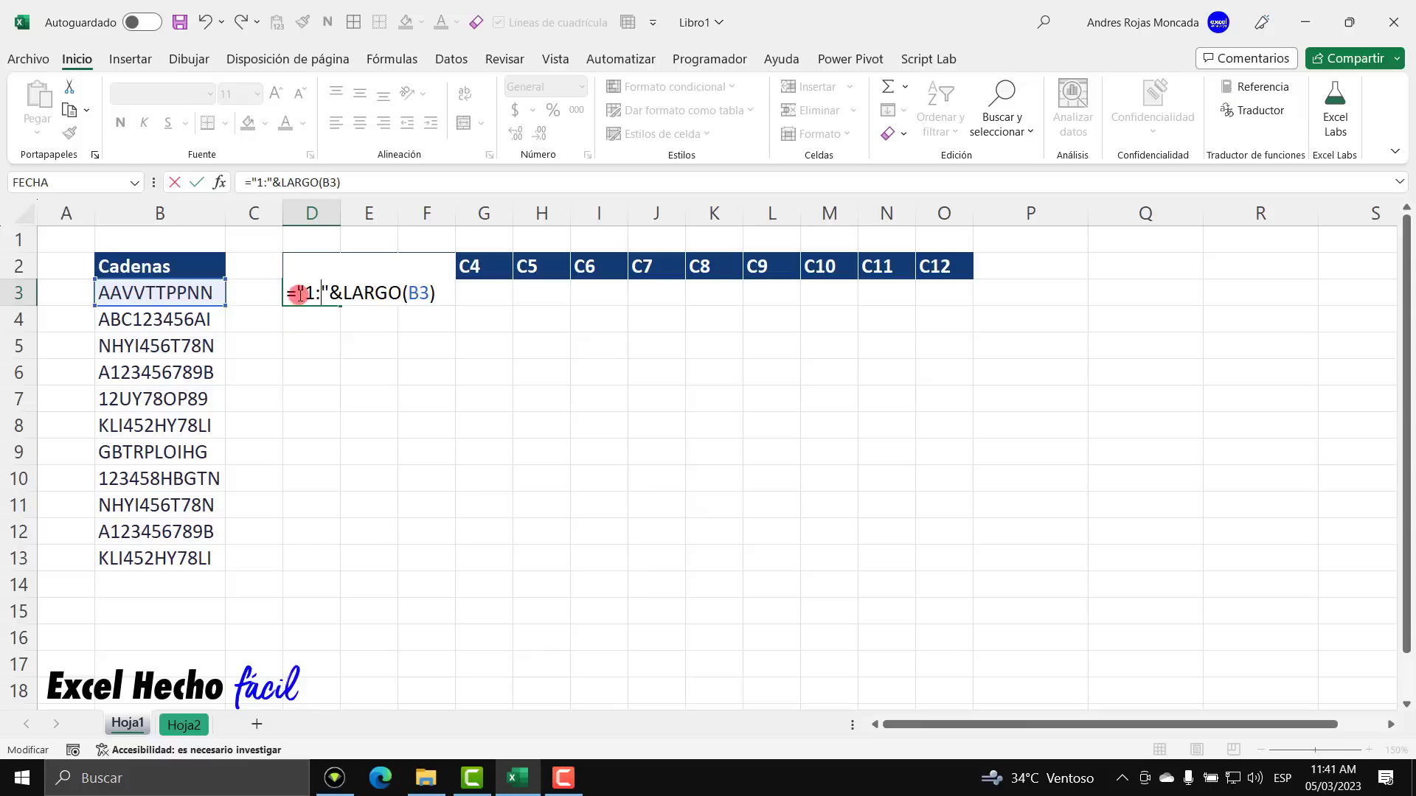
- Evaluate the expression "1:"&LARGO(B3) in place within the D3 formula and restore the original expression
drag(295, 292, 394, 294)
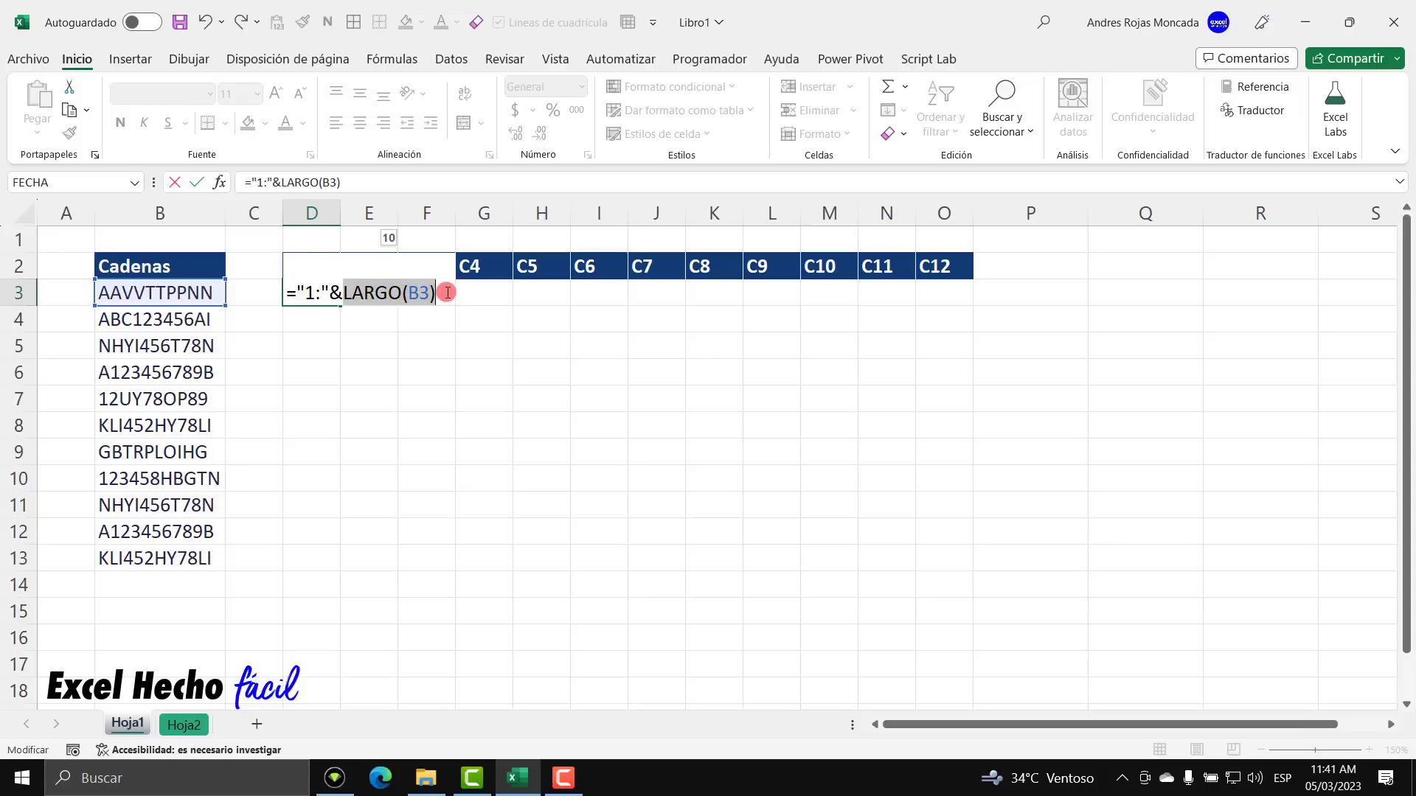
drag(445, 294, 297, 295)
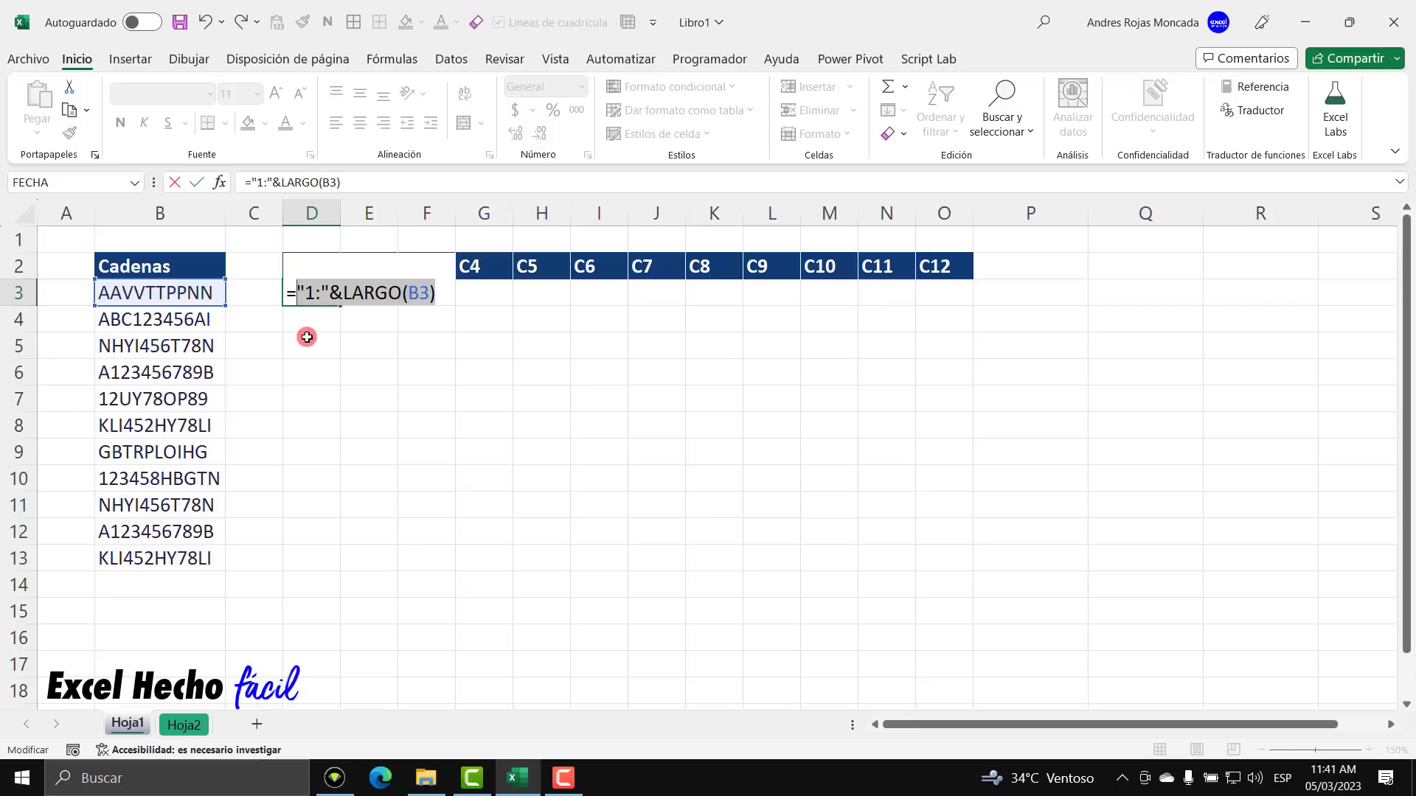
key(F9)
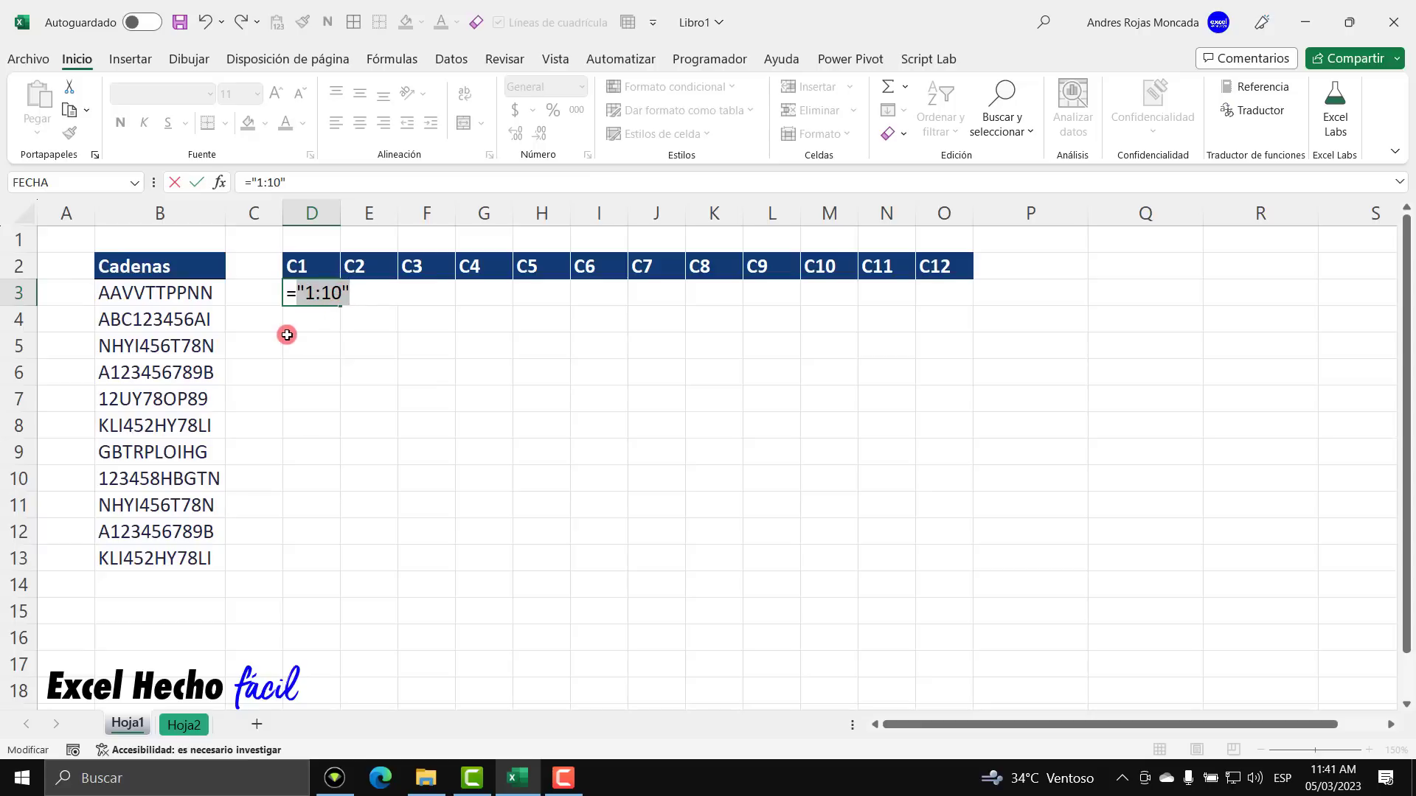
key(ctrl+z)
- Wrap the D3 expression in the INDIRECTO function so that it reads =INDIRECTO("1:"&LARGO(B3))
click(300, 295)
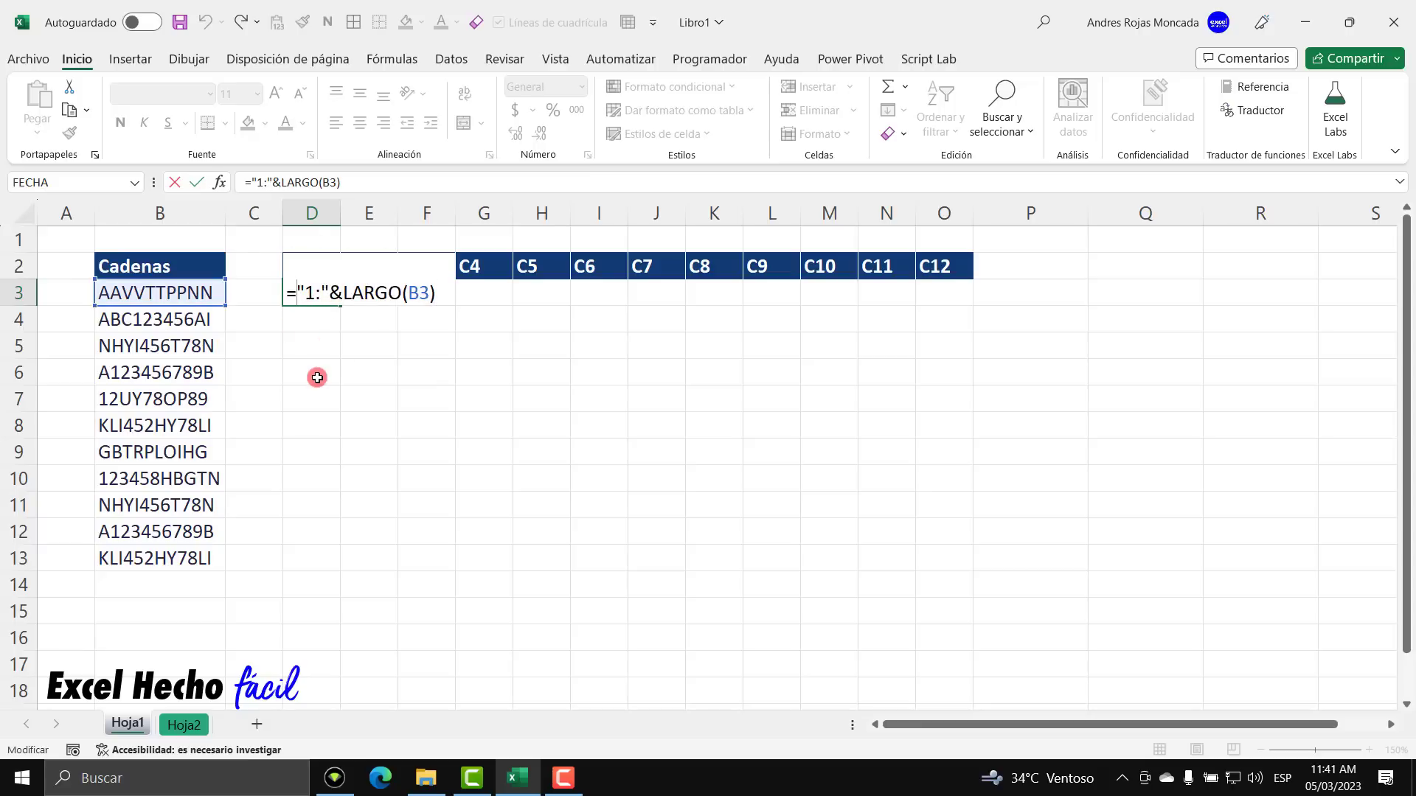
text(indi)
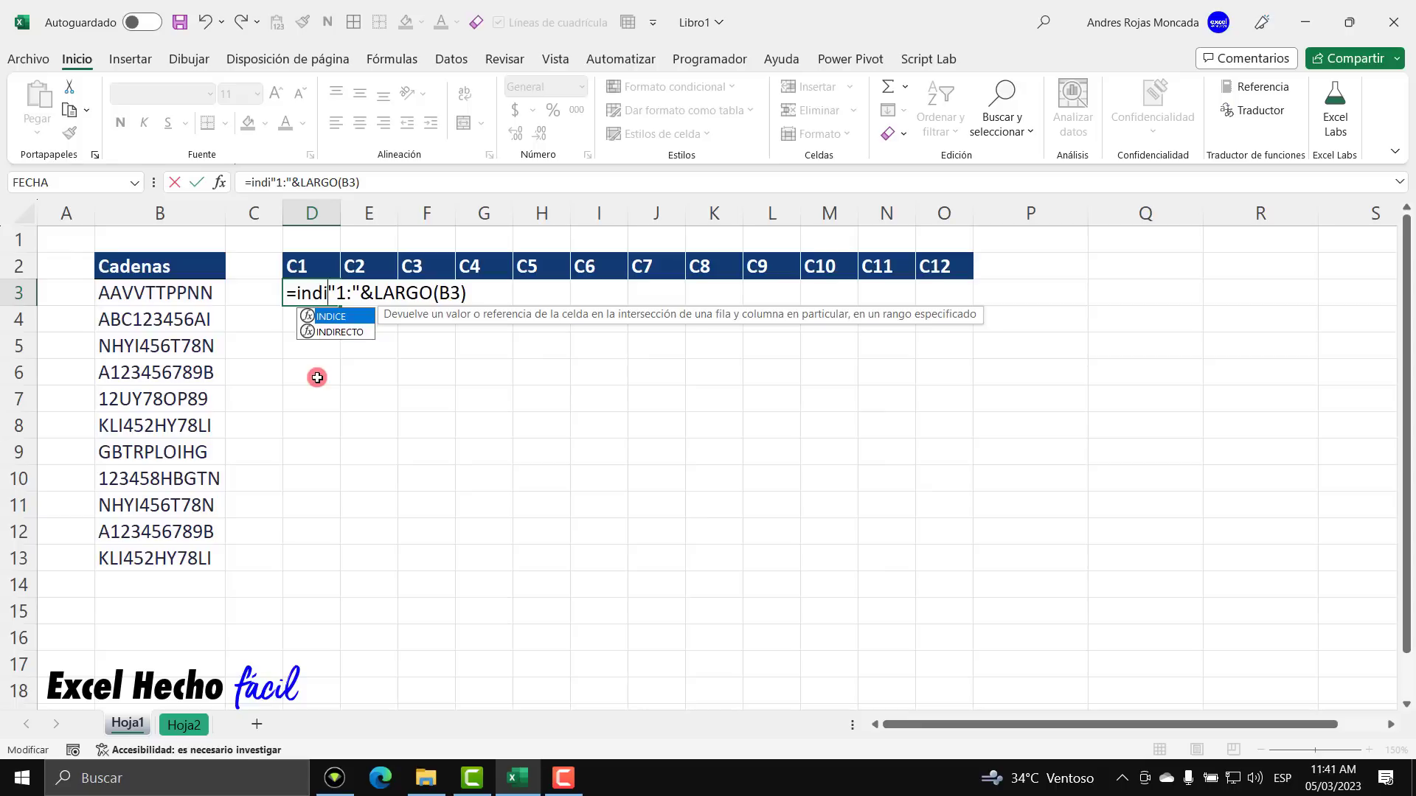
key(Down)
key(Tab)
key(BackSpace)
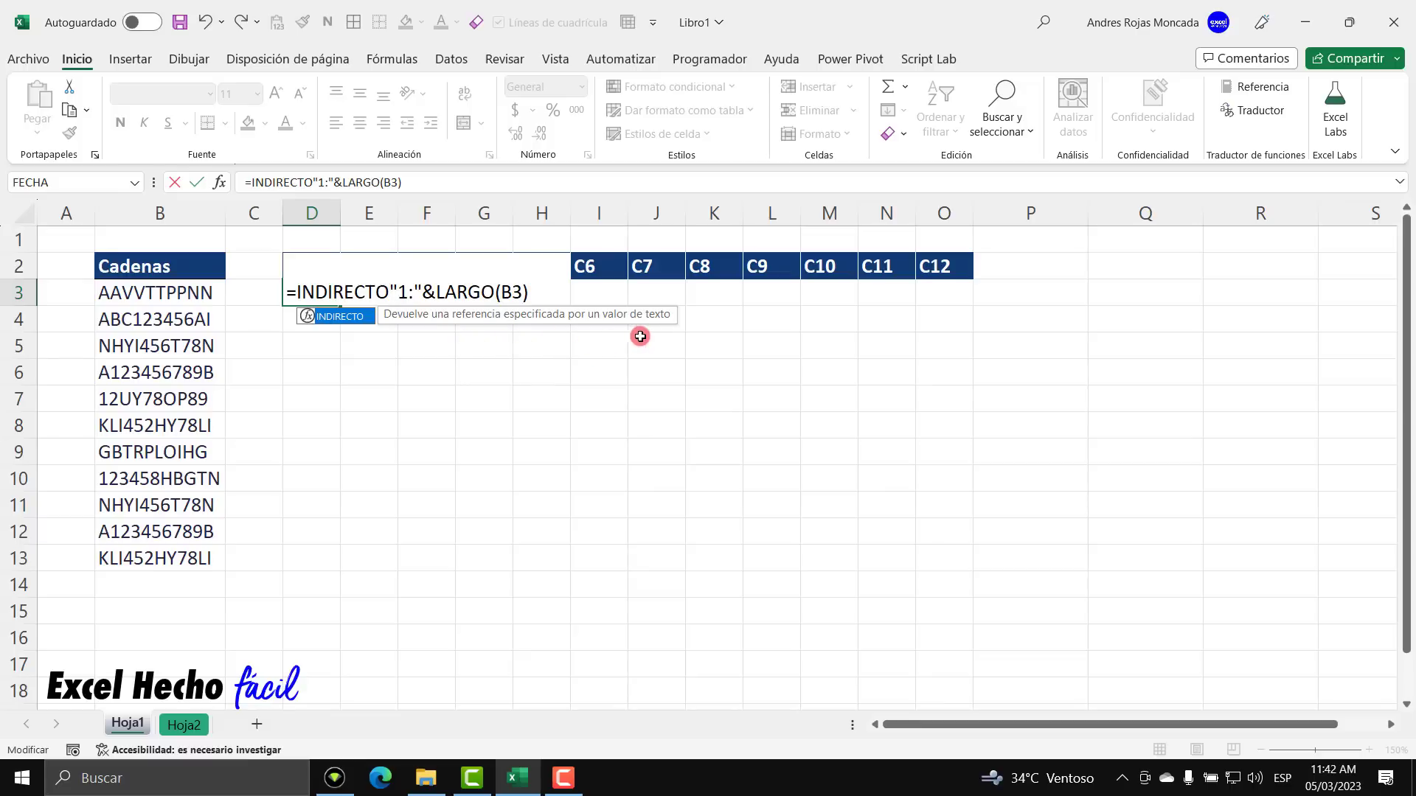
text((B3)
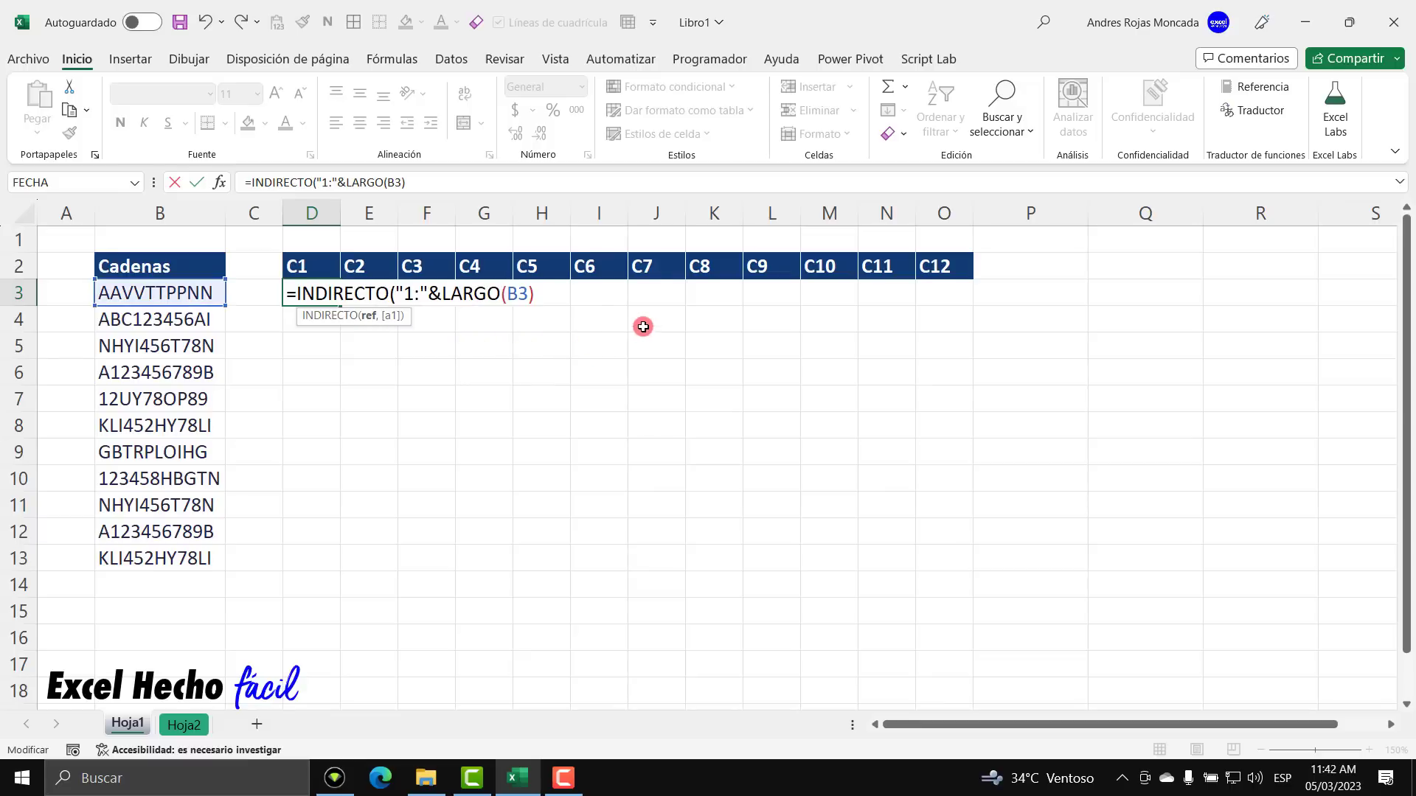
text())
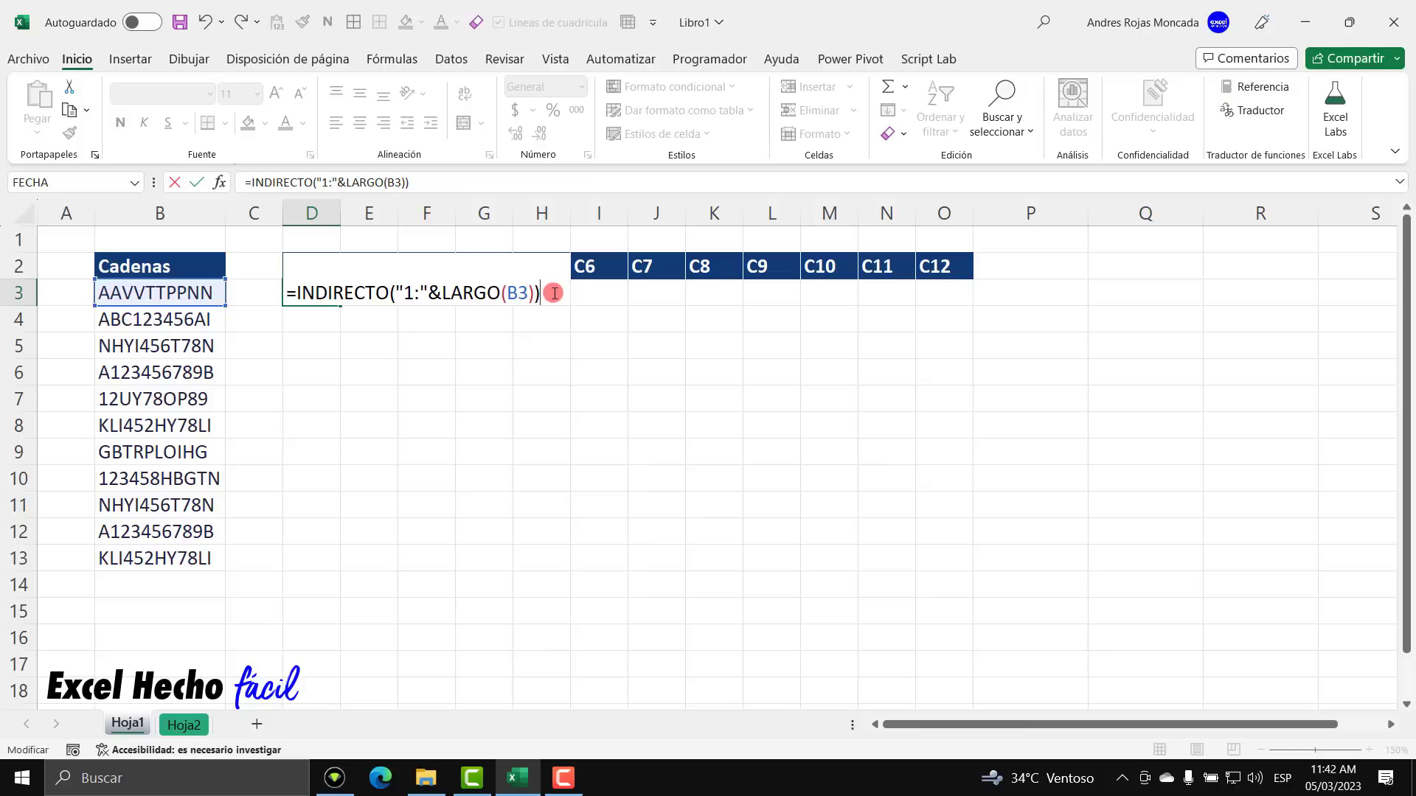
- Evaluate the whole INDIRECTO expression in place within the D3 formula and revert it to the formula text
key(F9)
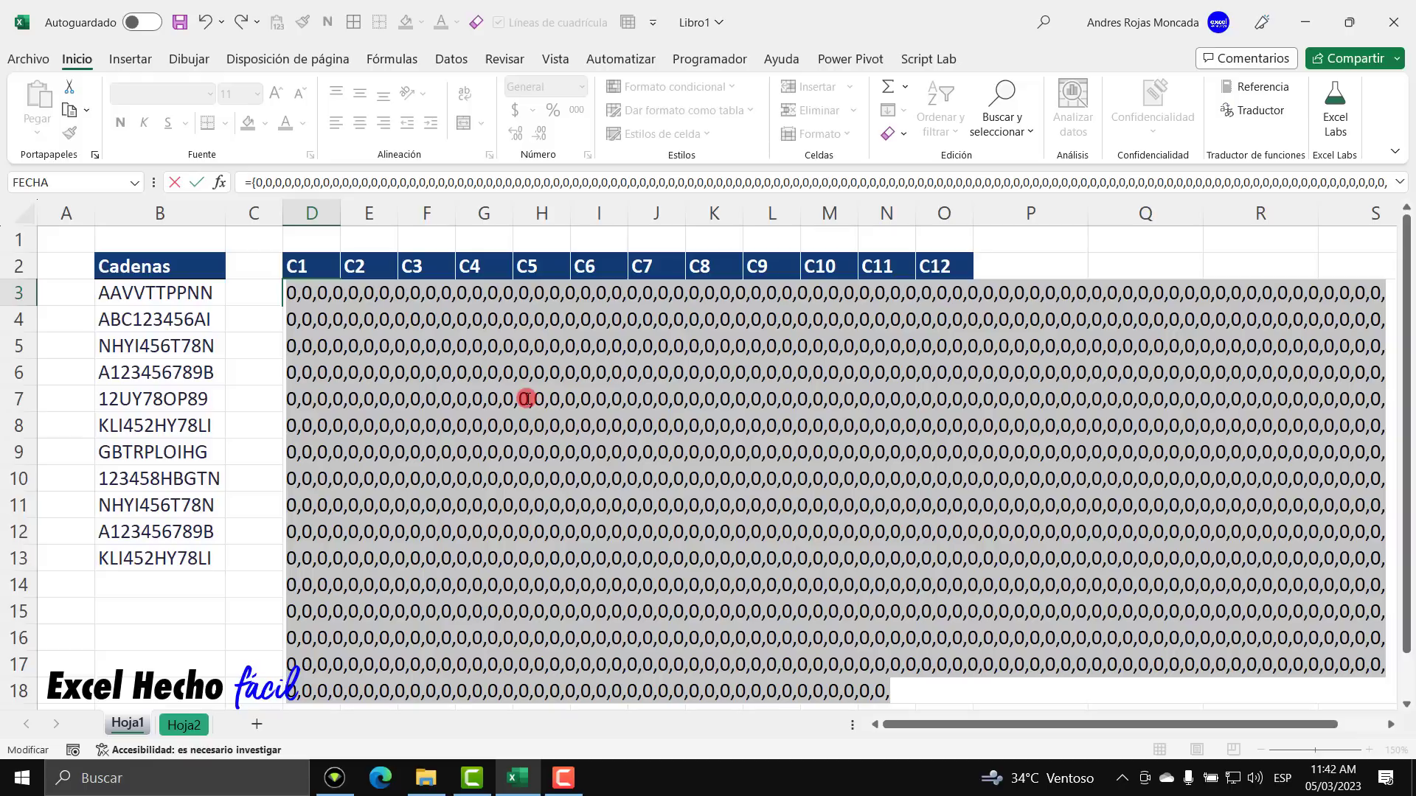
key(ctrl+z)
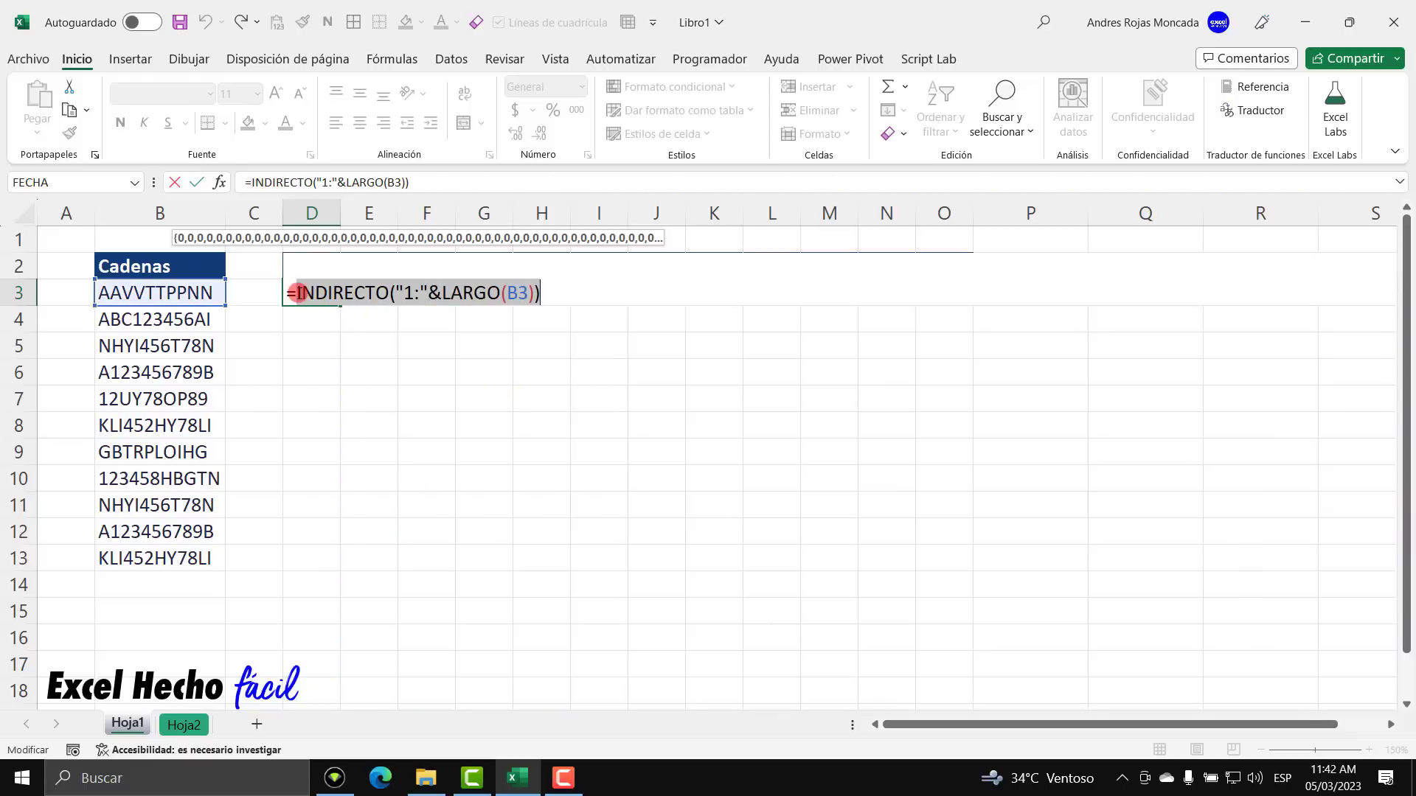
- Wrap the D3 expression in FILA to read =FILA(INDIRECTO("1:"&LARGO(B3))), evaluate it in place and restore the formula text
click(294, 293)
text(fil)
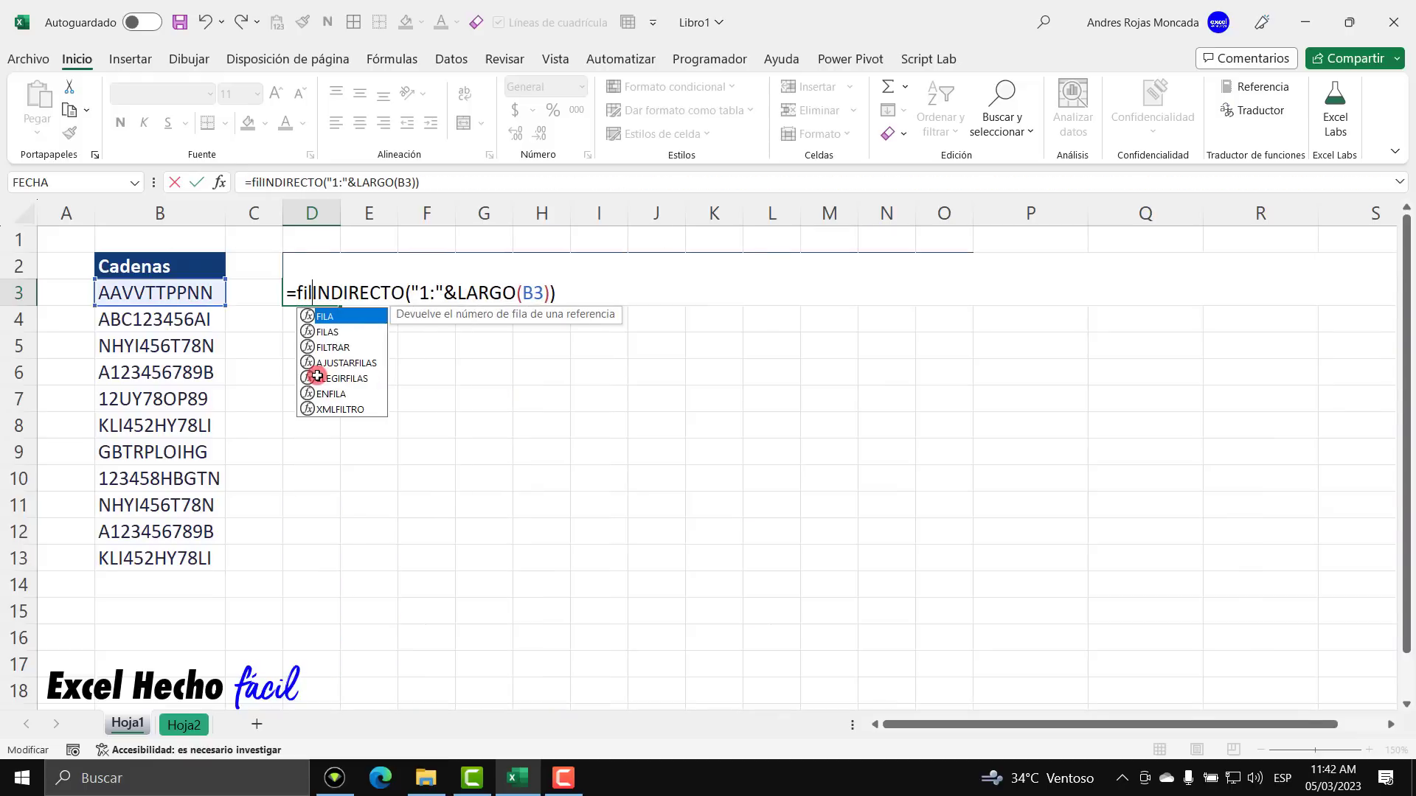
key(Tab)
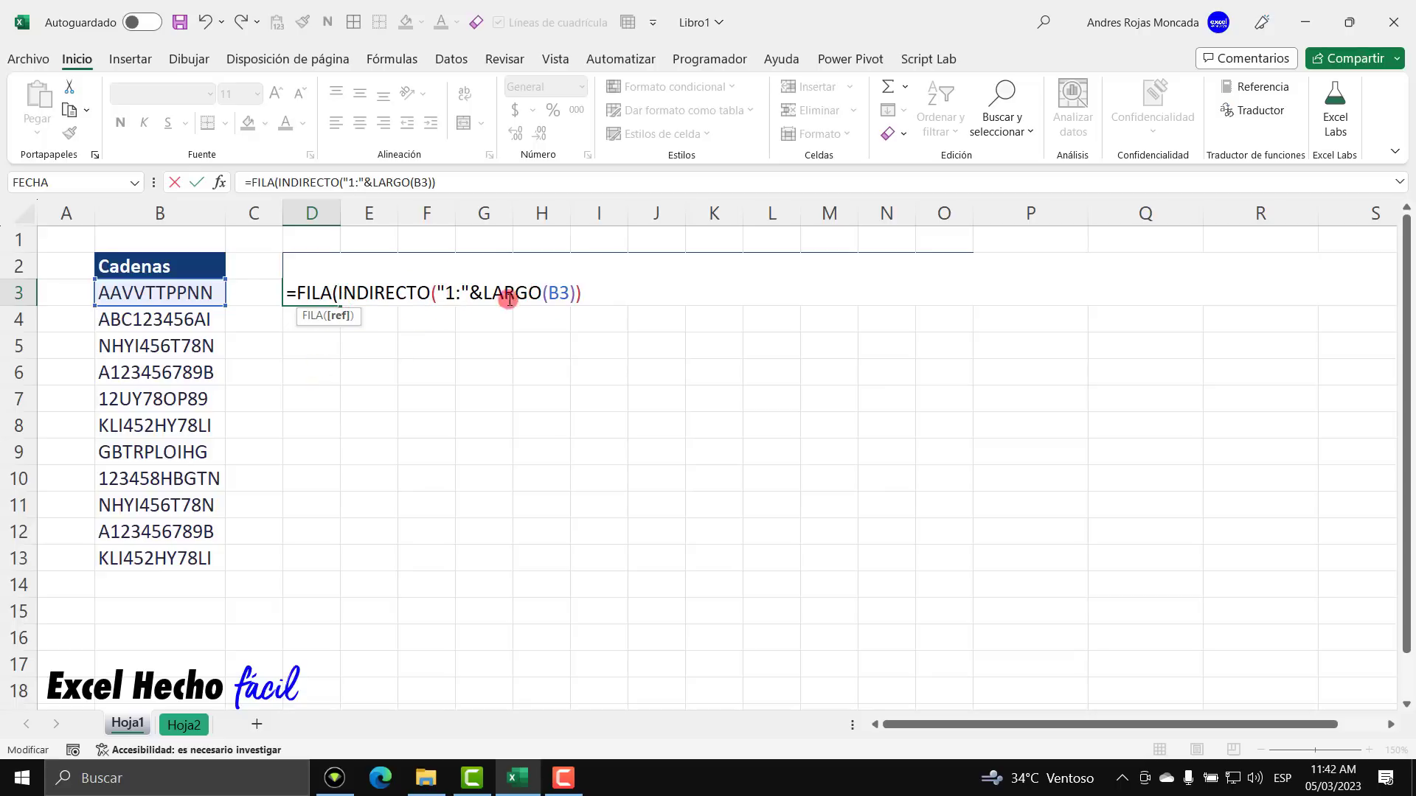
text())
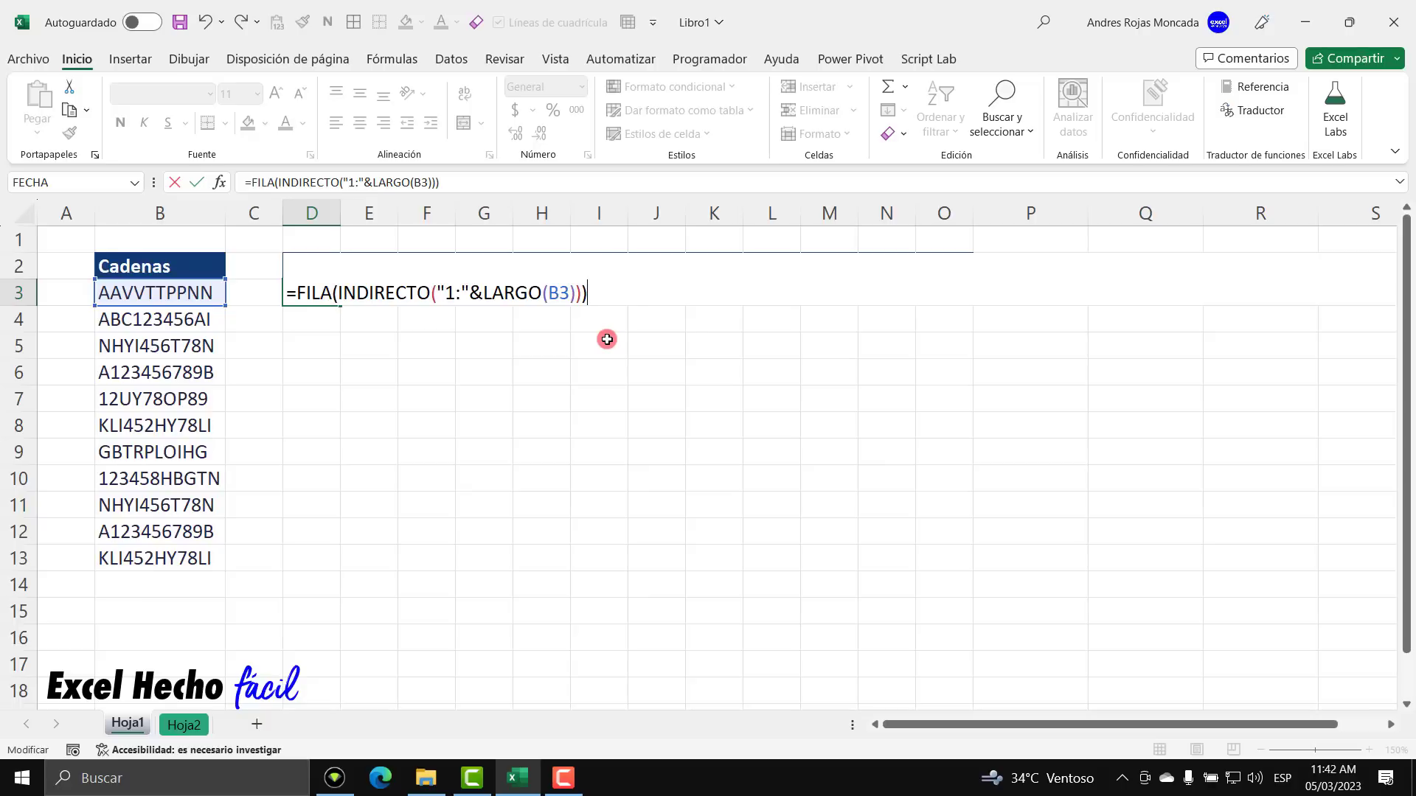
key(F9)
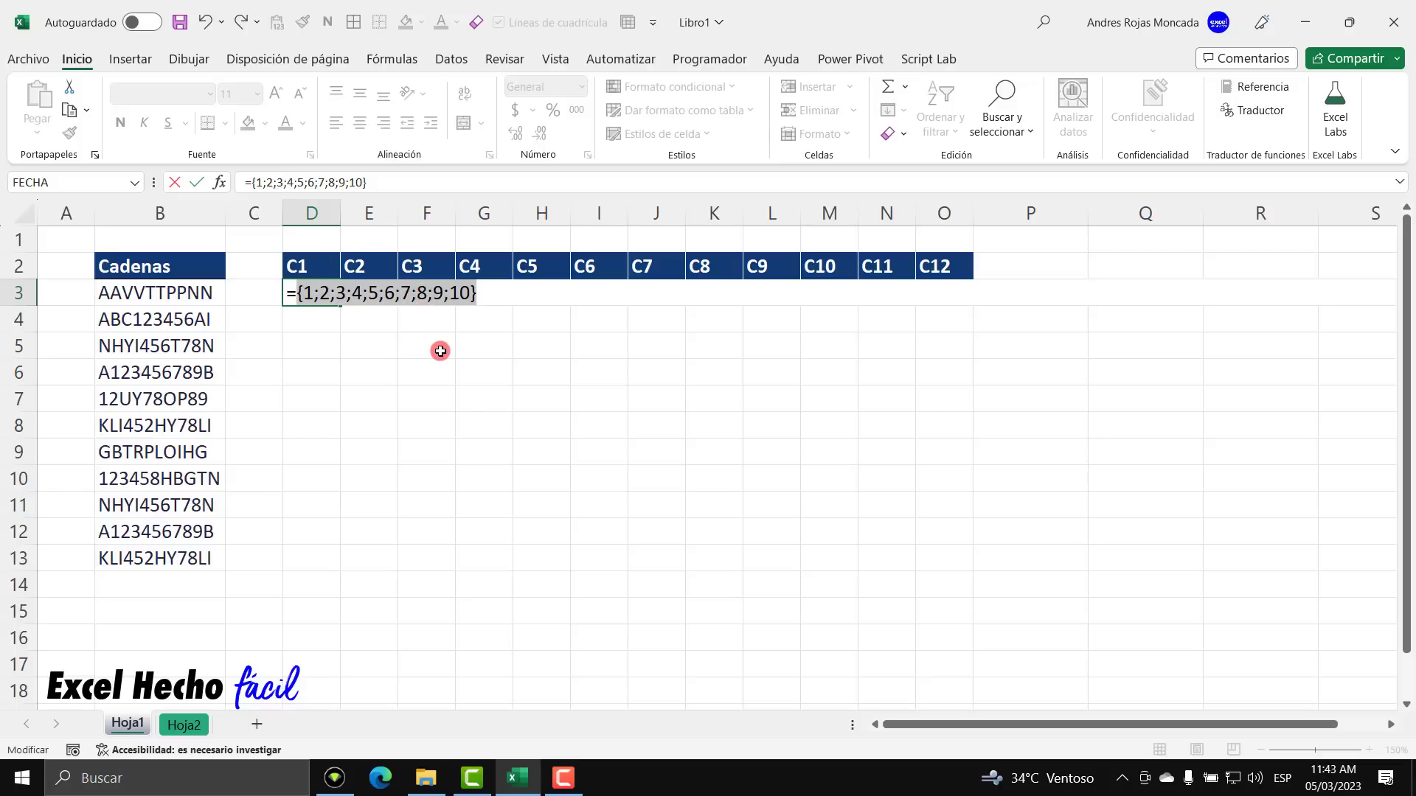
key(ctrl+z)
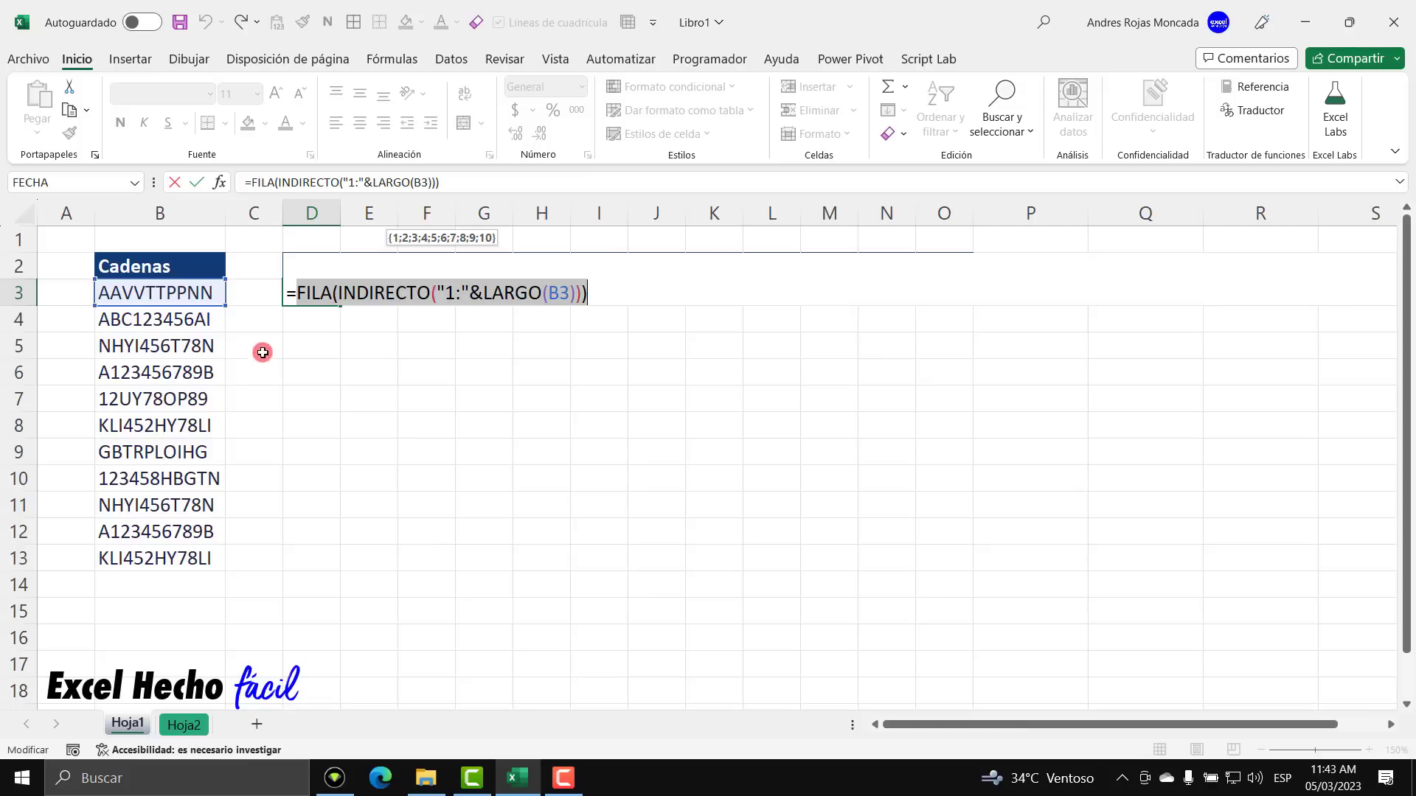
- Wrap the FILA expression in D3 in the EXTRAE function with B3 as its text argument
click(295, 293)
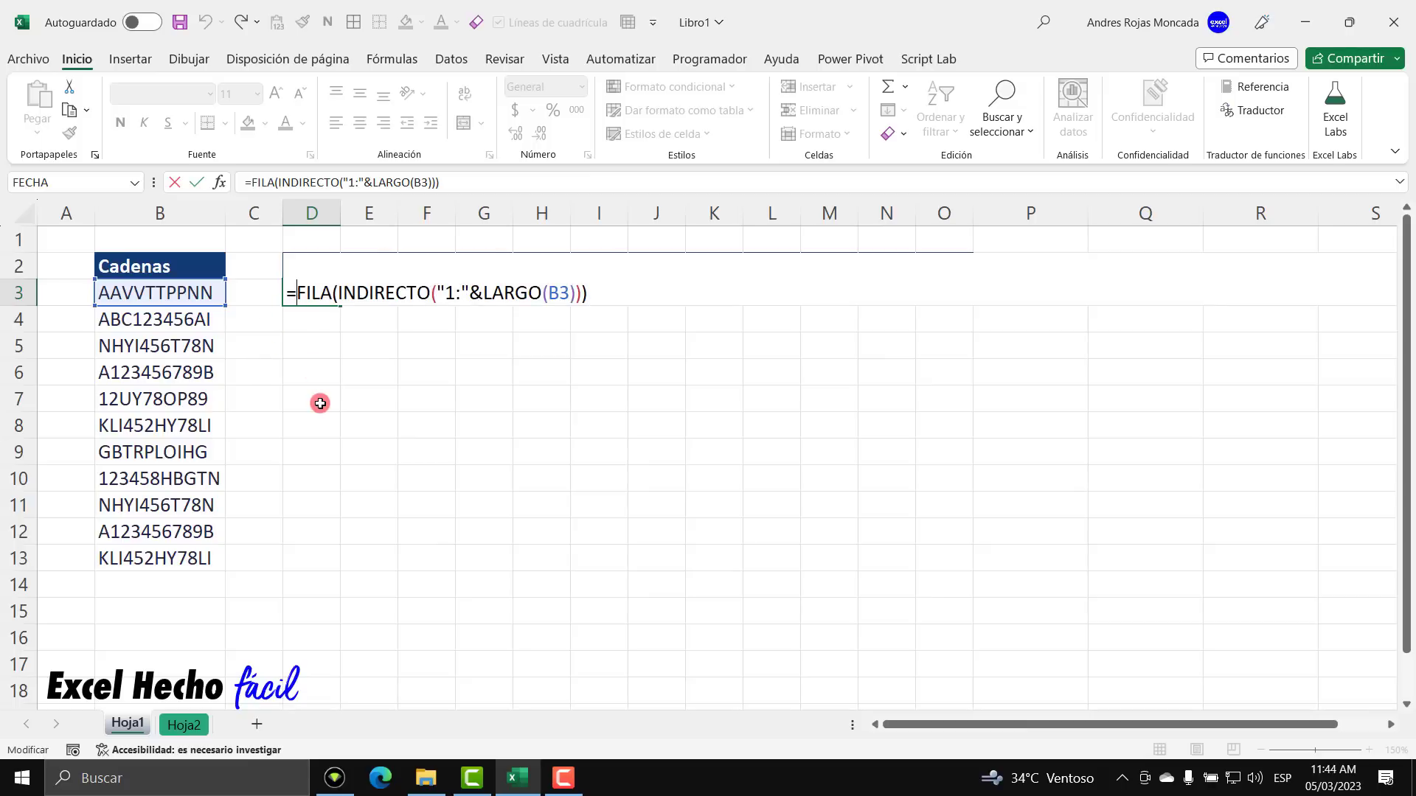
text(extre)
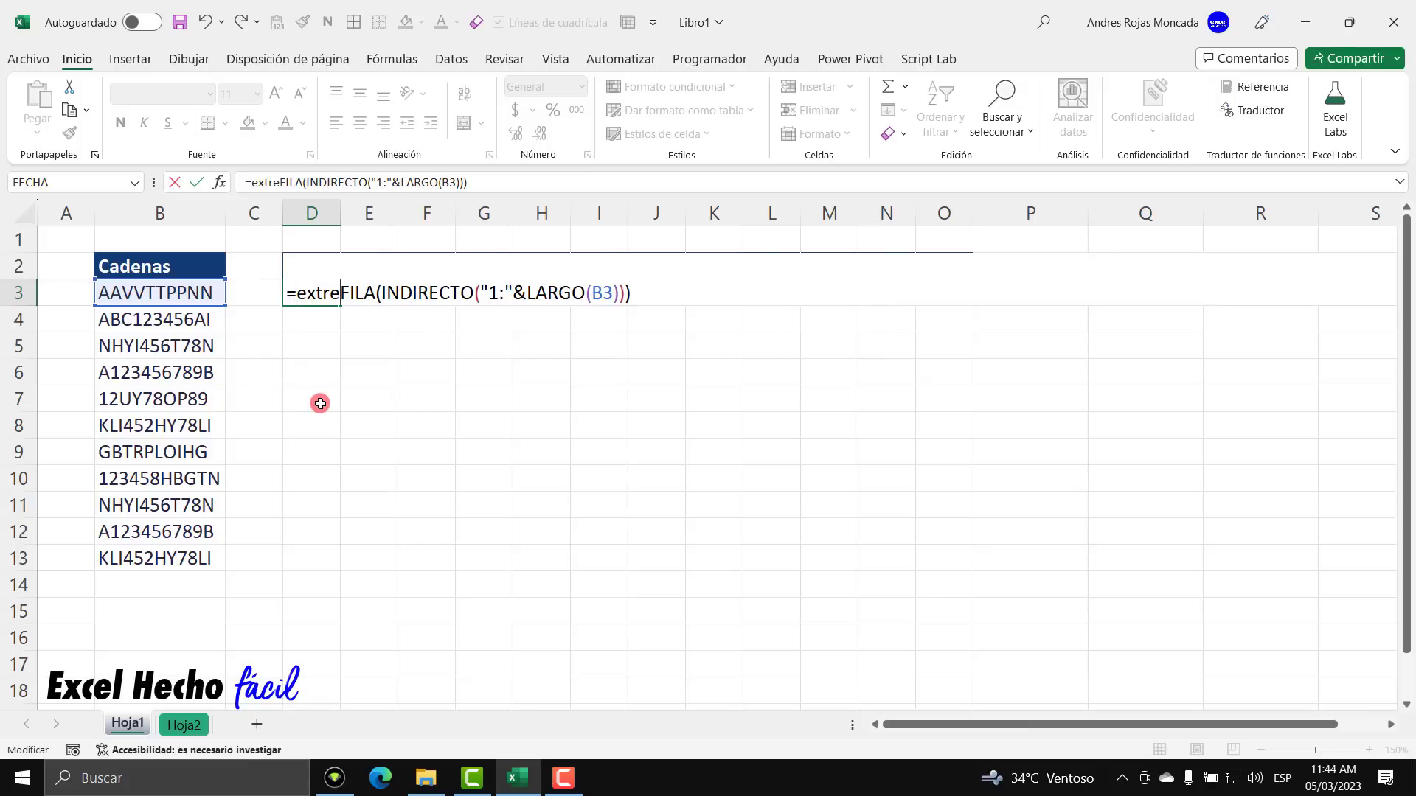
key(BackSpace)
key(Tab)
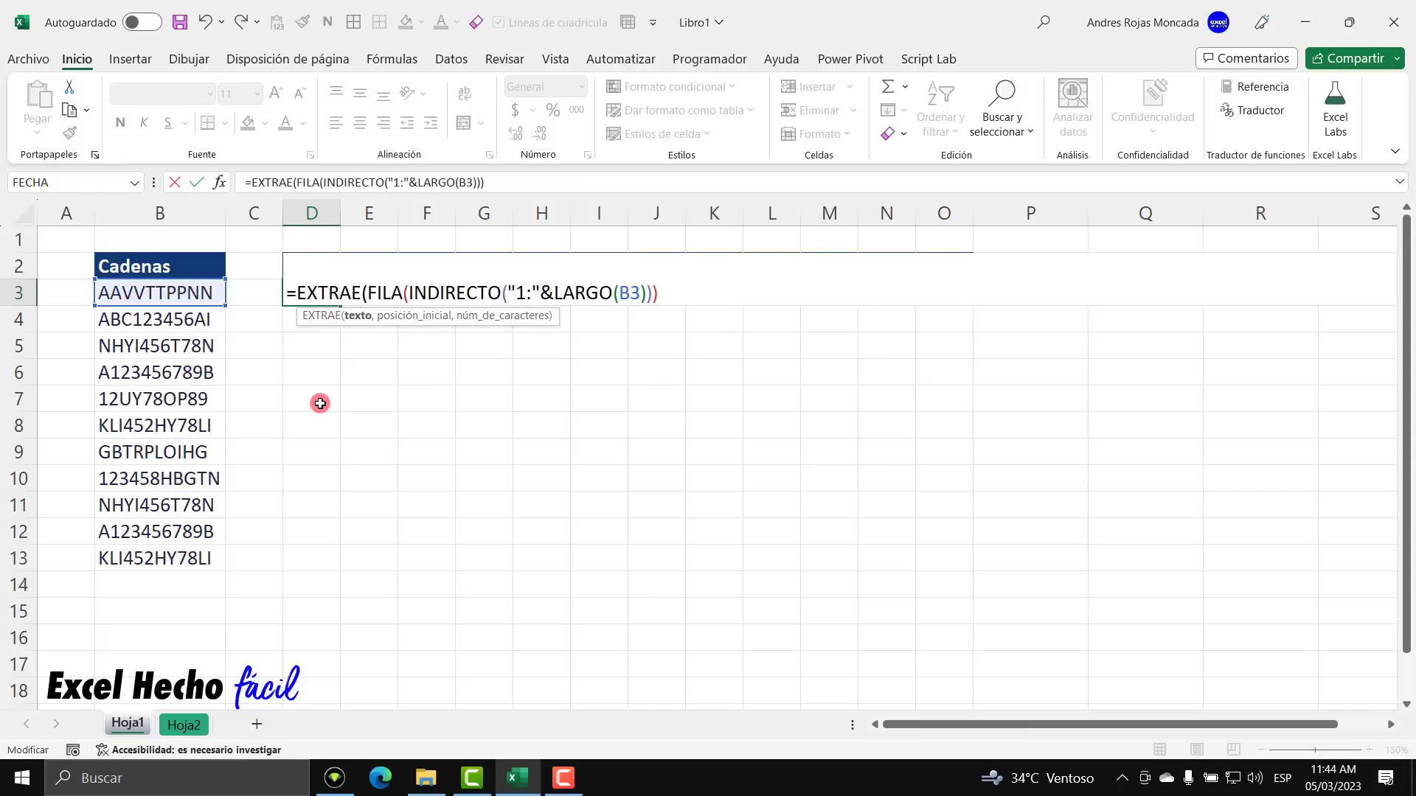
key(BackSpace)
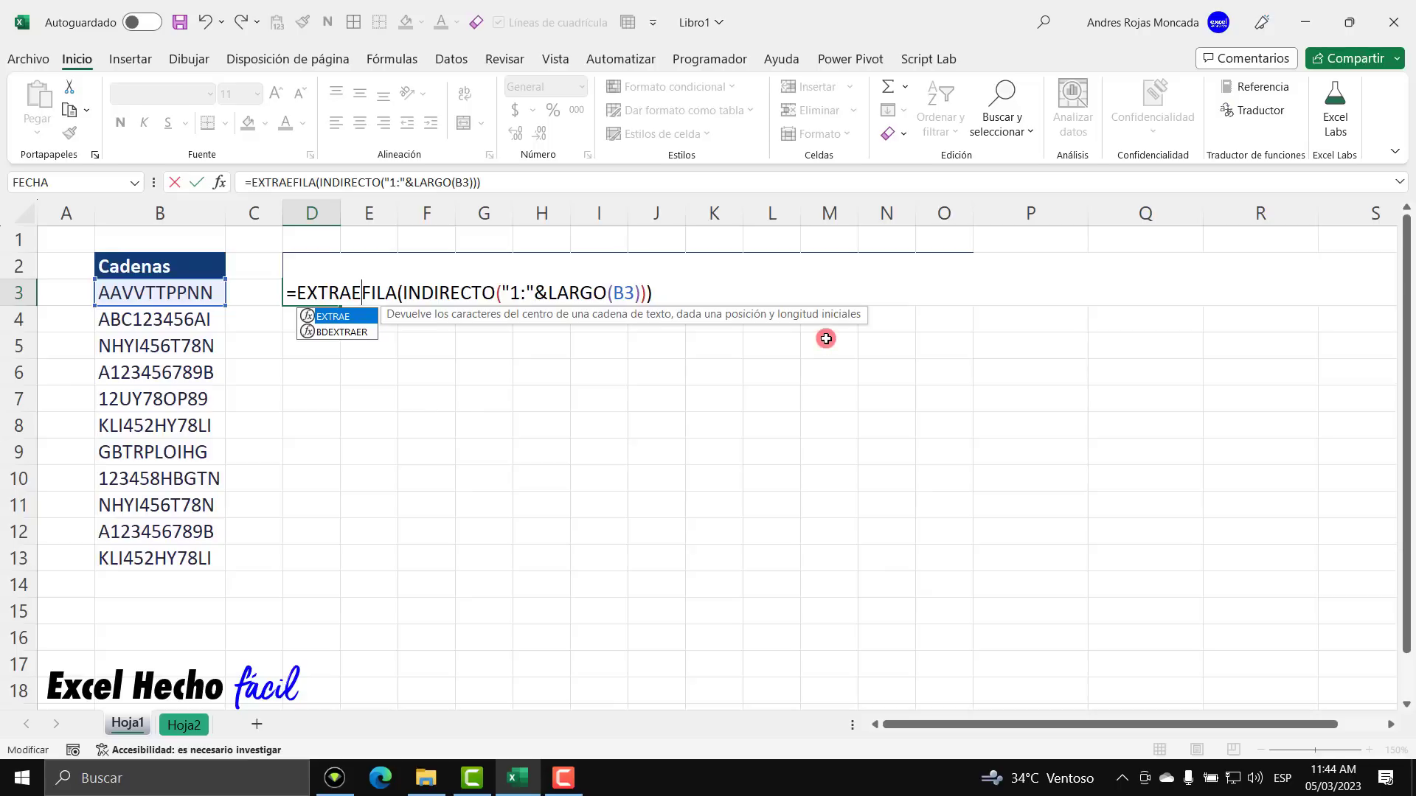
text(()
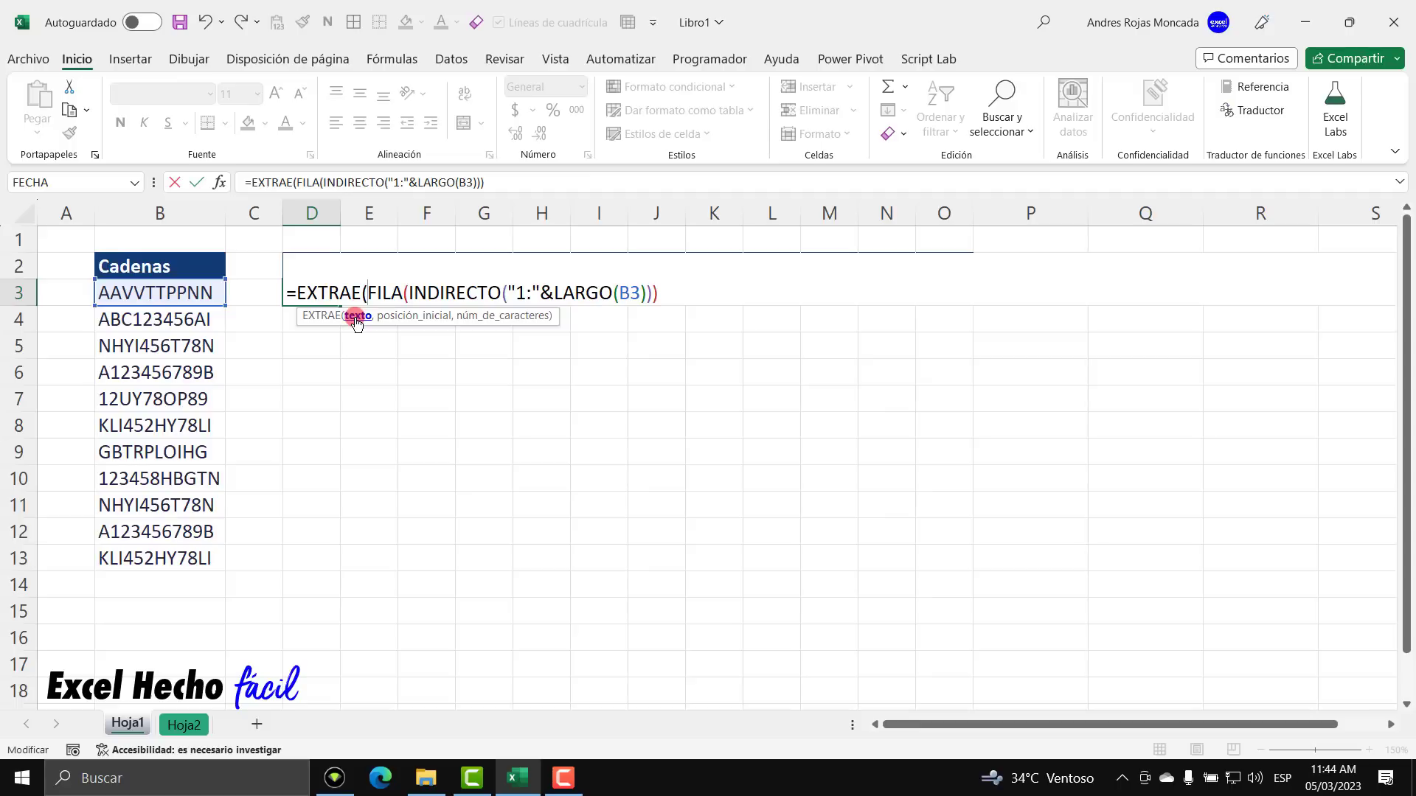
click(201, 295)
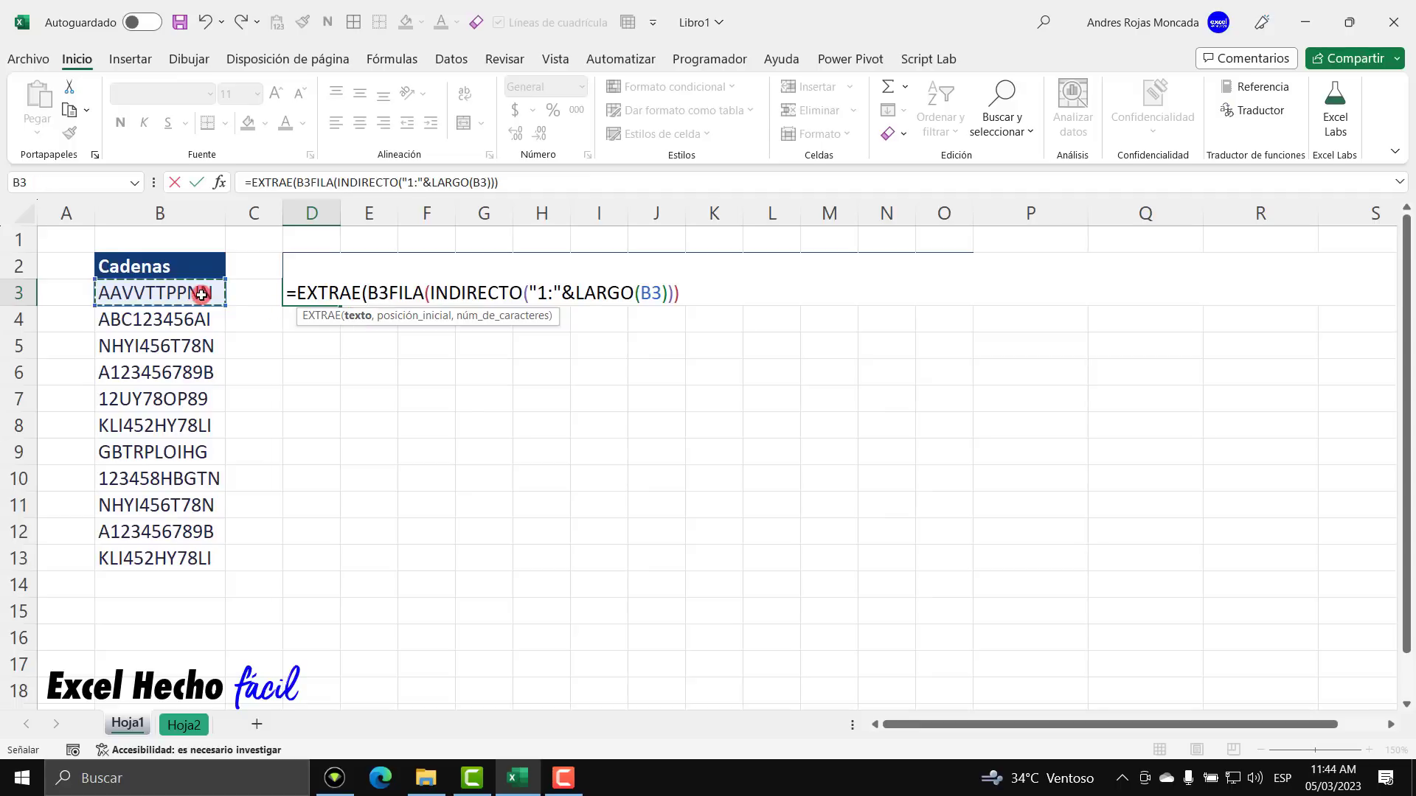
text(,)
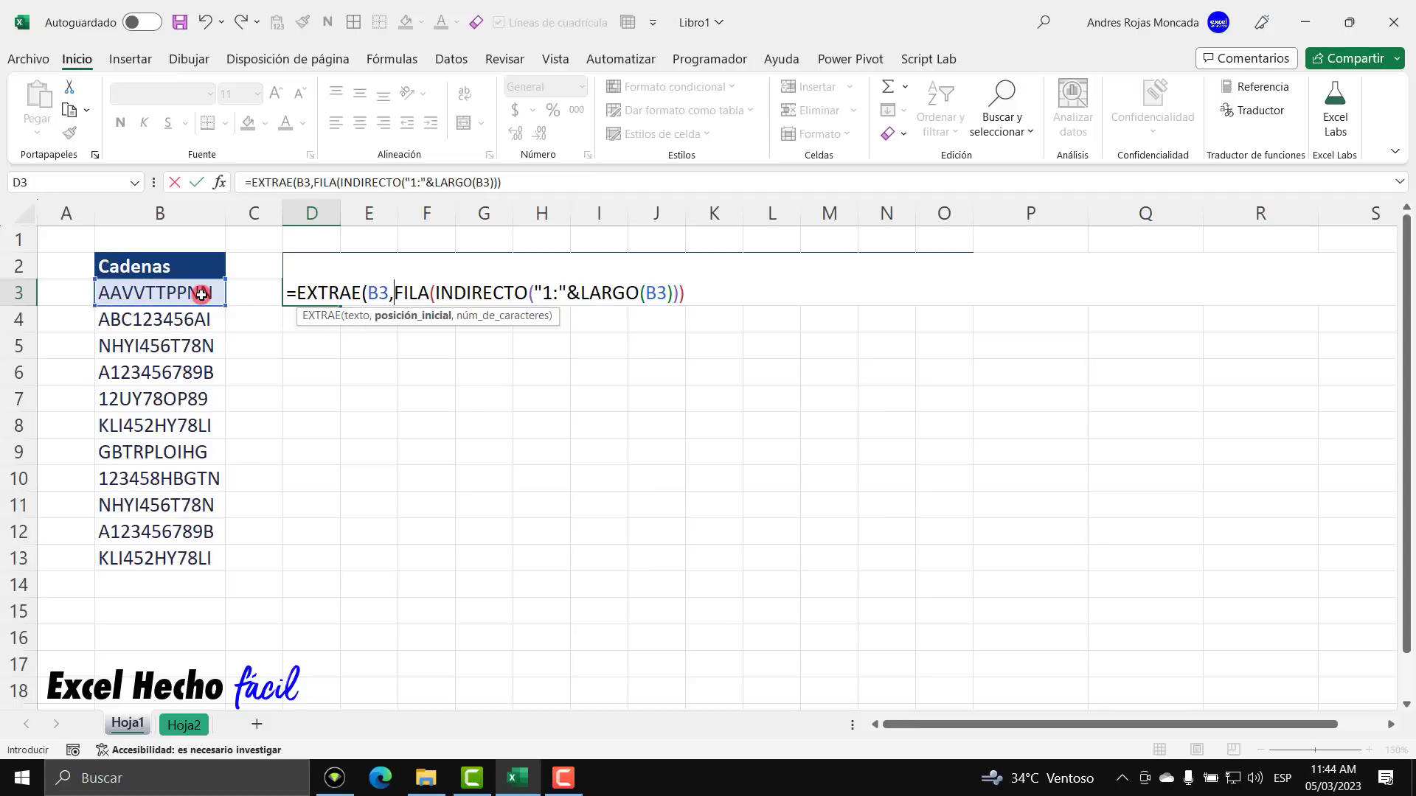
- Complete EXTRAE in D3 with 1 as the number of characters, evaluate the whole formula in place and restore its text
click(420, 317)
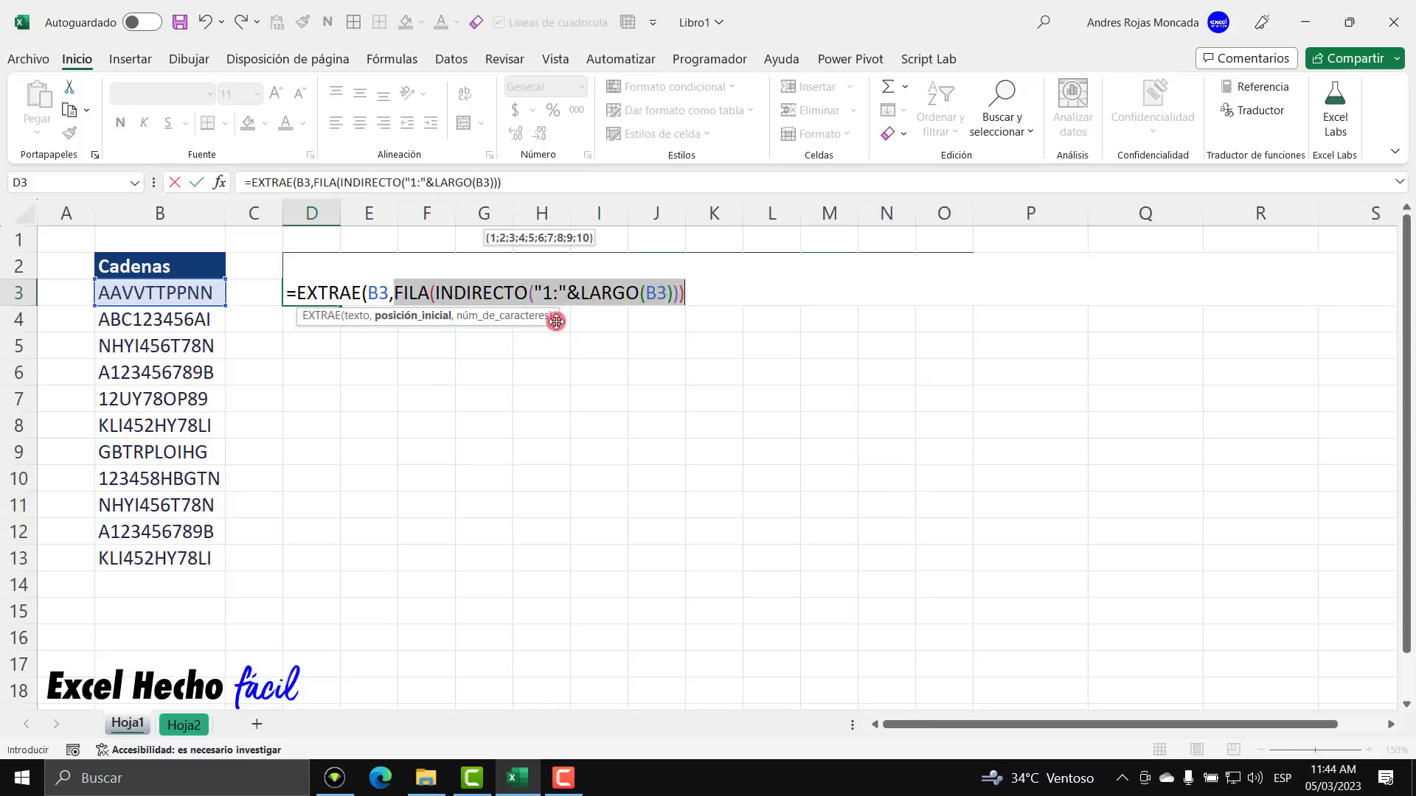
drag(556, 319, 556, 391)
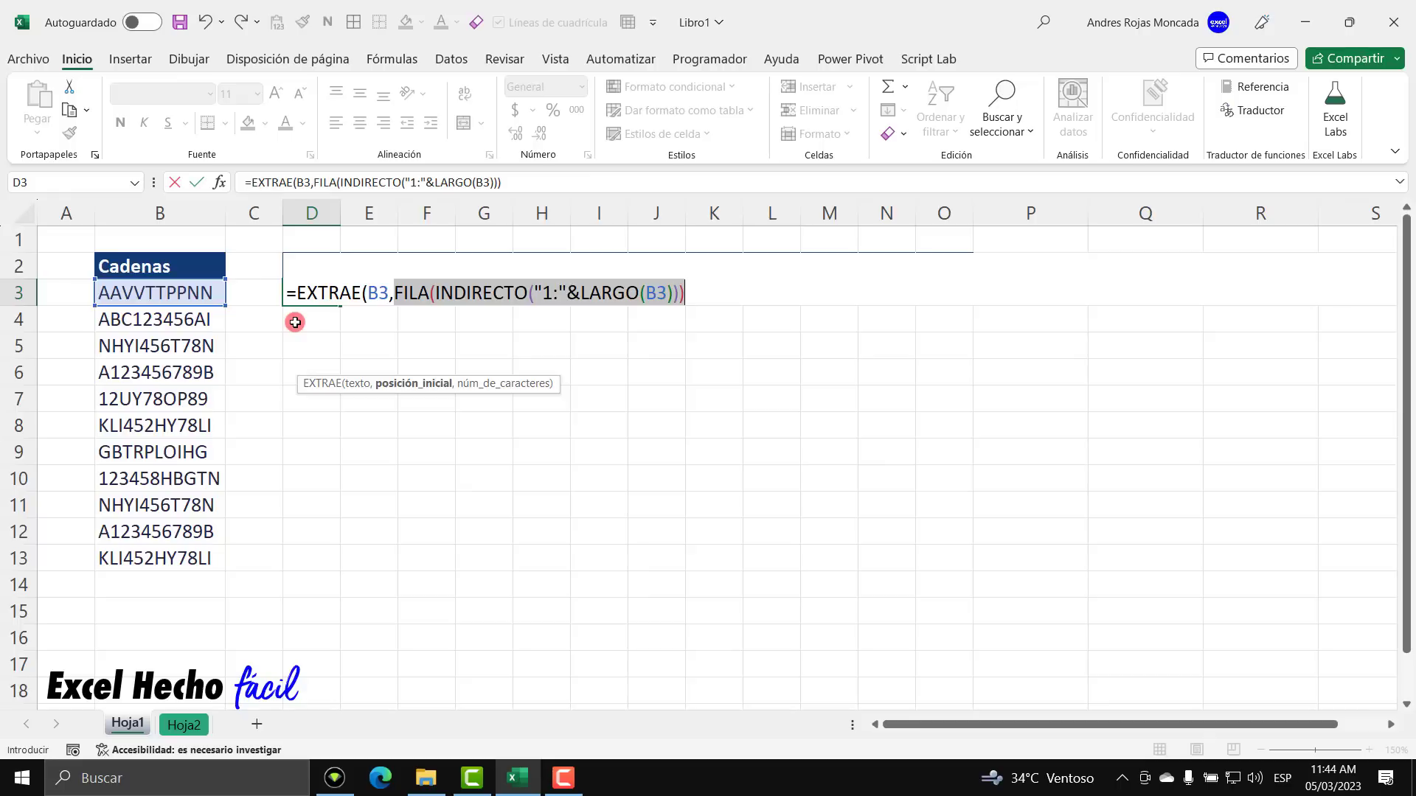
click(704, 295)
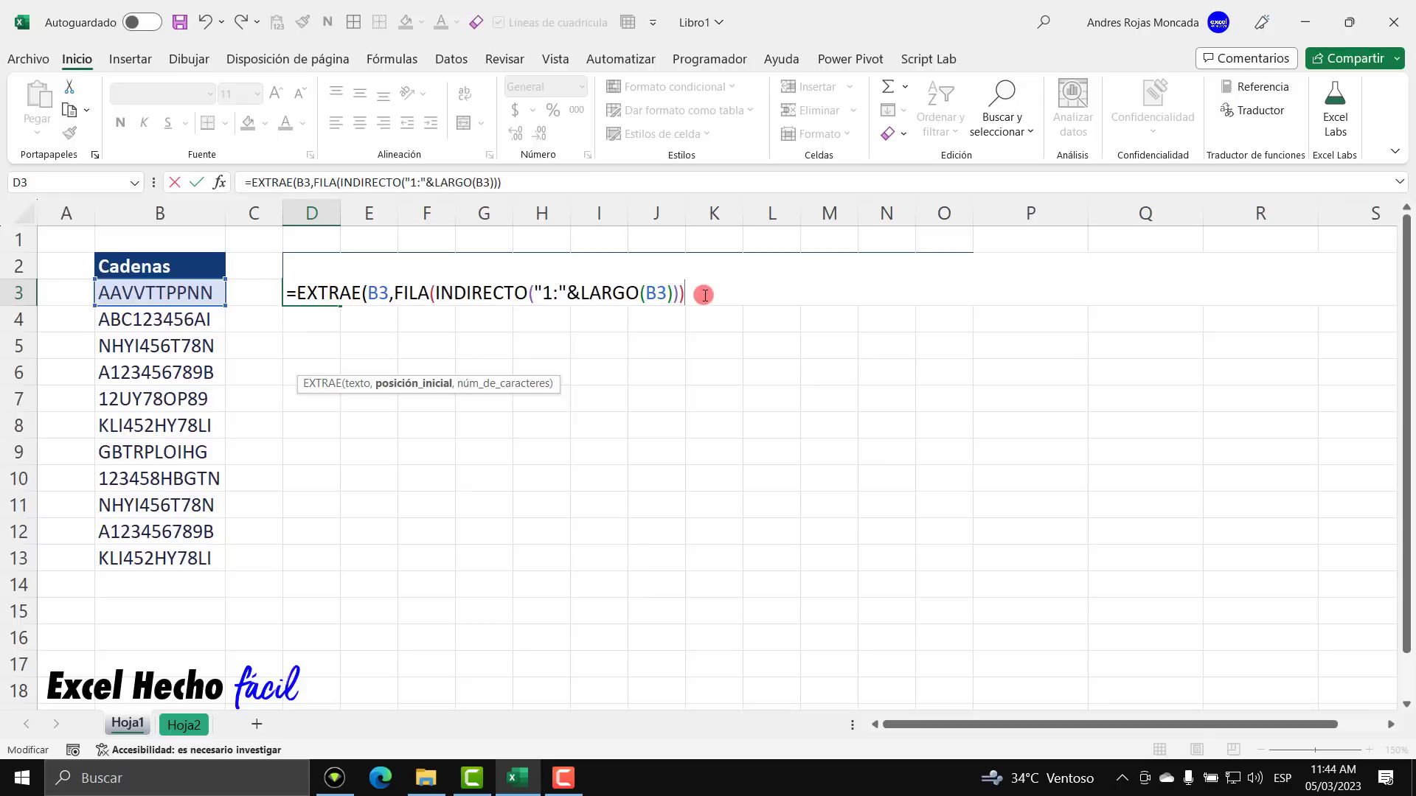
text(,1)
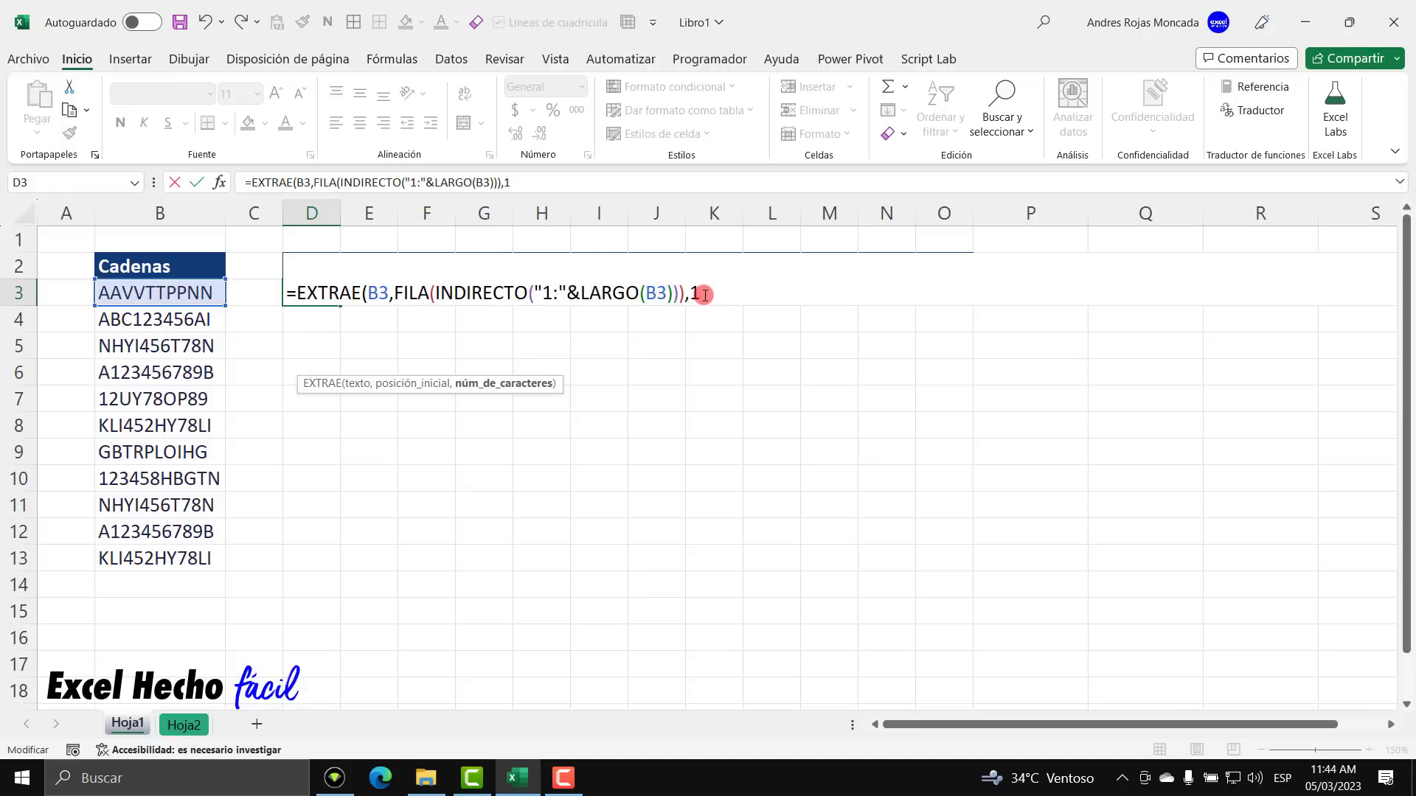
key(shift+Left)
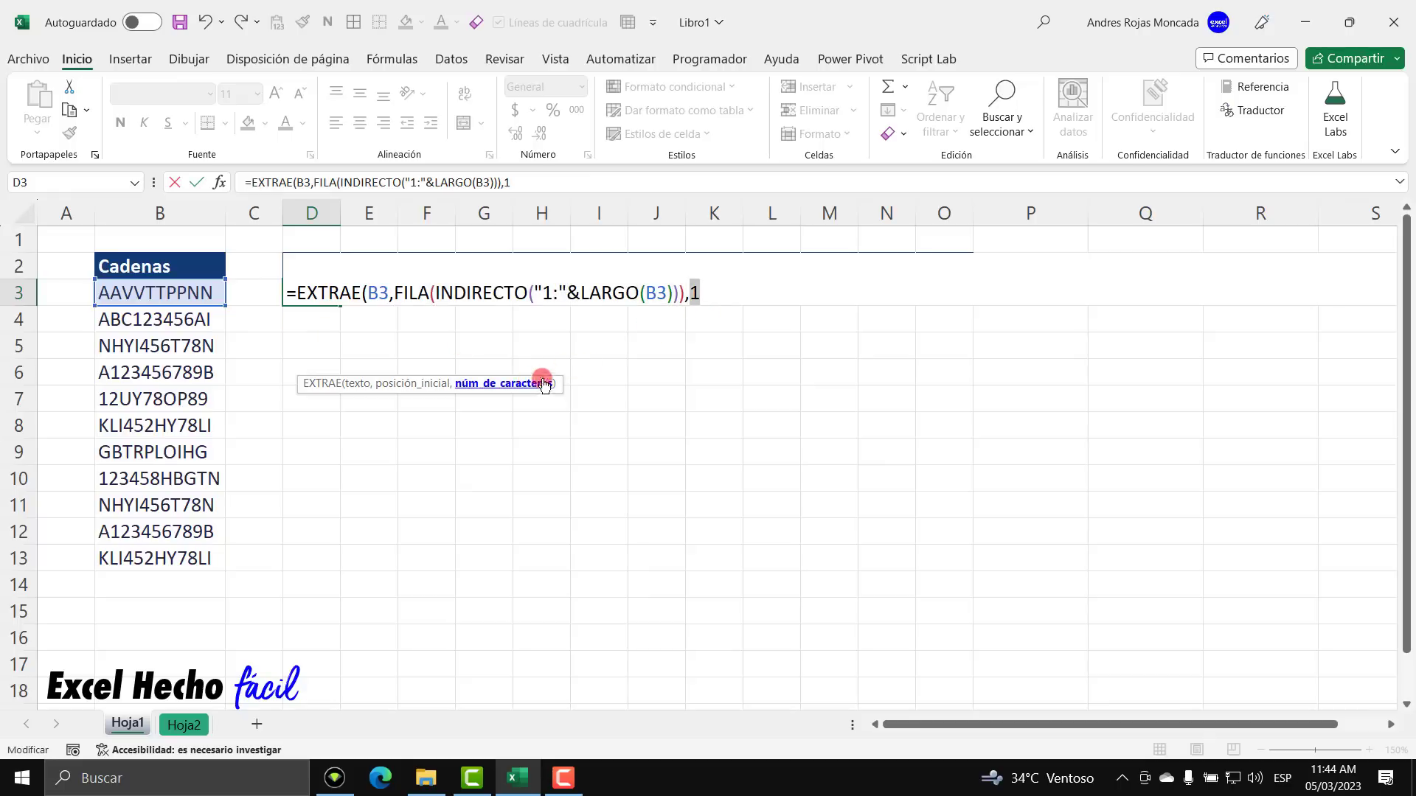
key(Right)
text())
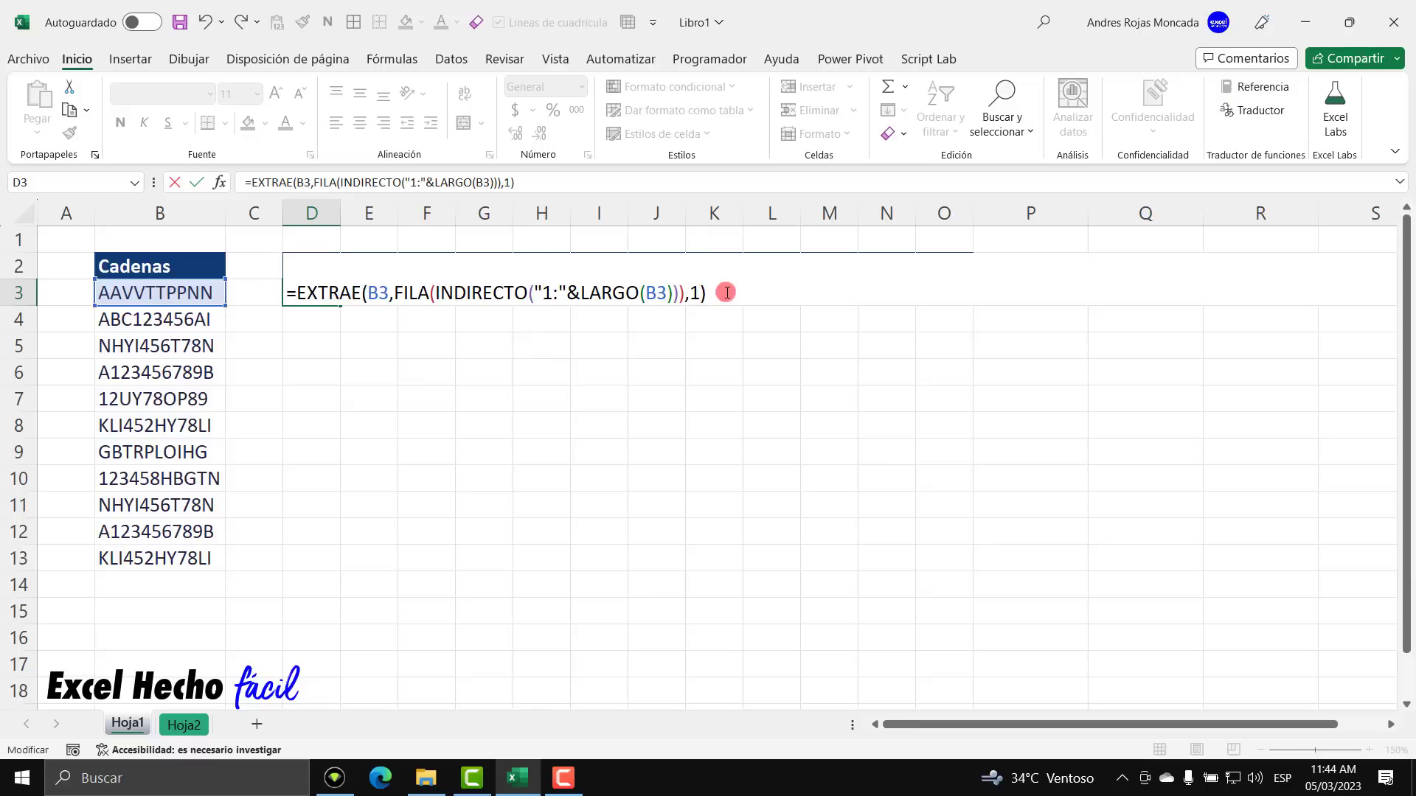
key(F9)
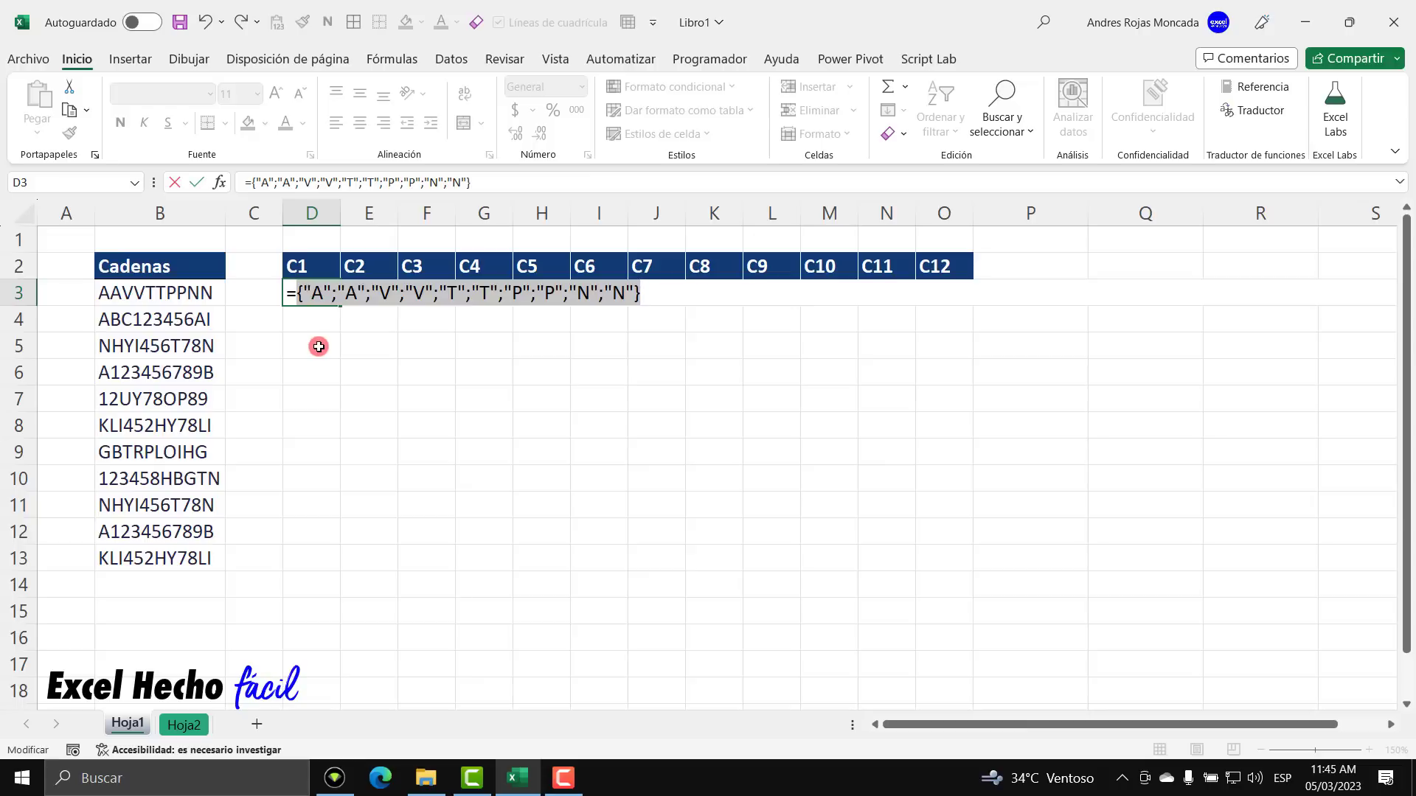
key(ctrl+z)
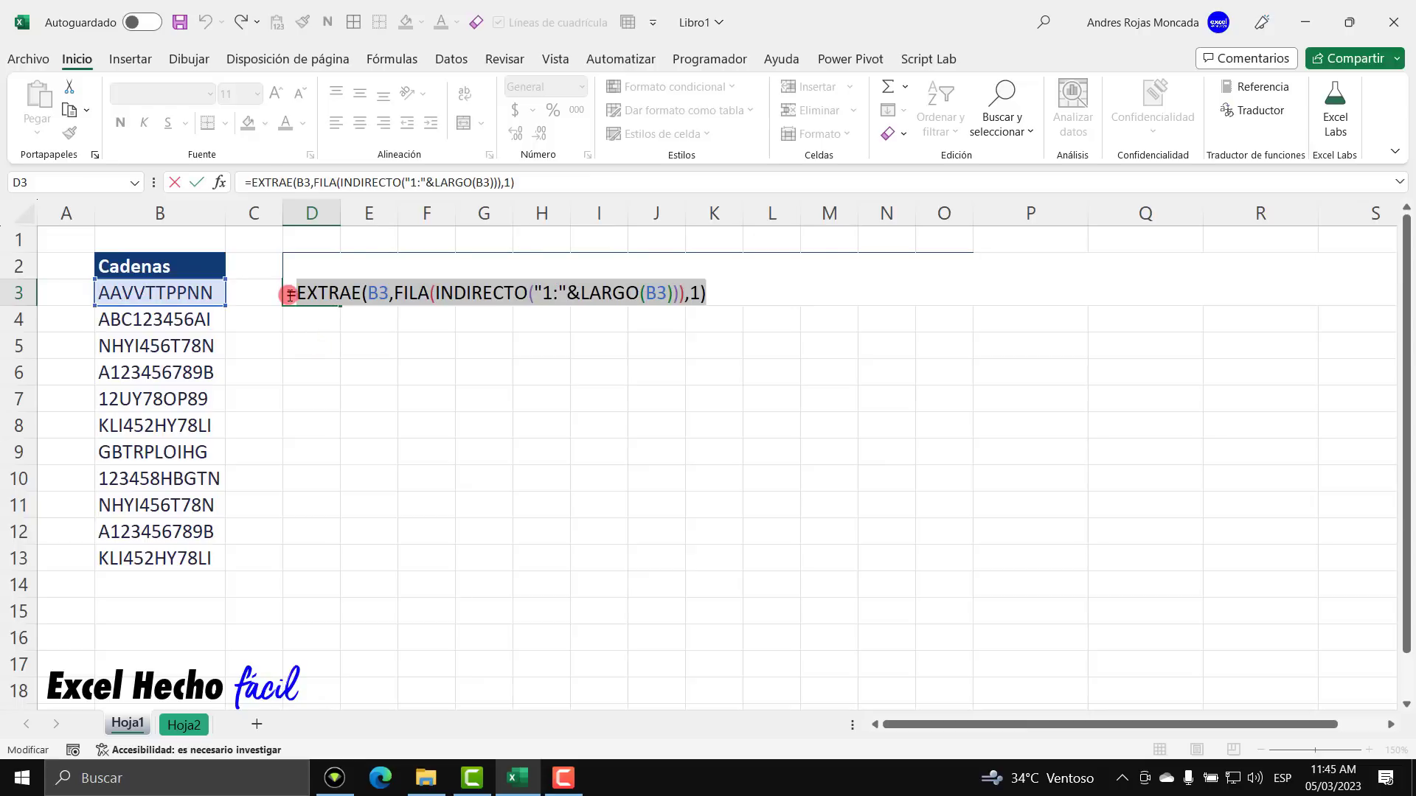
- Store the EXTRAE formula as plain text in D3, and convert it into one array formula across D3:O3
text(')
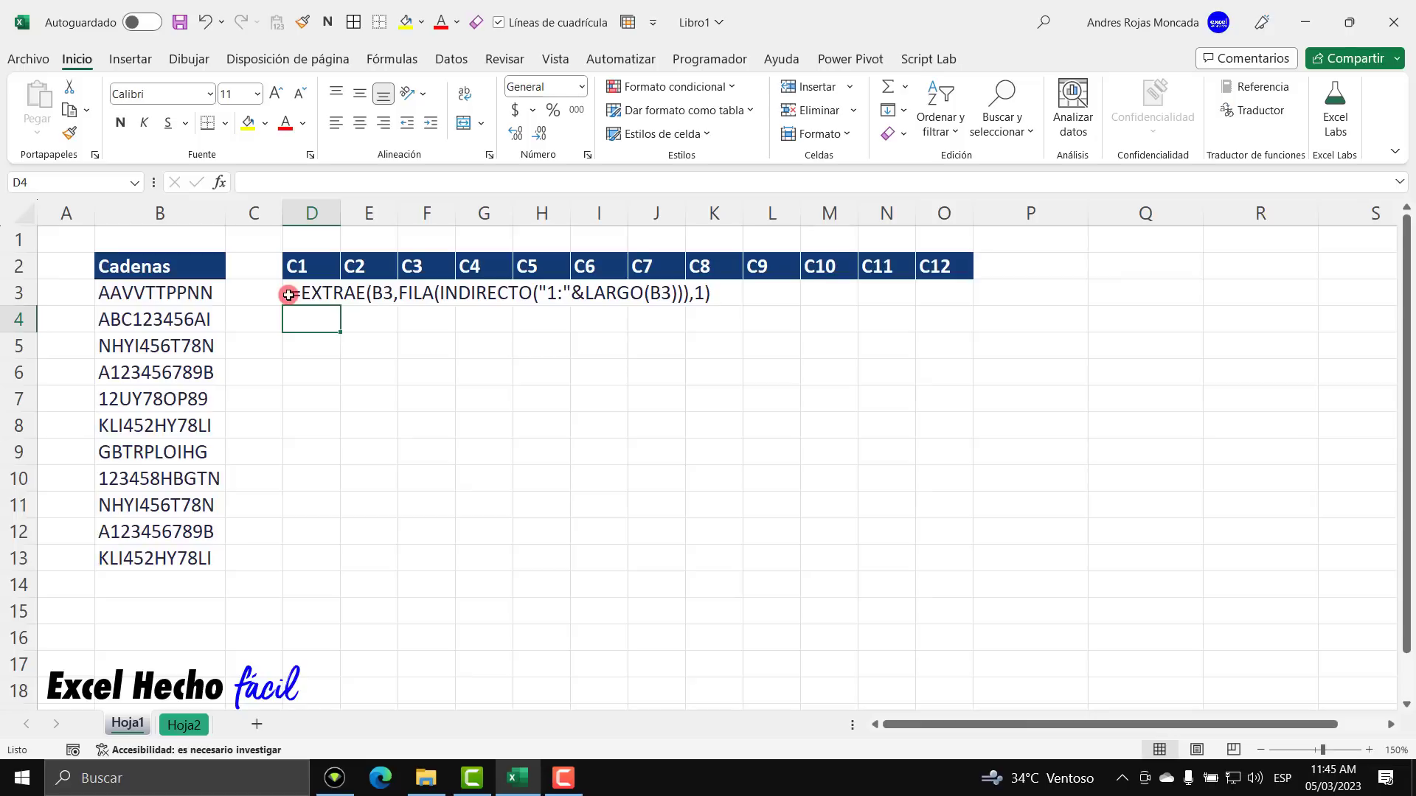
key(ctrl+Return)
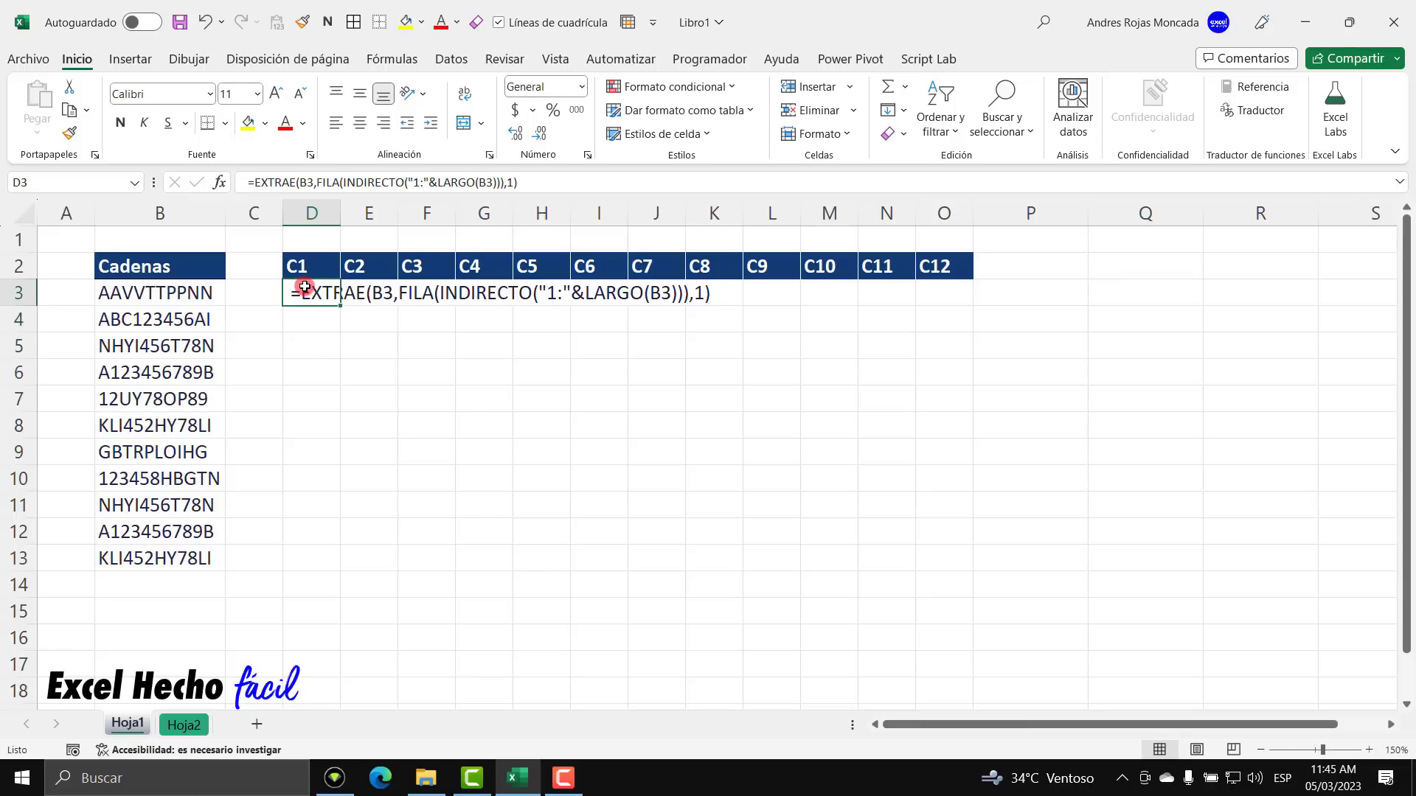
drag(303, 291, 936, 297)
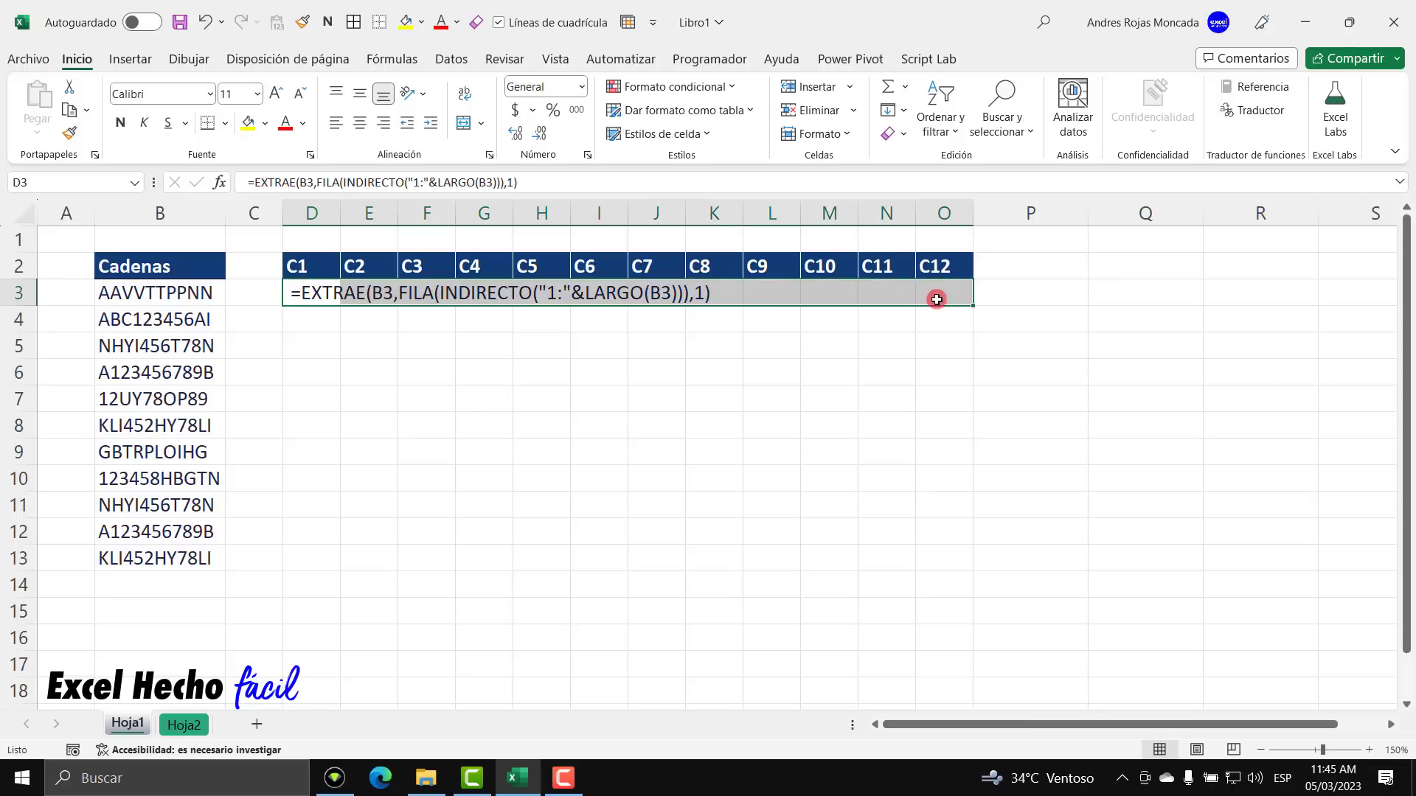
key(F2)
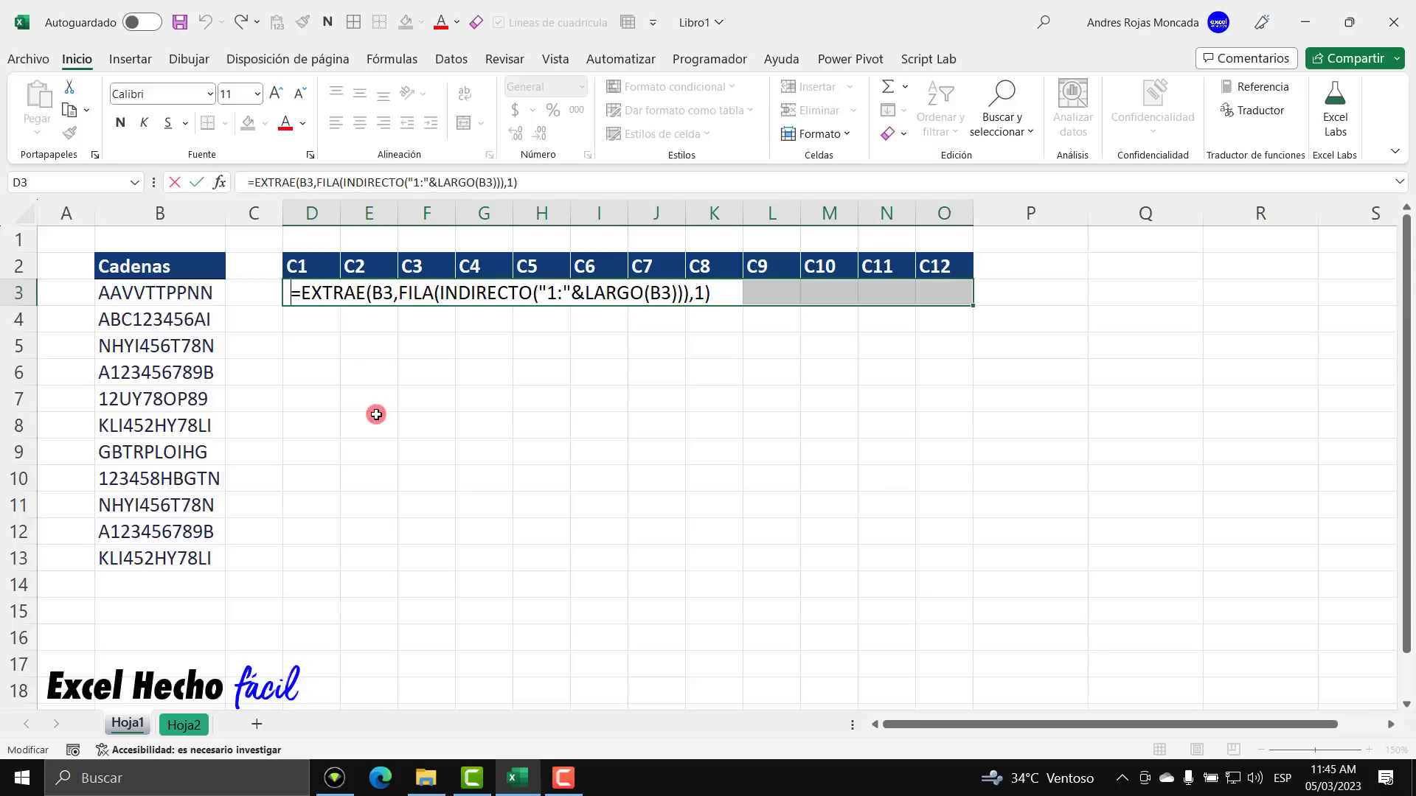
key(BackSpace)
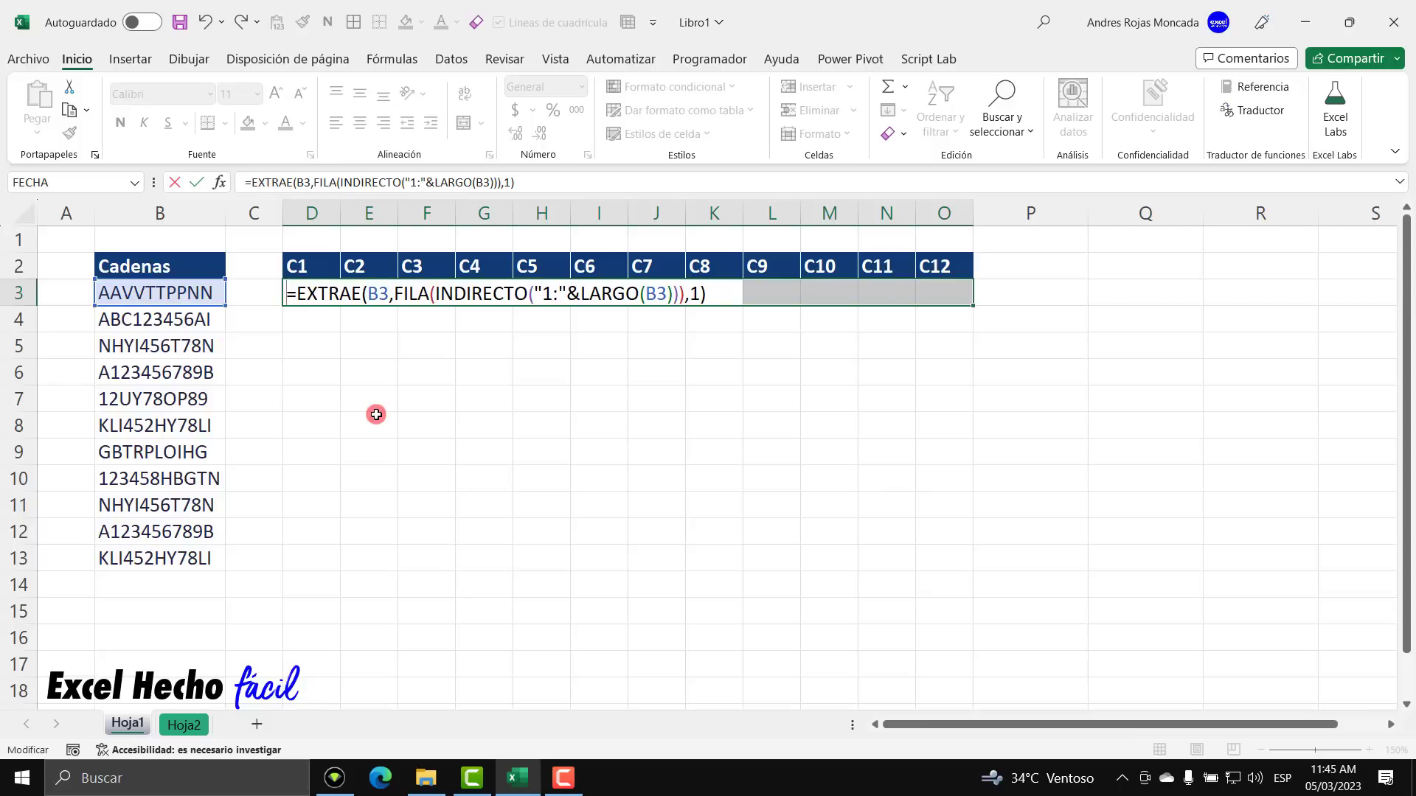
key(ctrl+shift+Return)
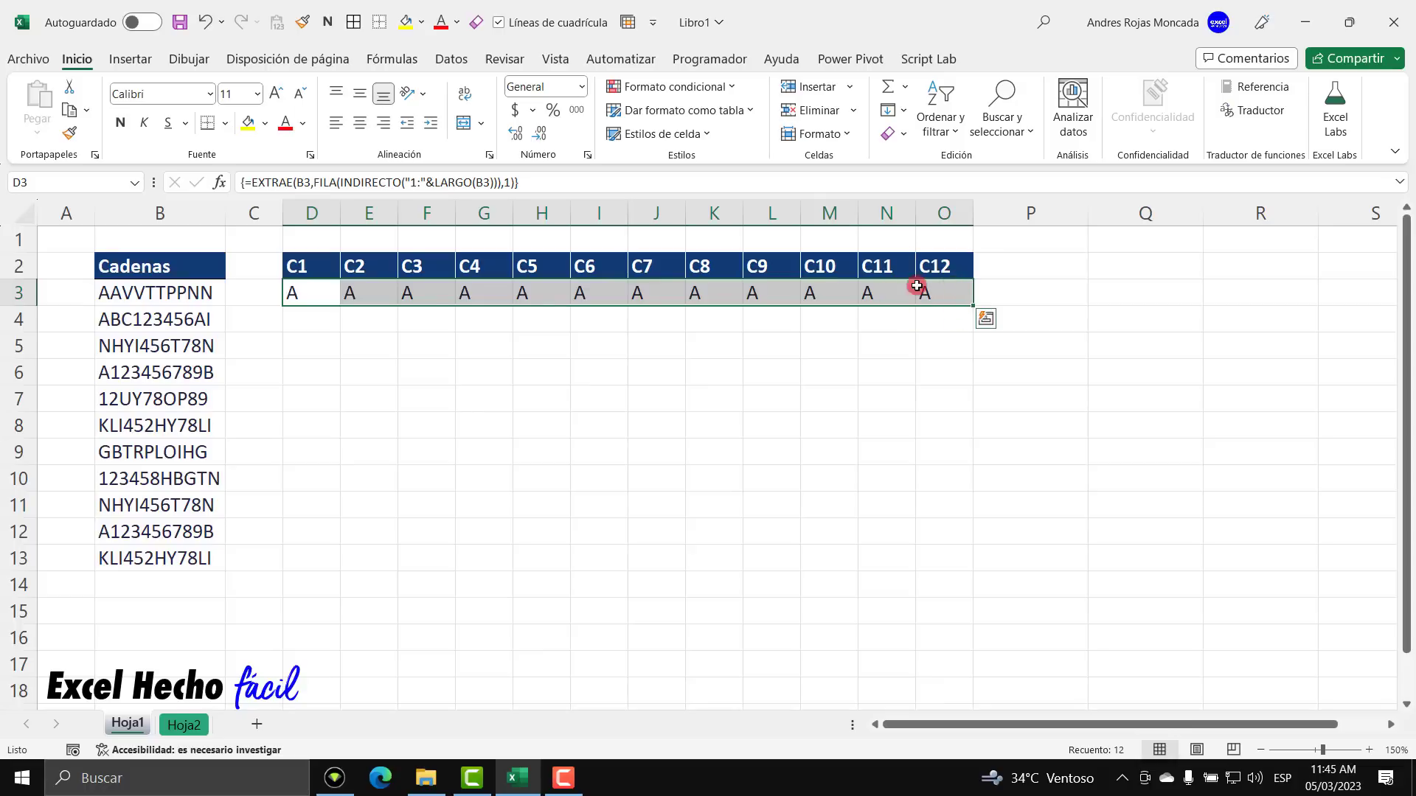
- Replace FILA with COLUMNA in the D3:O3 array formula and fill it down to row 13
key(F2)
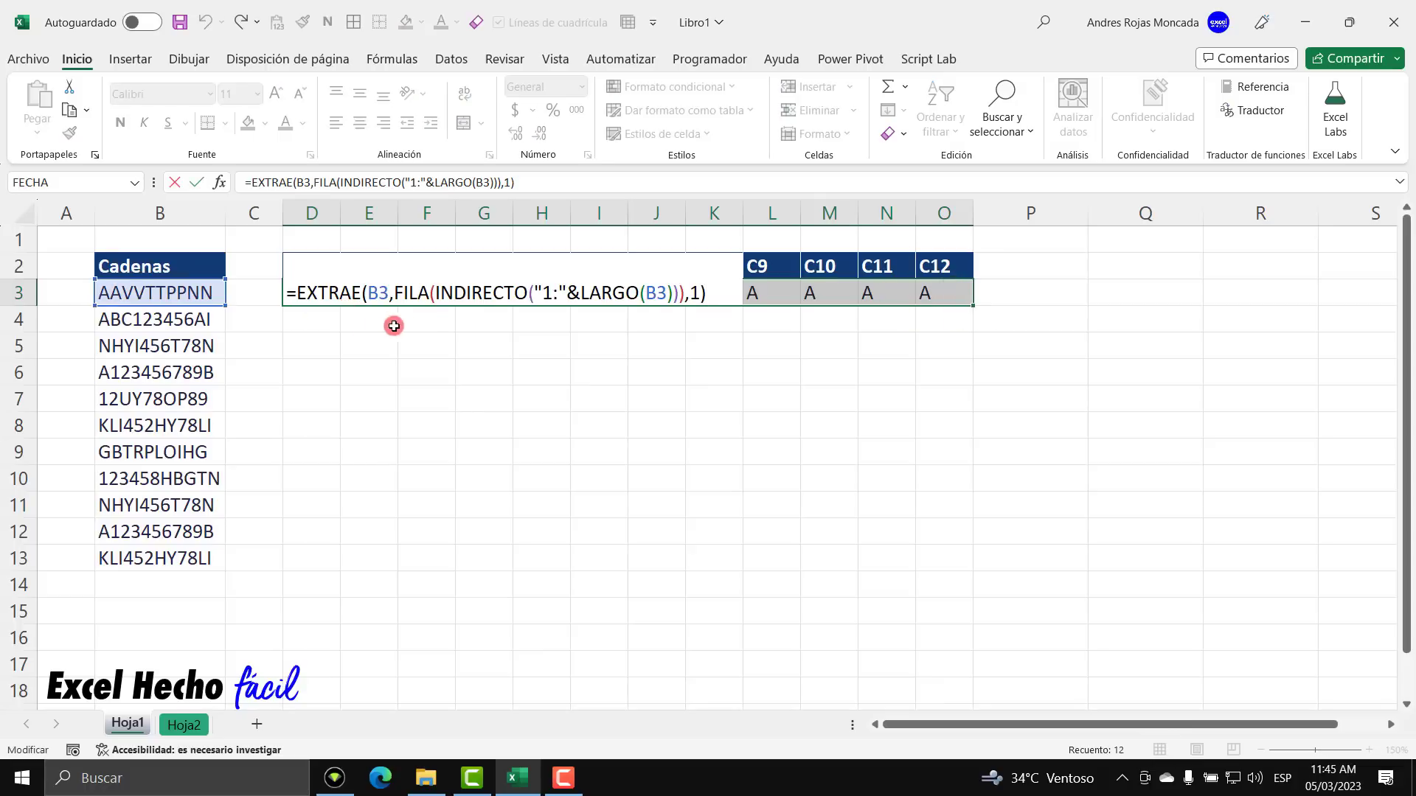
double_click(421, 293)
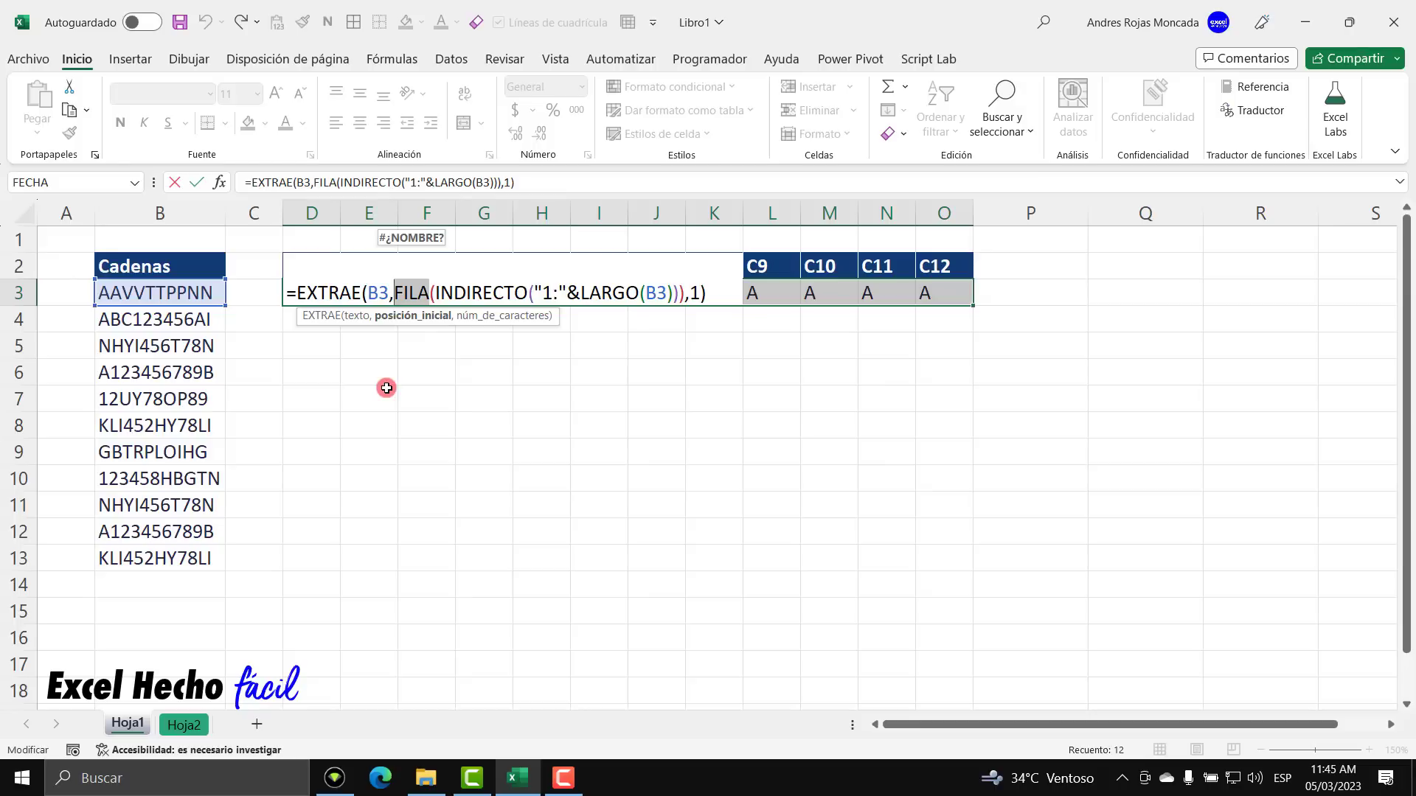
text(columna)
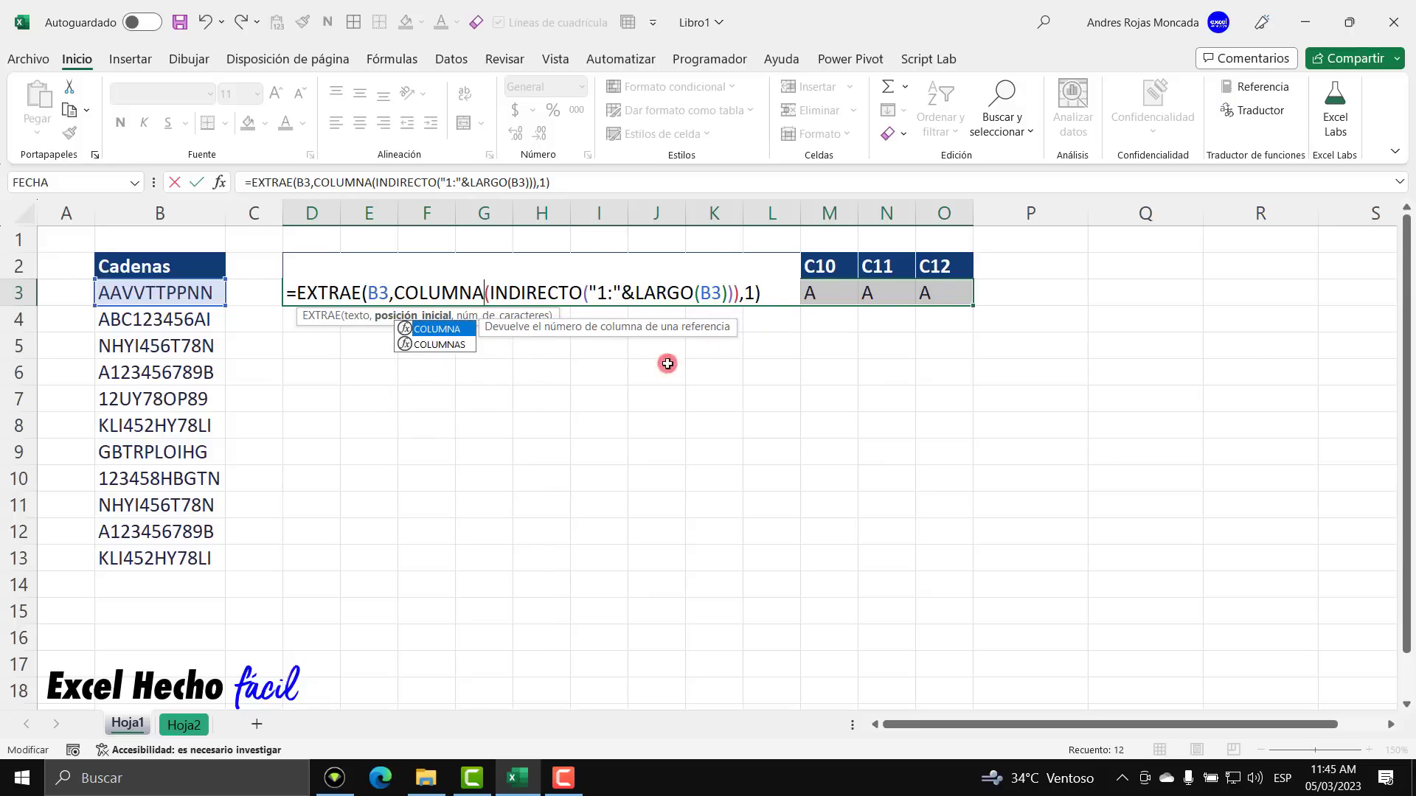
click(762, 297)
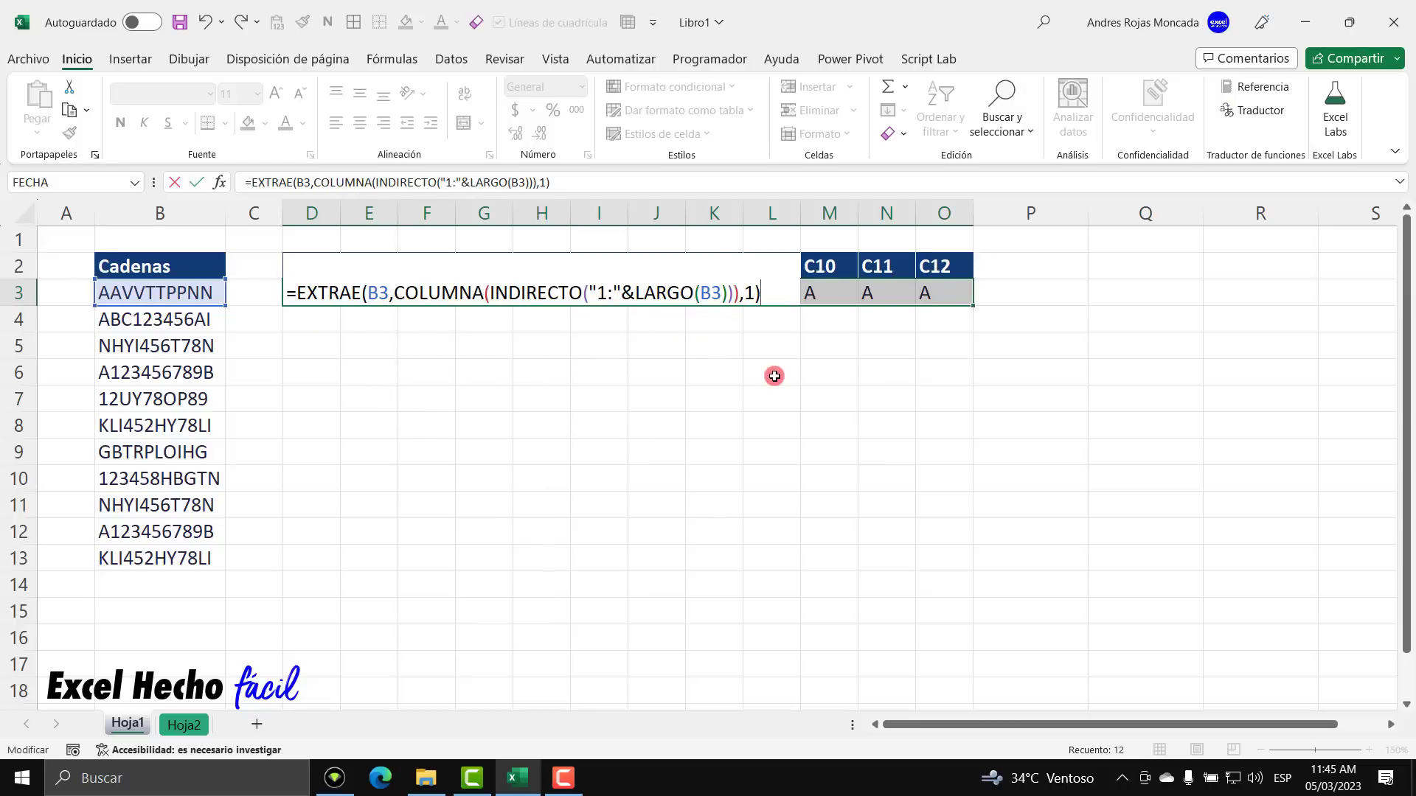
key(ctrl+shift+Return)
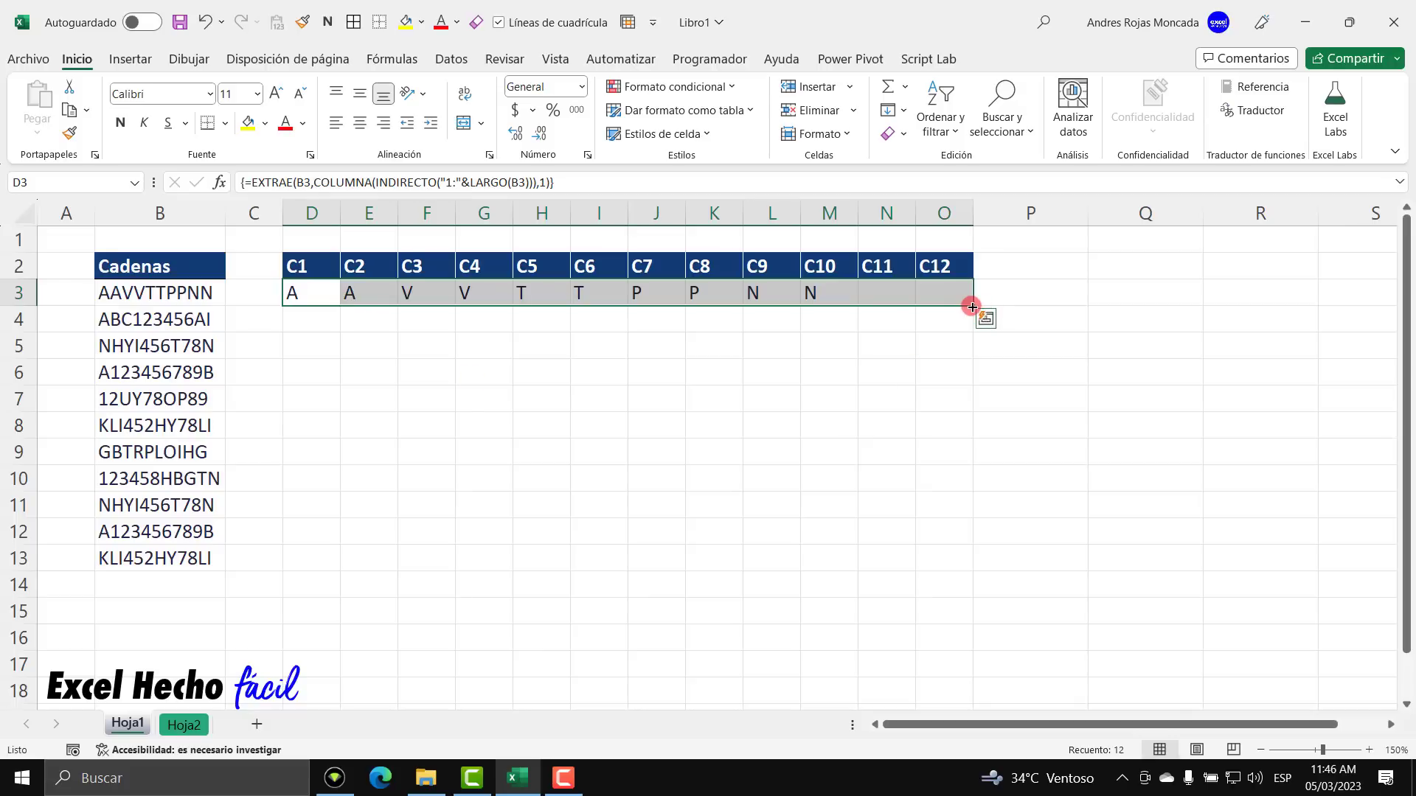
drag(974, 308, 974, 569)
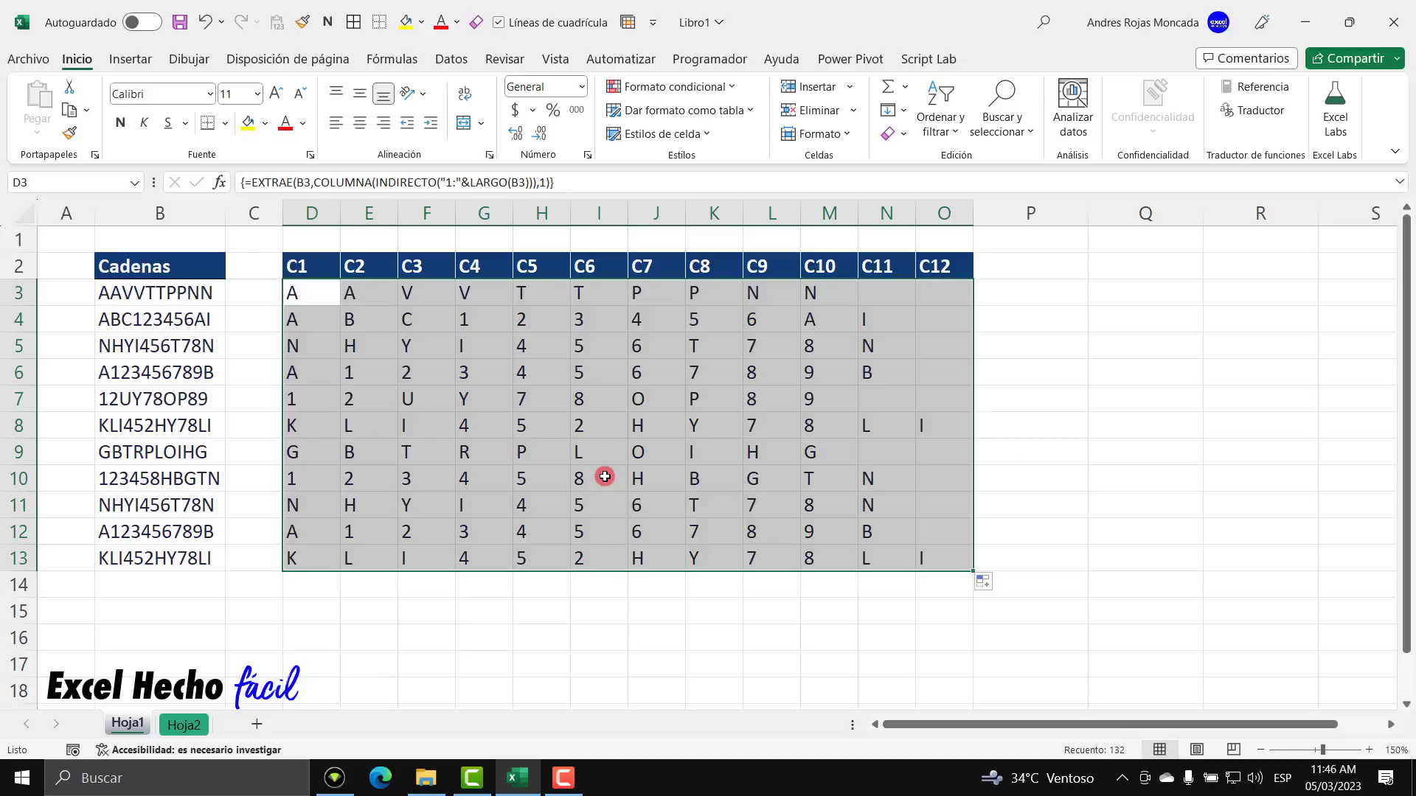
- On Hoja2, start a SECUENCIA formula in D3 with 1 as the number of rows
click(185, 726)
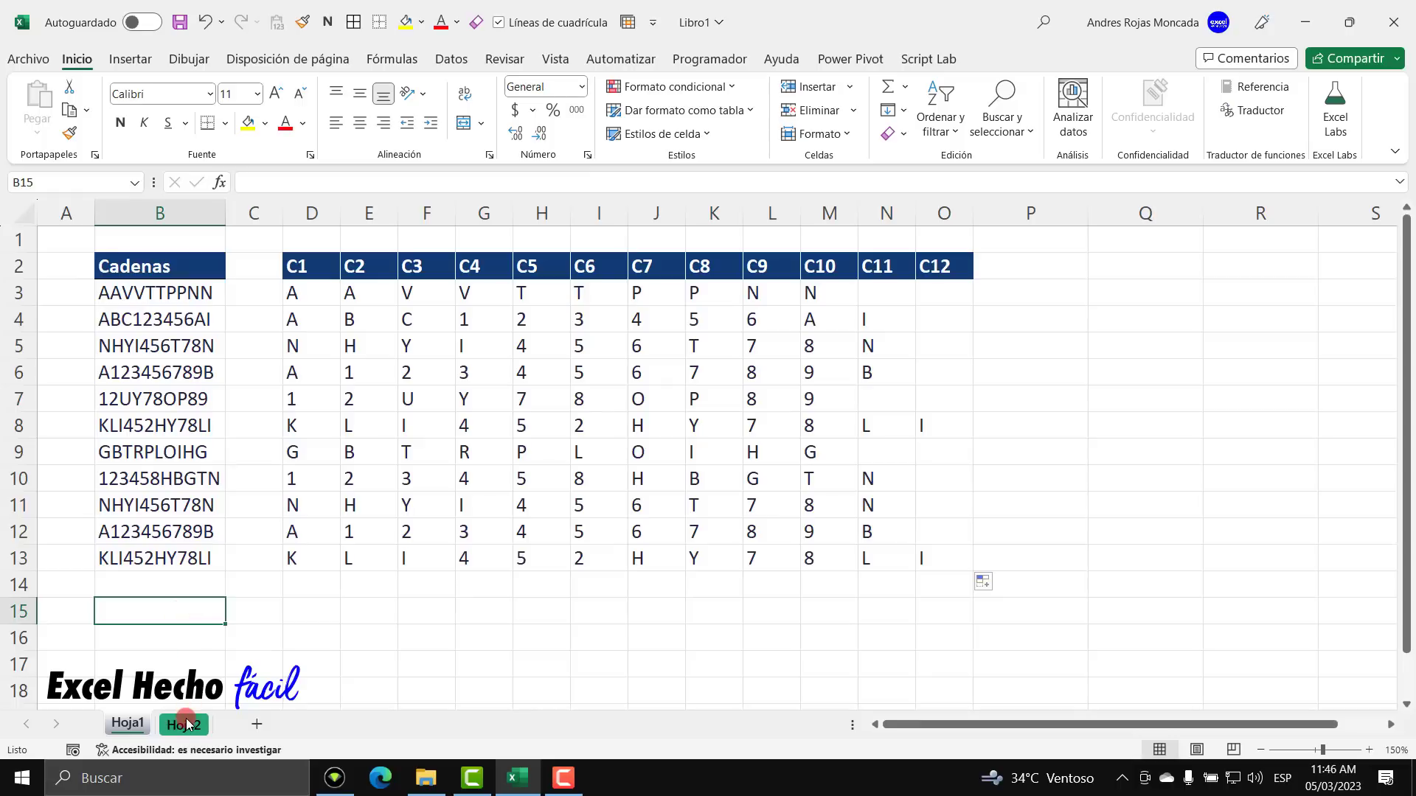
click(307, 297)
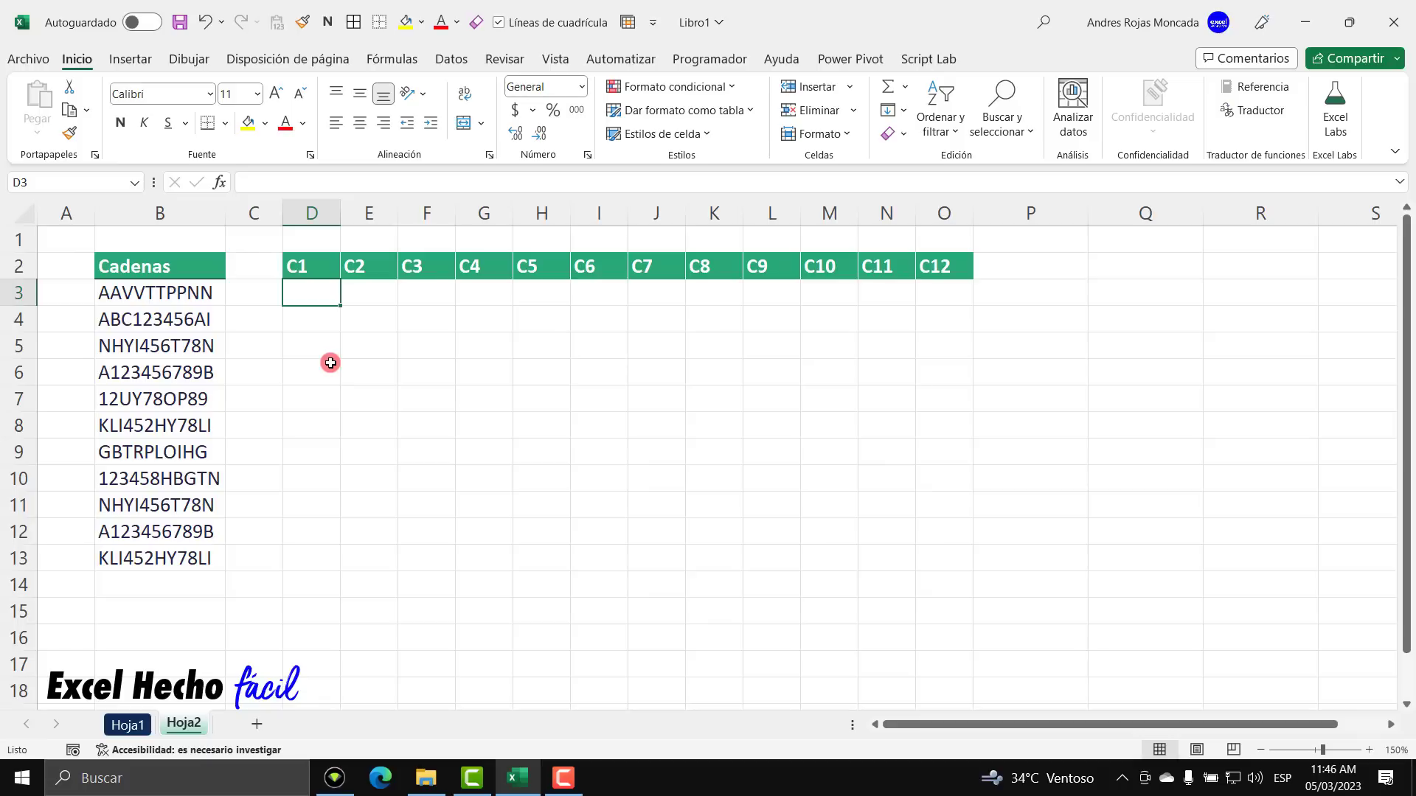
text(=)
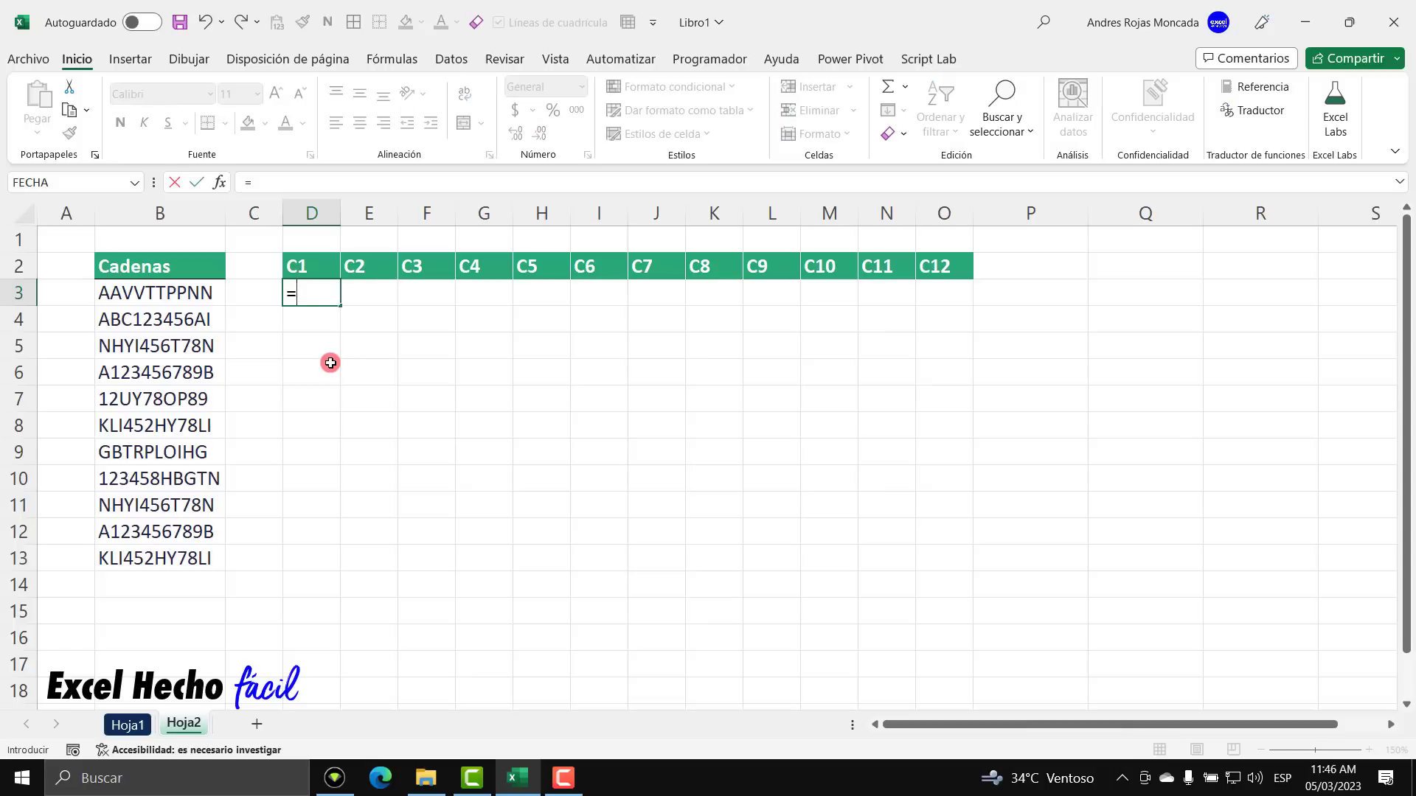
text(secu)
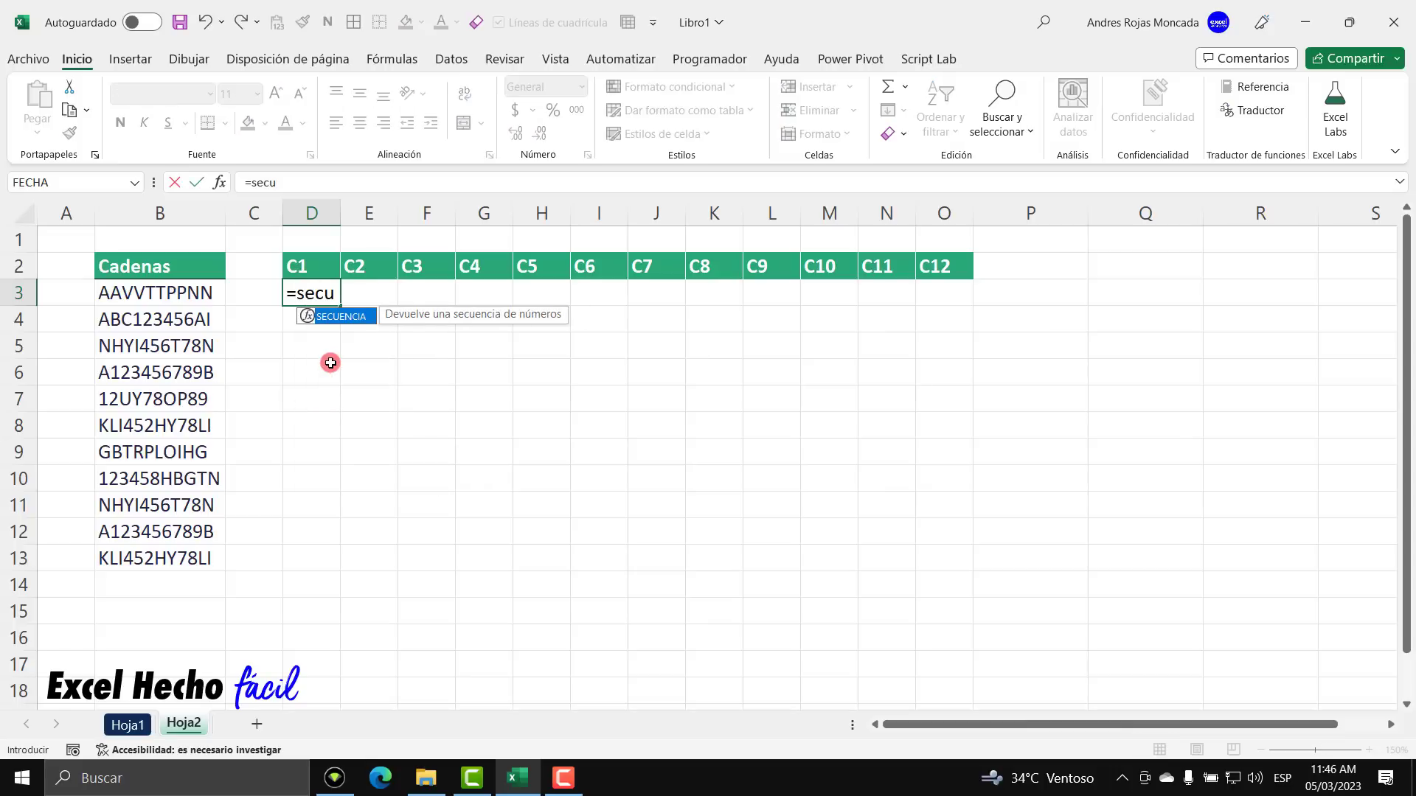
key(Tab)
key(BackSpace)
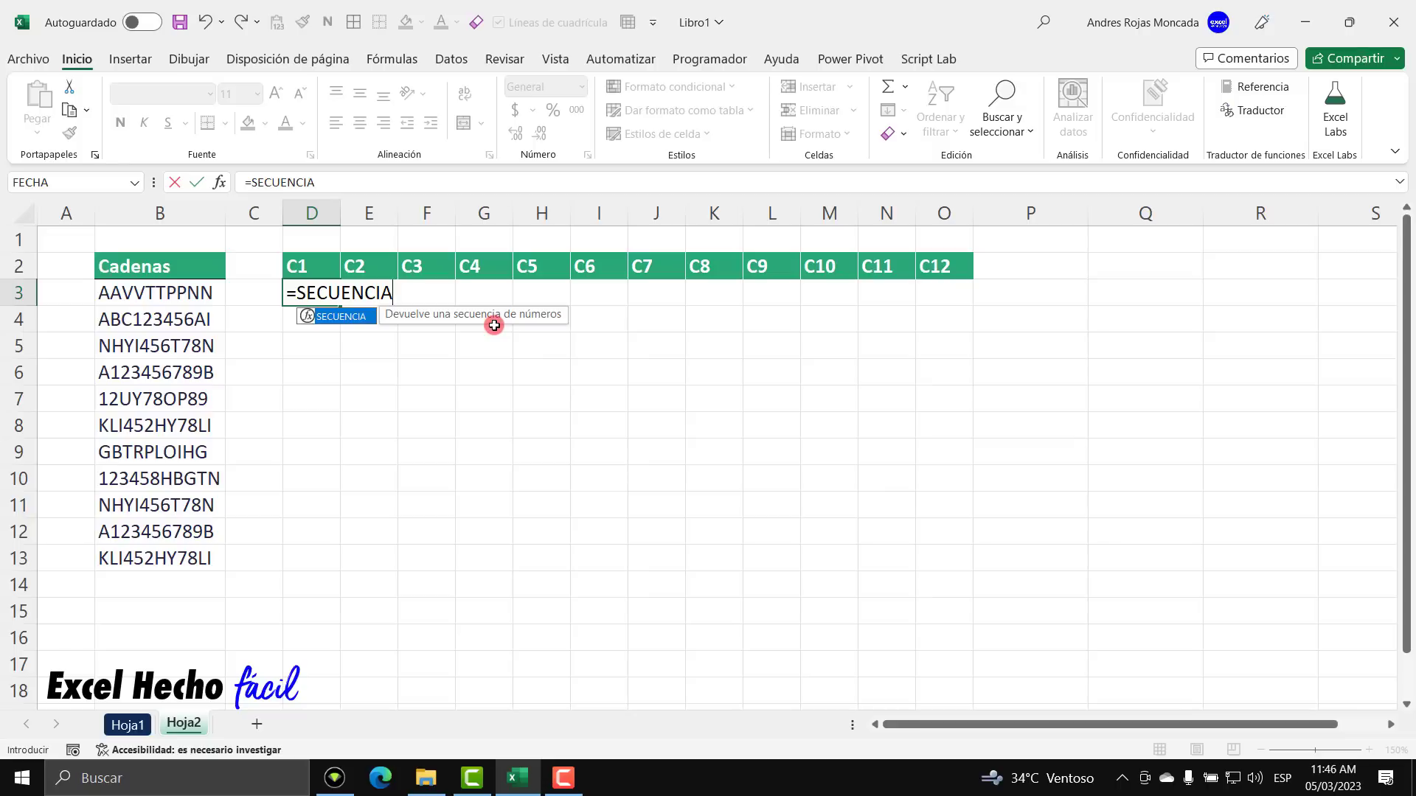
text(()
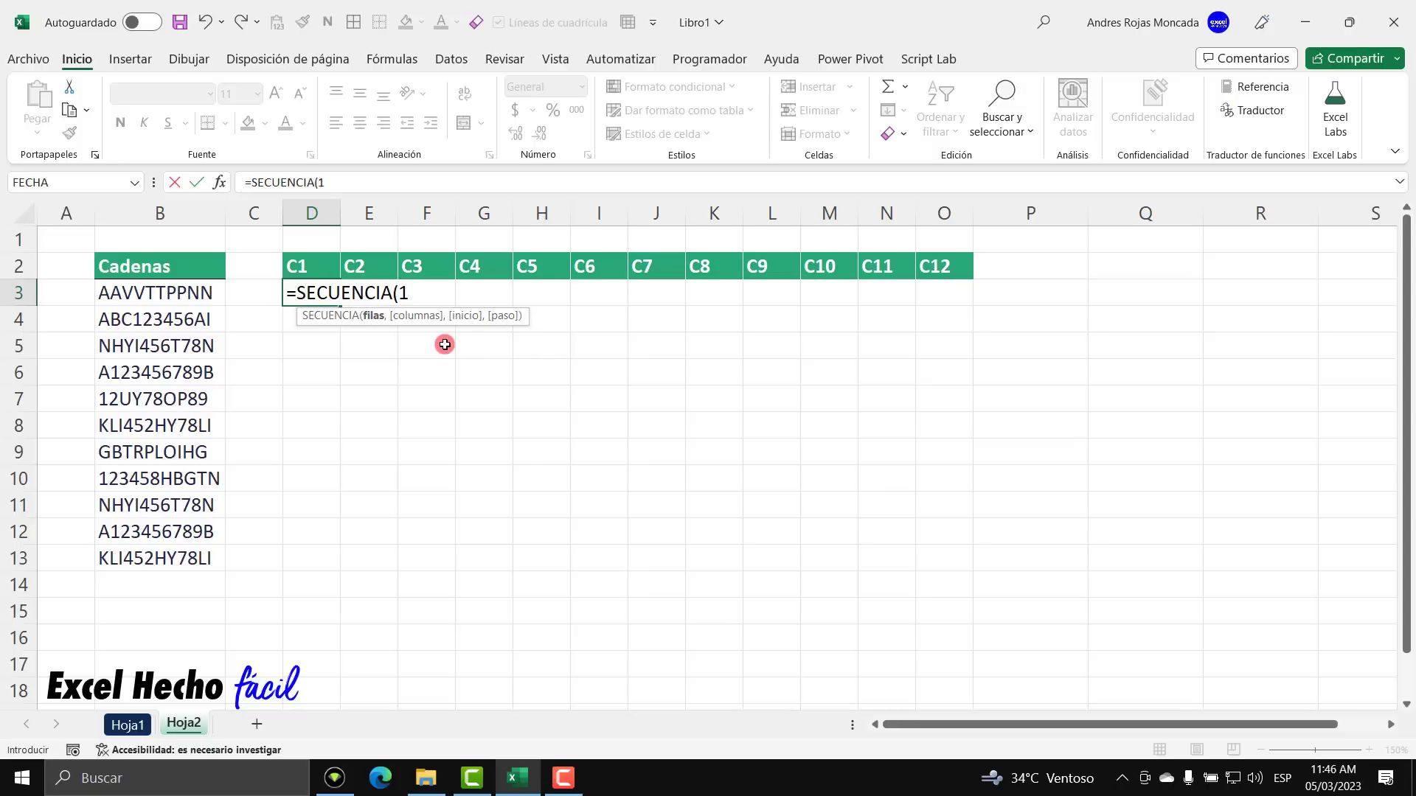
text(1,)
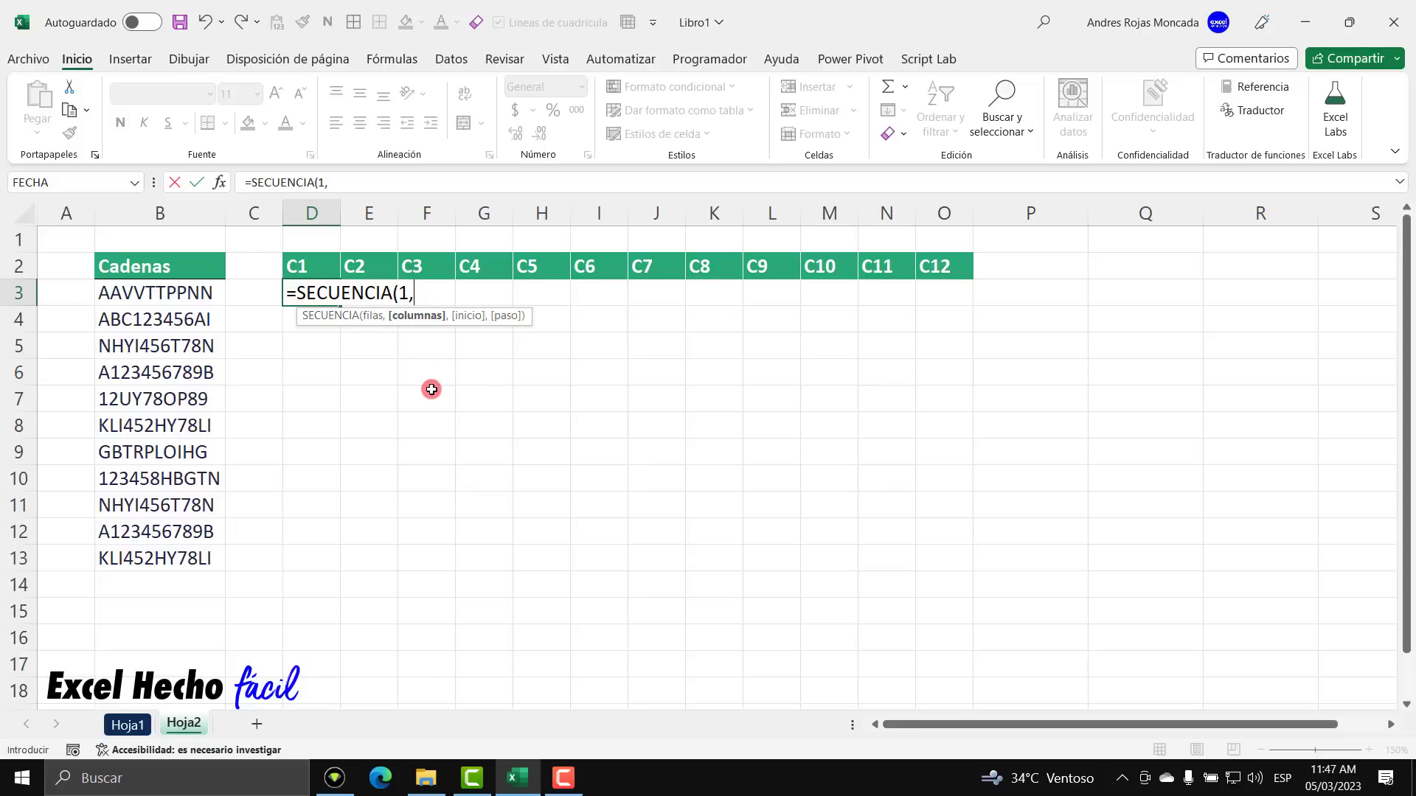
- Supply LARGO(B3) as the columns argument of the SECUENCIA formula in D3
text(largo)
key(Tab)
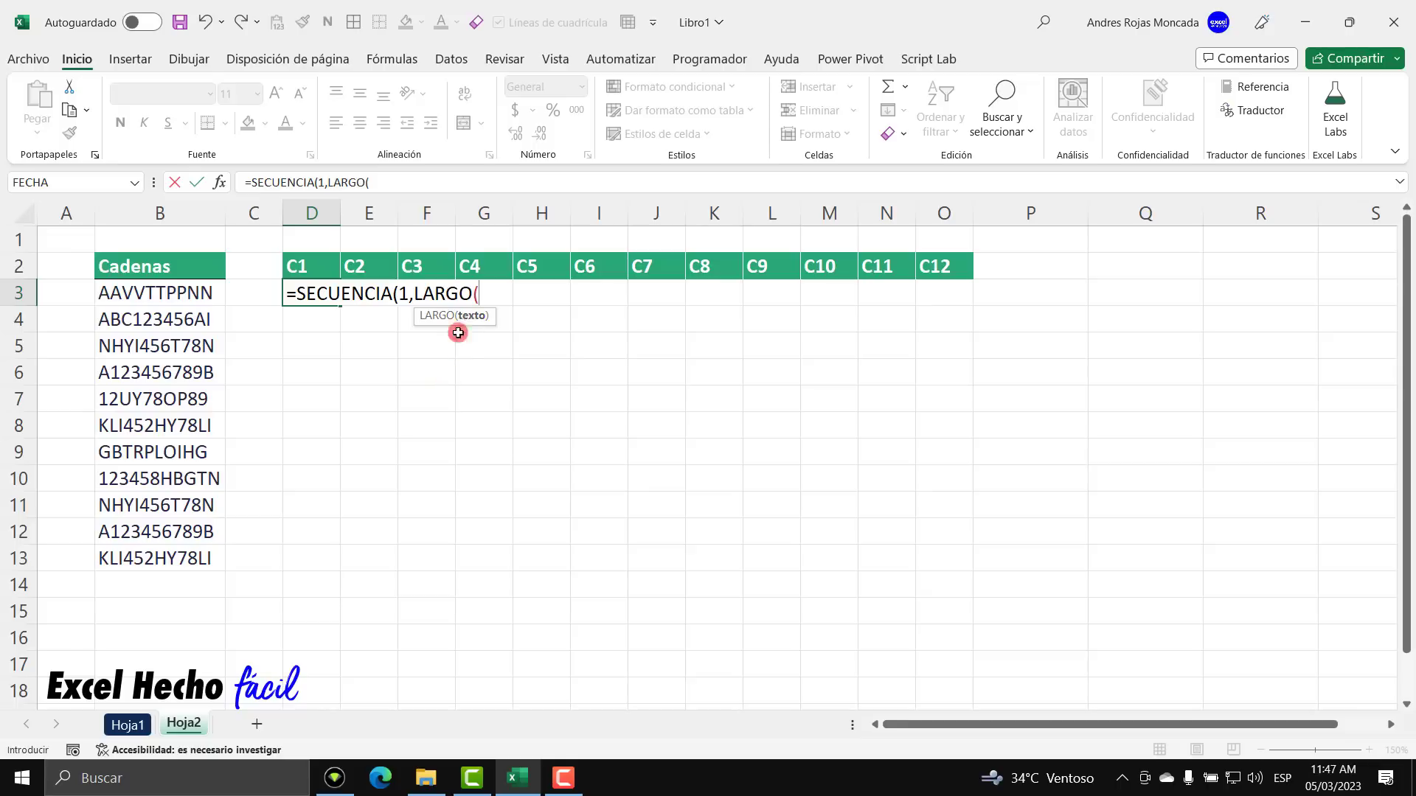
click(204, 295)
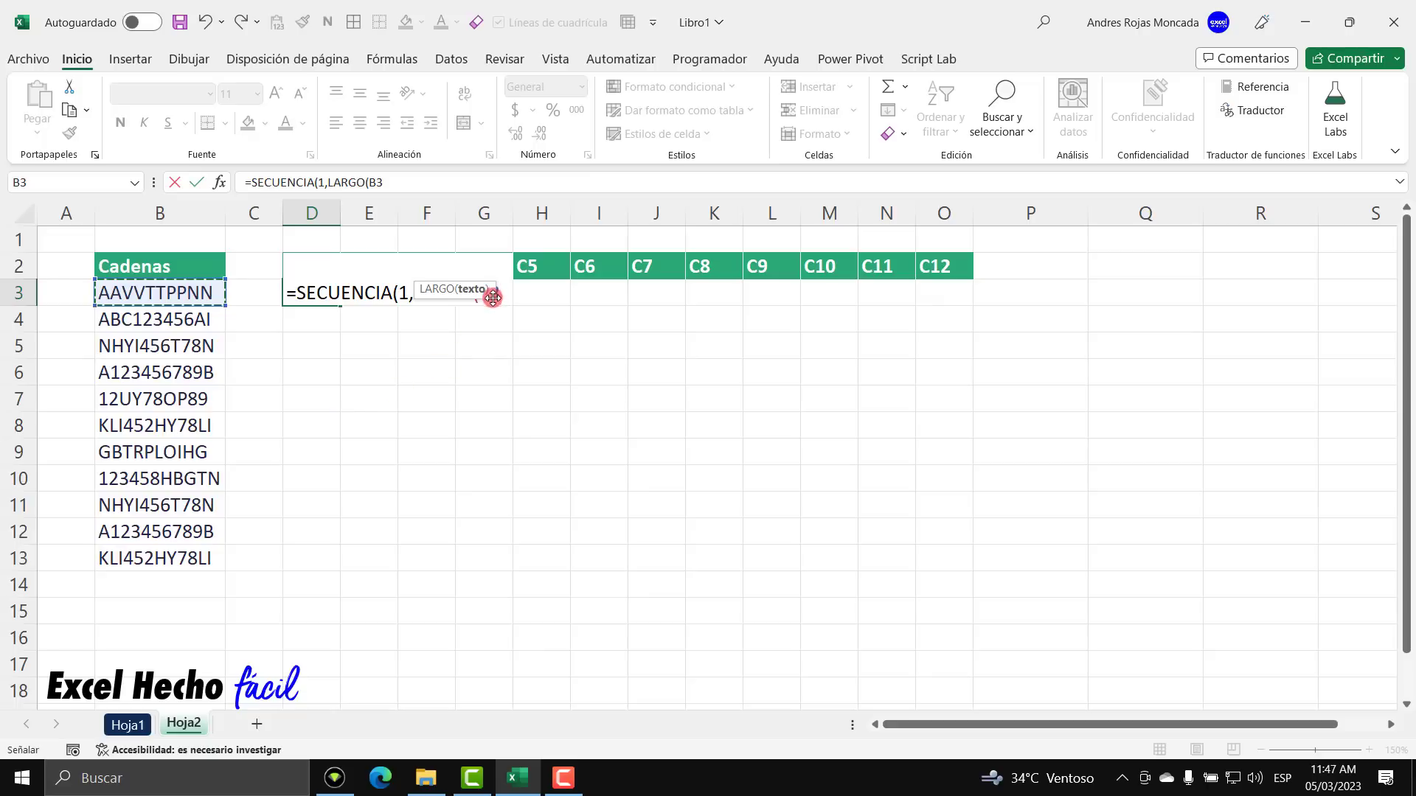
drag(490, 293, 496, 445)
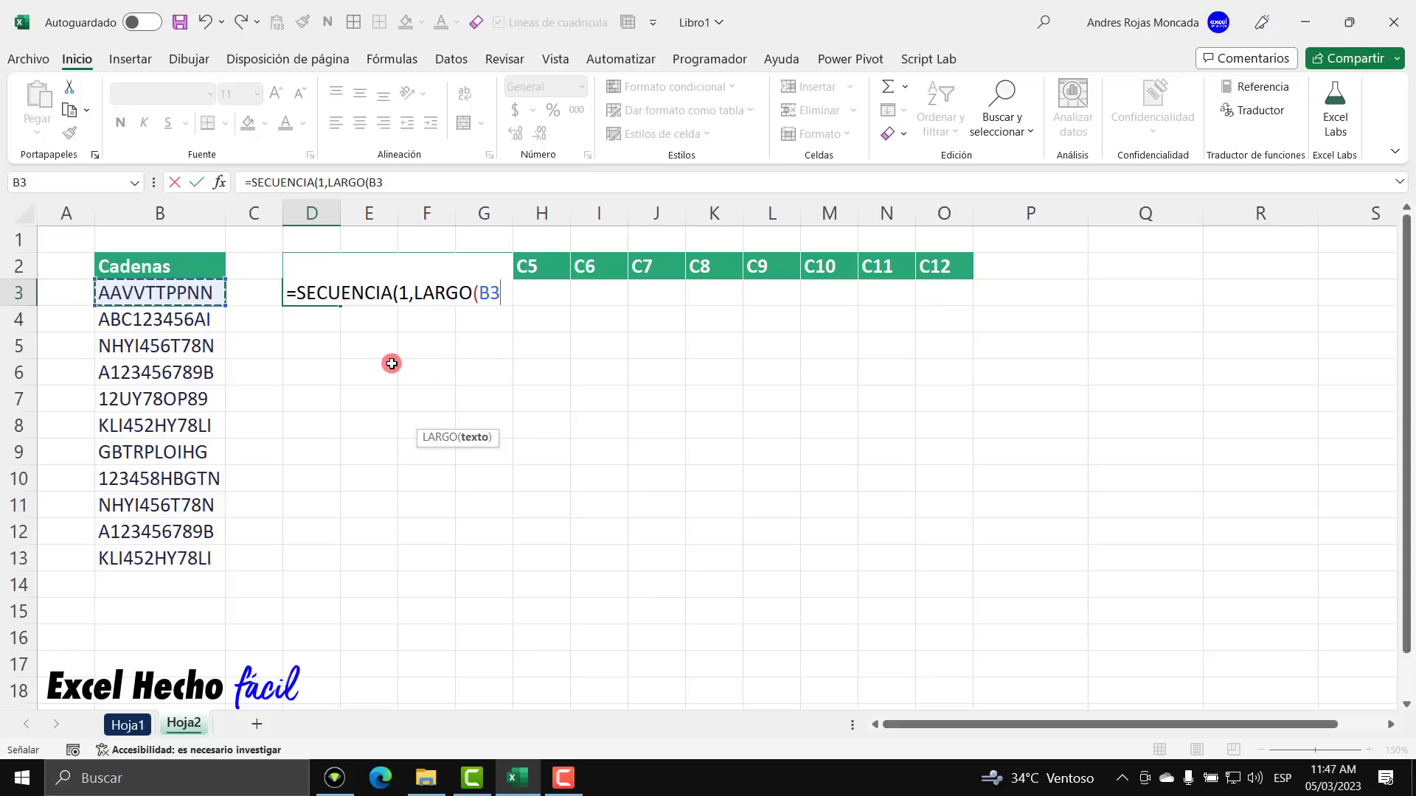
text())
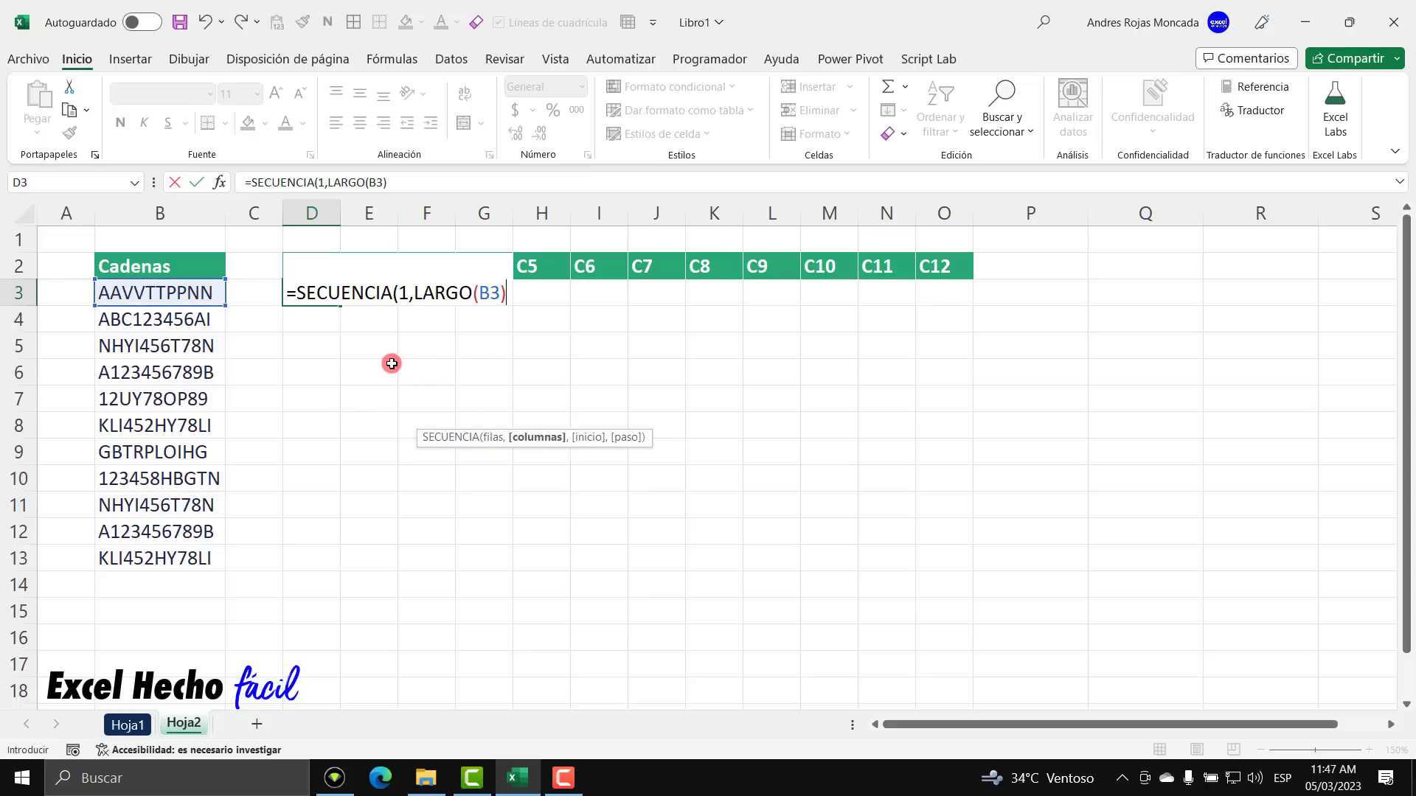
- Evaluate LARGO(B3) in place, restore its text, and complete and enter the SECUENCIA formula in D3
drag(411, 293, 564, 300)
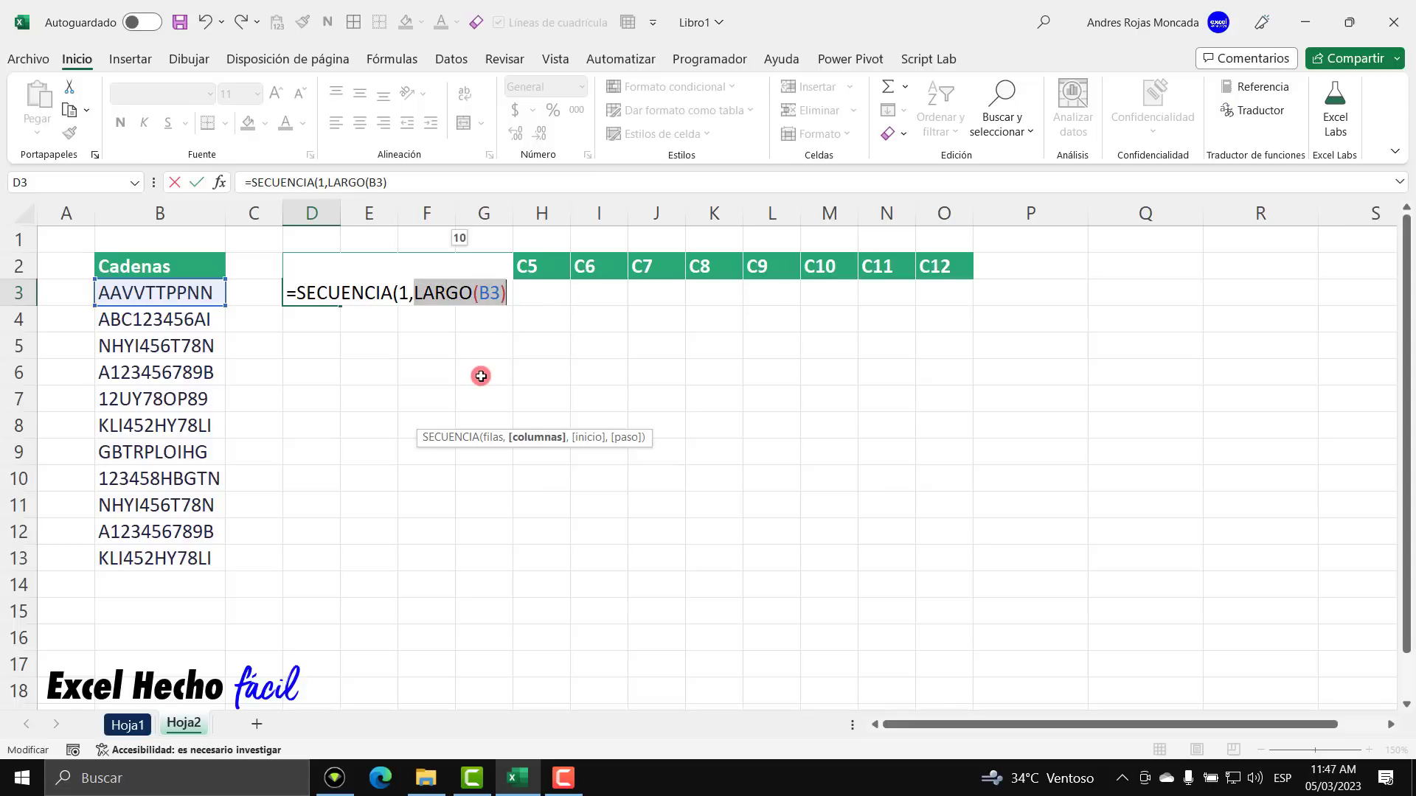
key(F9)
key(ctrl+z)
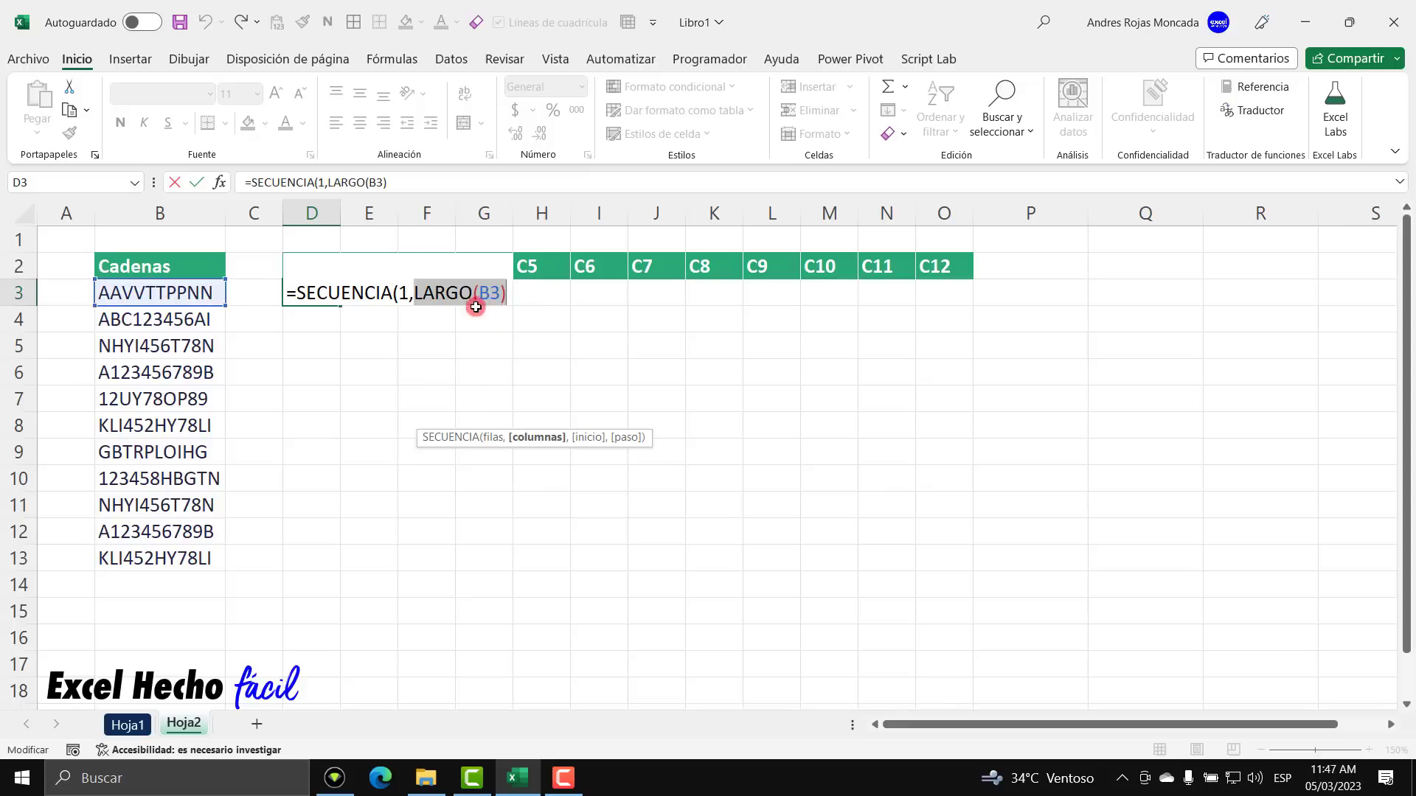
click(506, 294)
text())
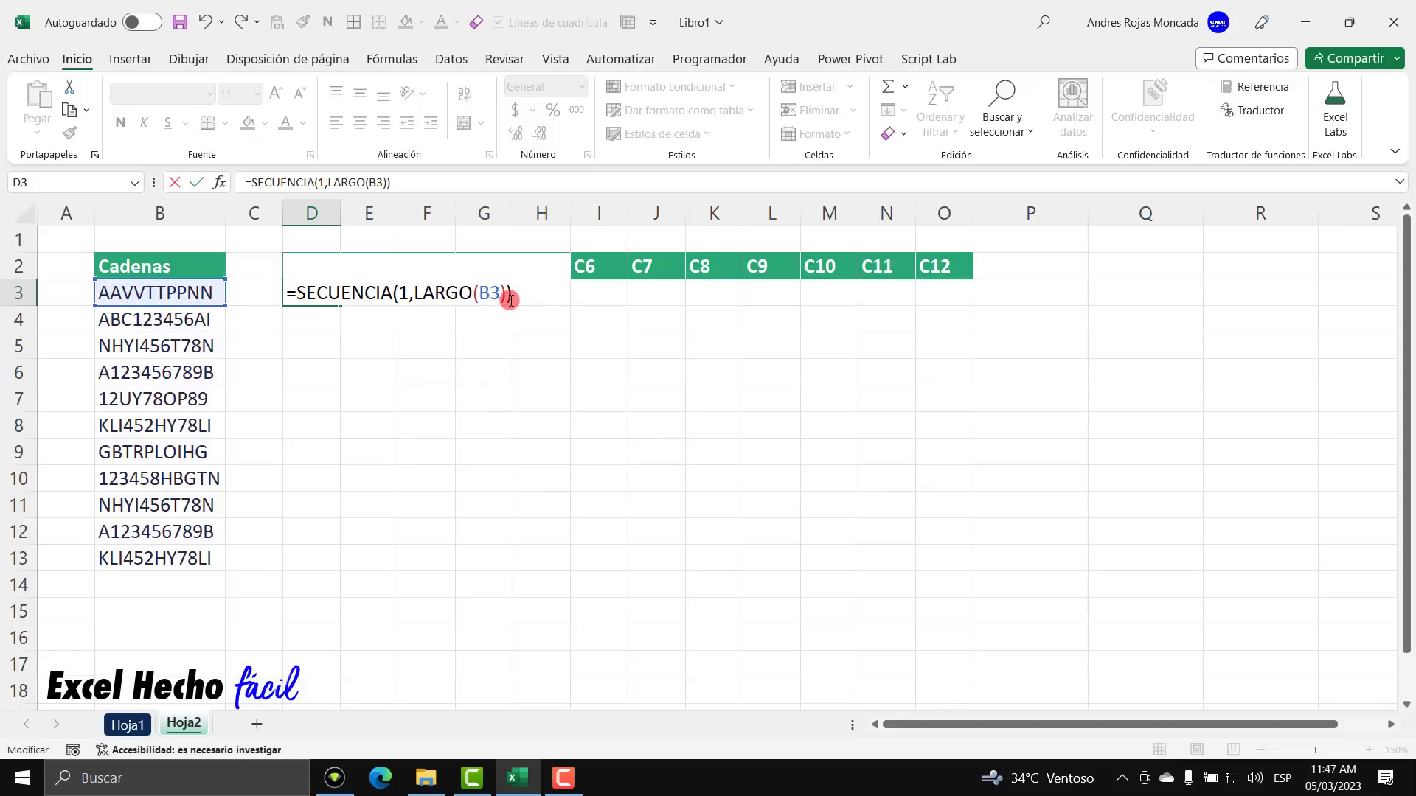
key(Return)
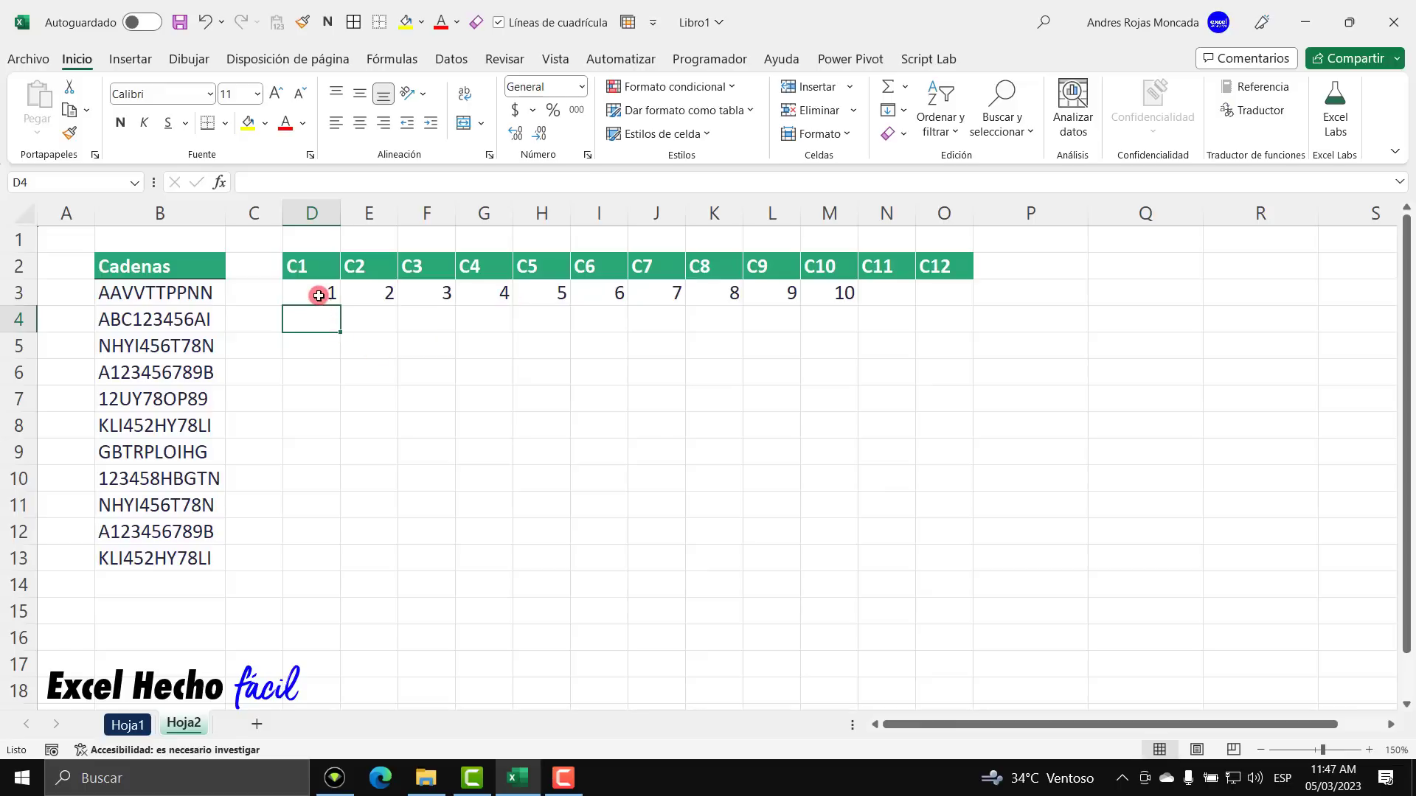
- Wrap the SECUENCIA expression in D3 in the EXTRAE function with B3 as its text argument
drag(325, 293, 815, 290)
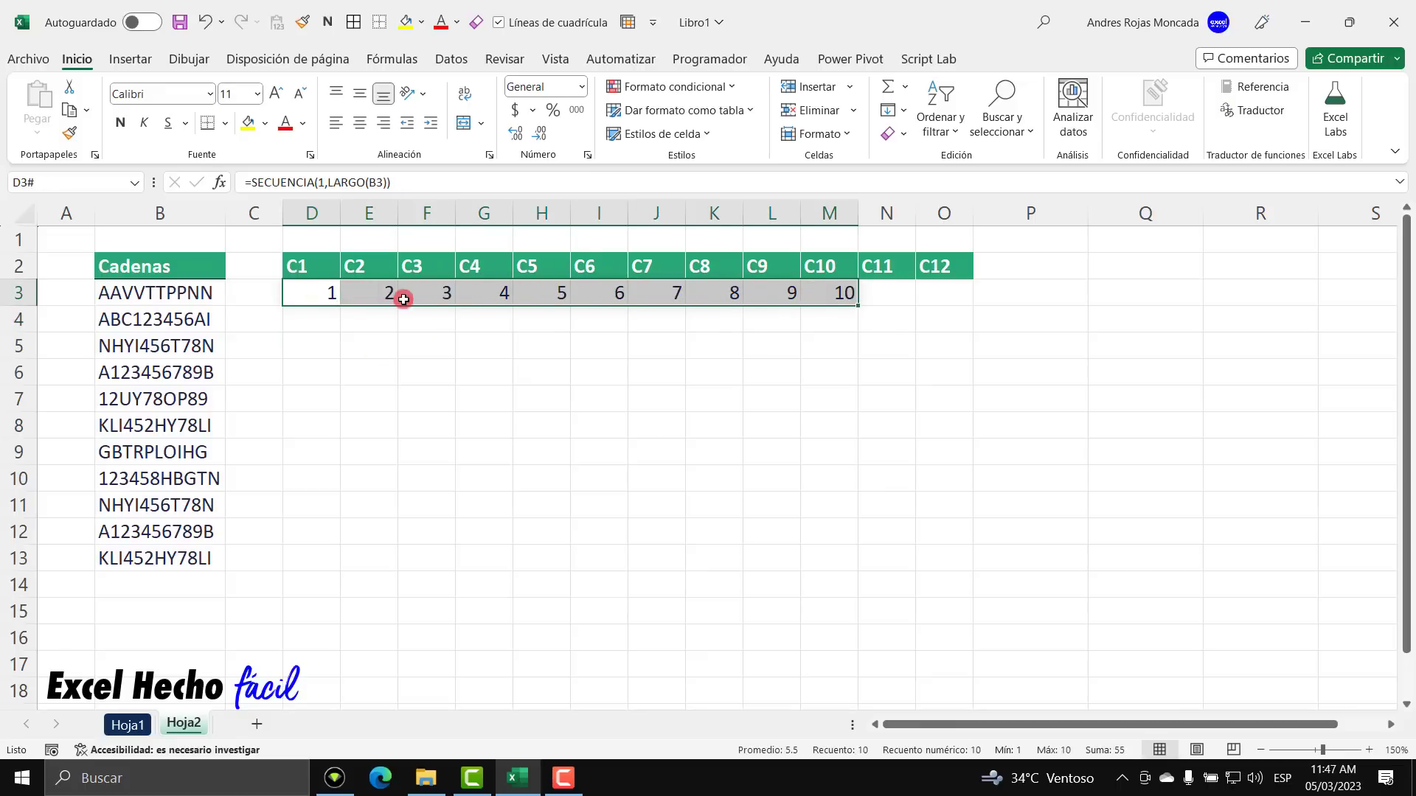
click(318, 297)
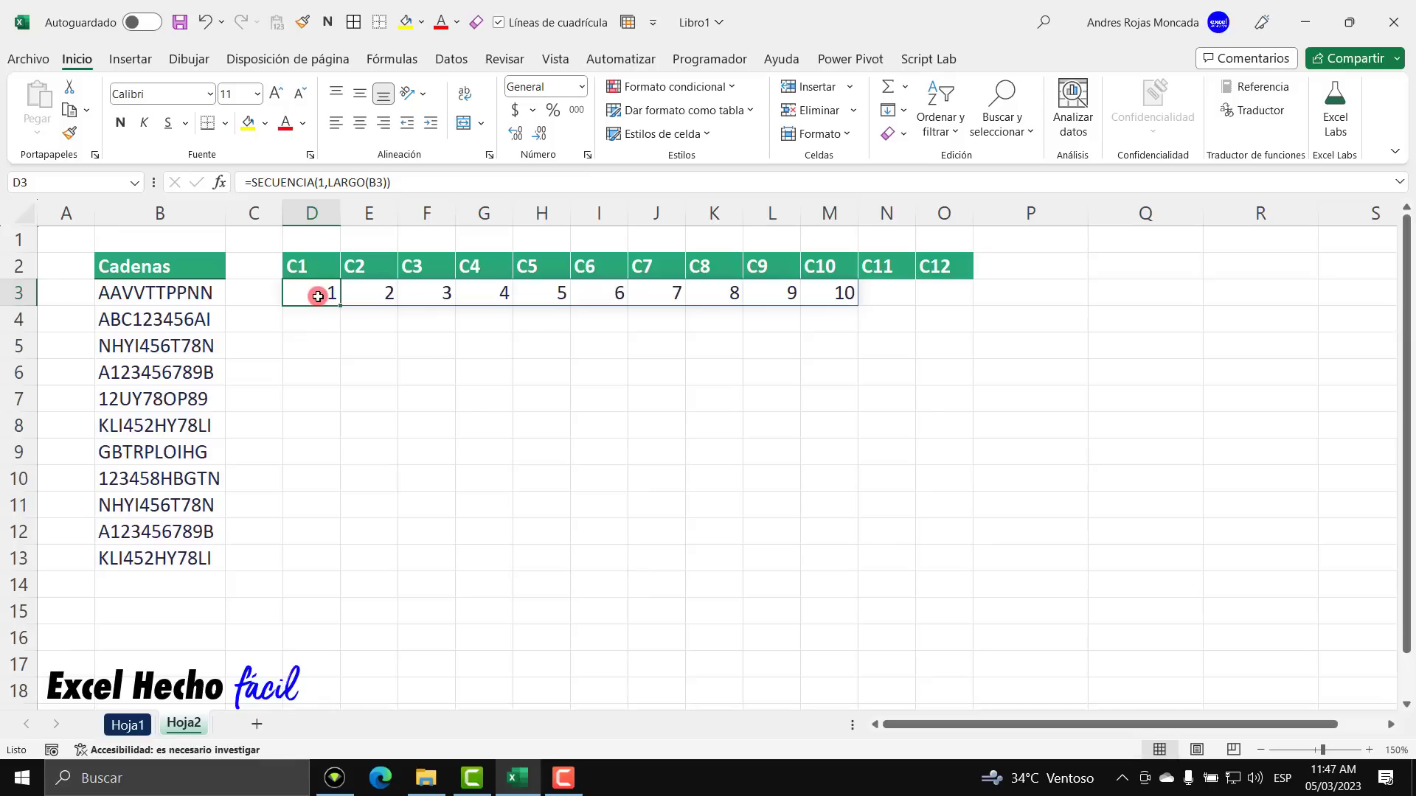
double_click(318, 297)
click(295, 292)
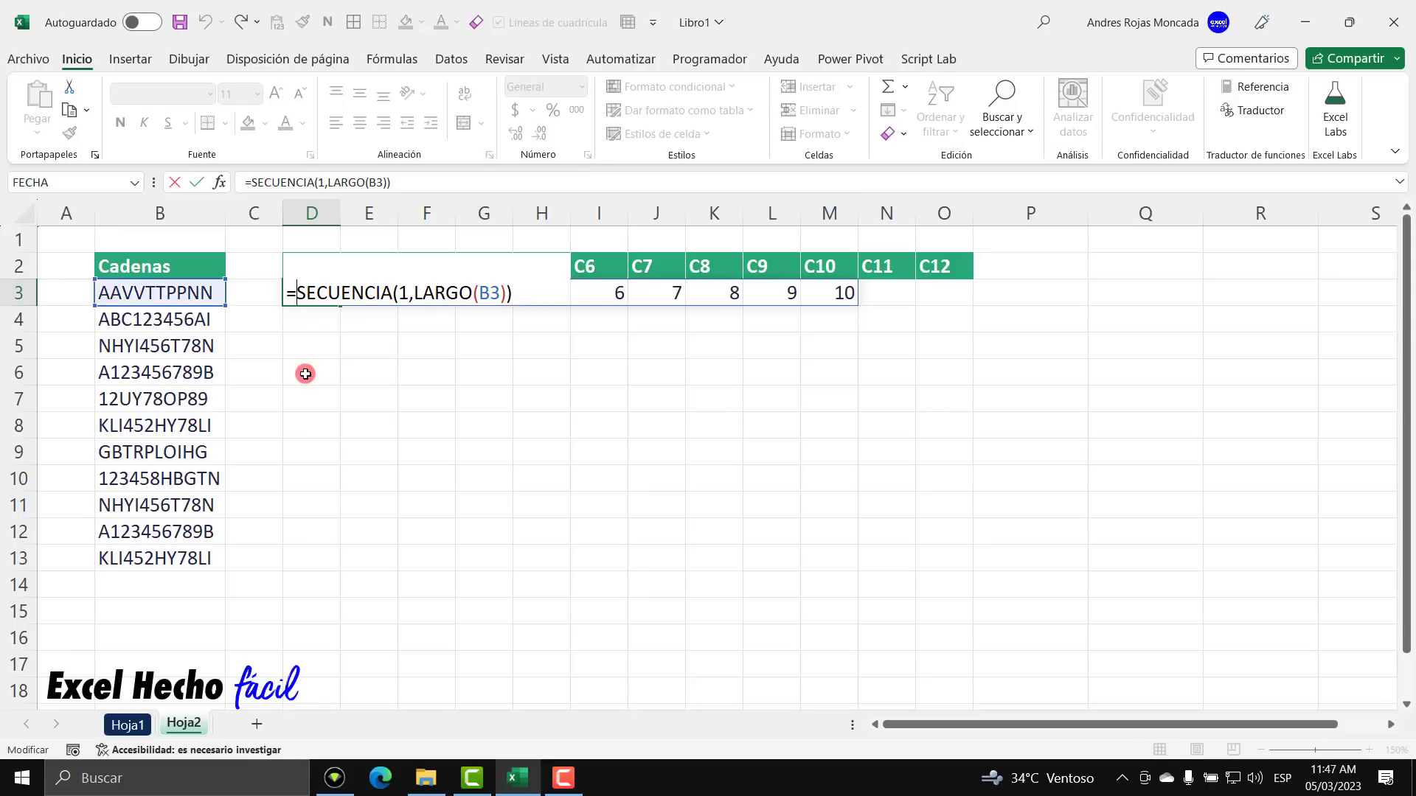
text(extr)
key(Tab)
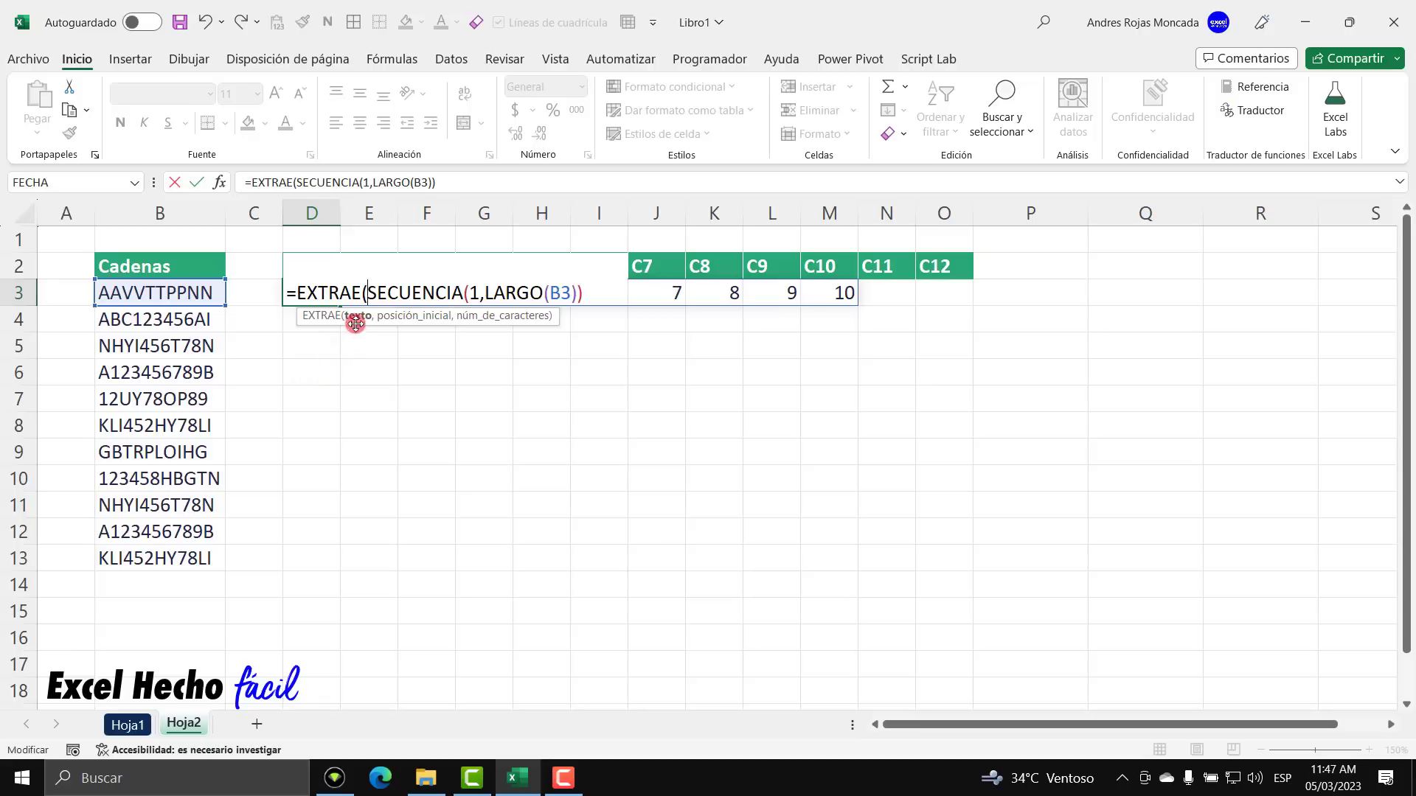
click(213, 294)
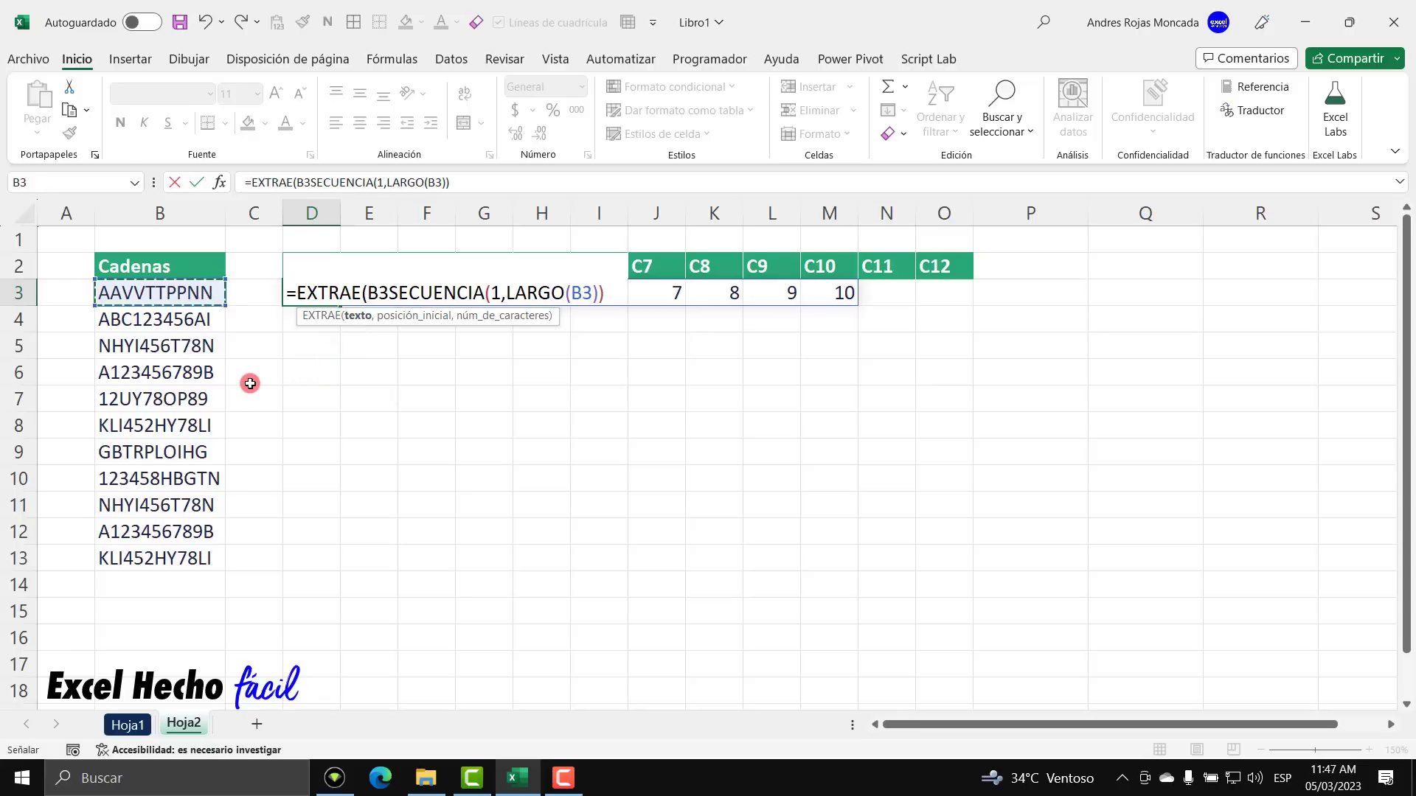
text(,)
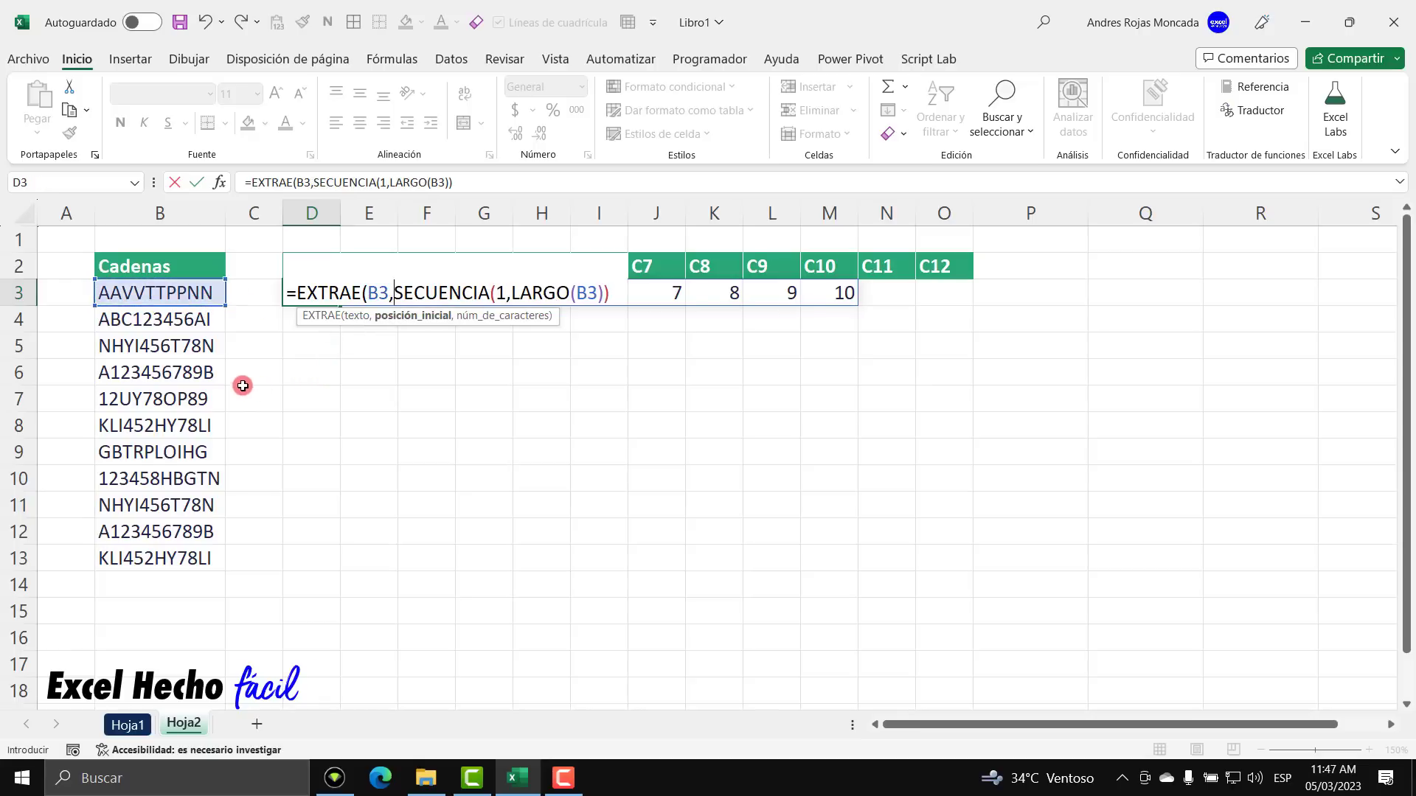
- Preview the SECUENCIA argument, complete EXTRAE with 1 as the number of characters, and enter the formula in D3
click(417, 325)
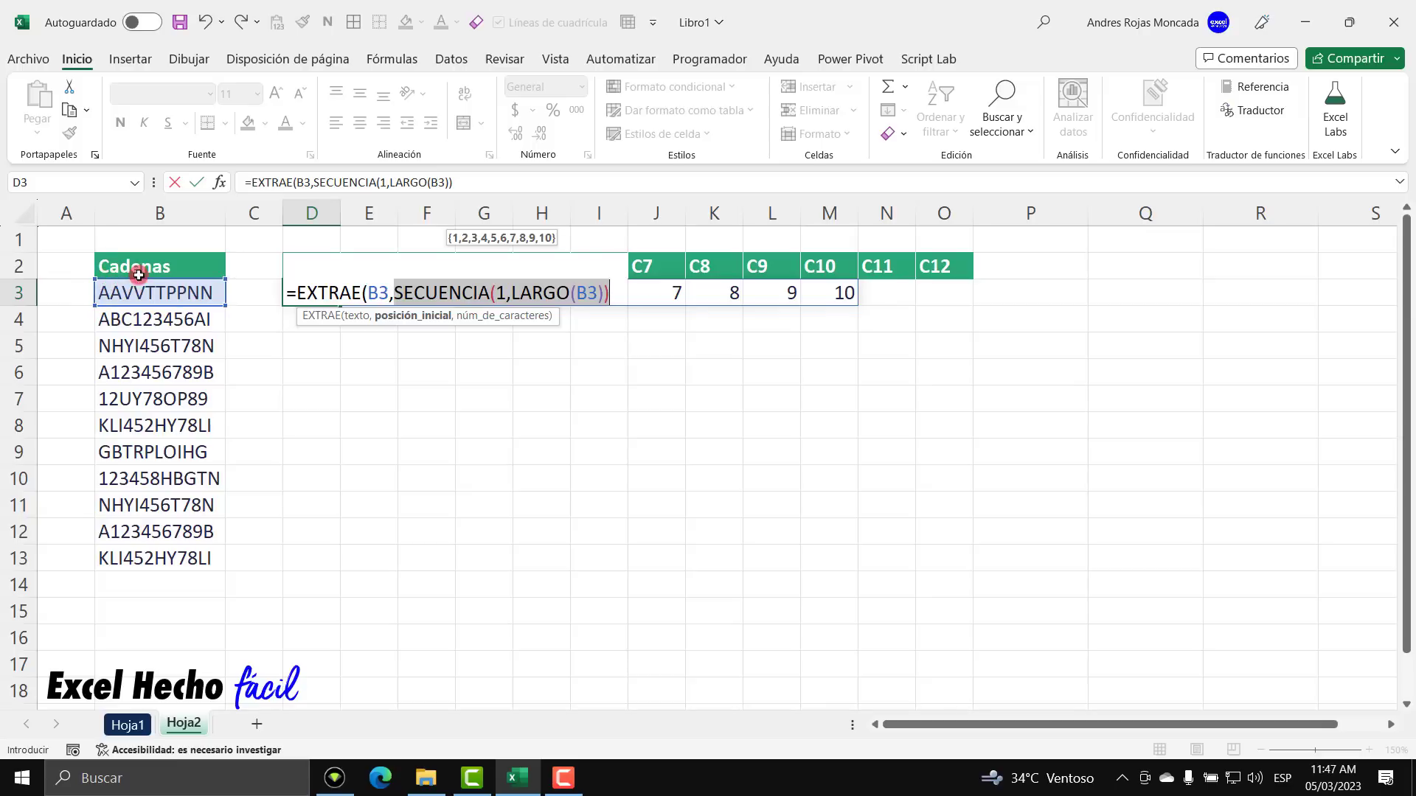
click(607, 293)
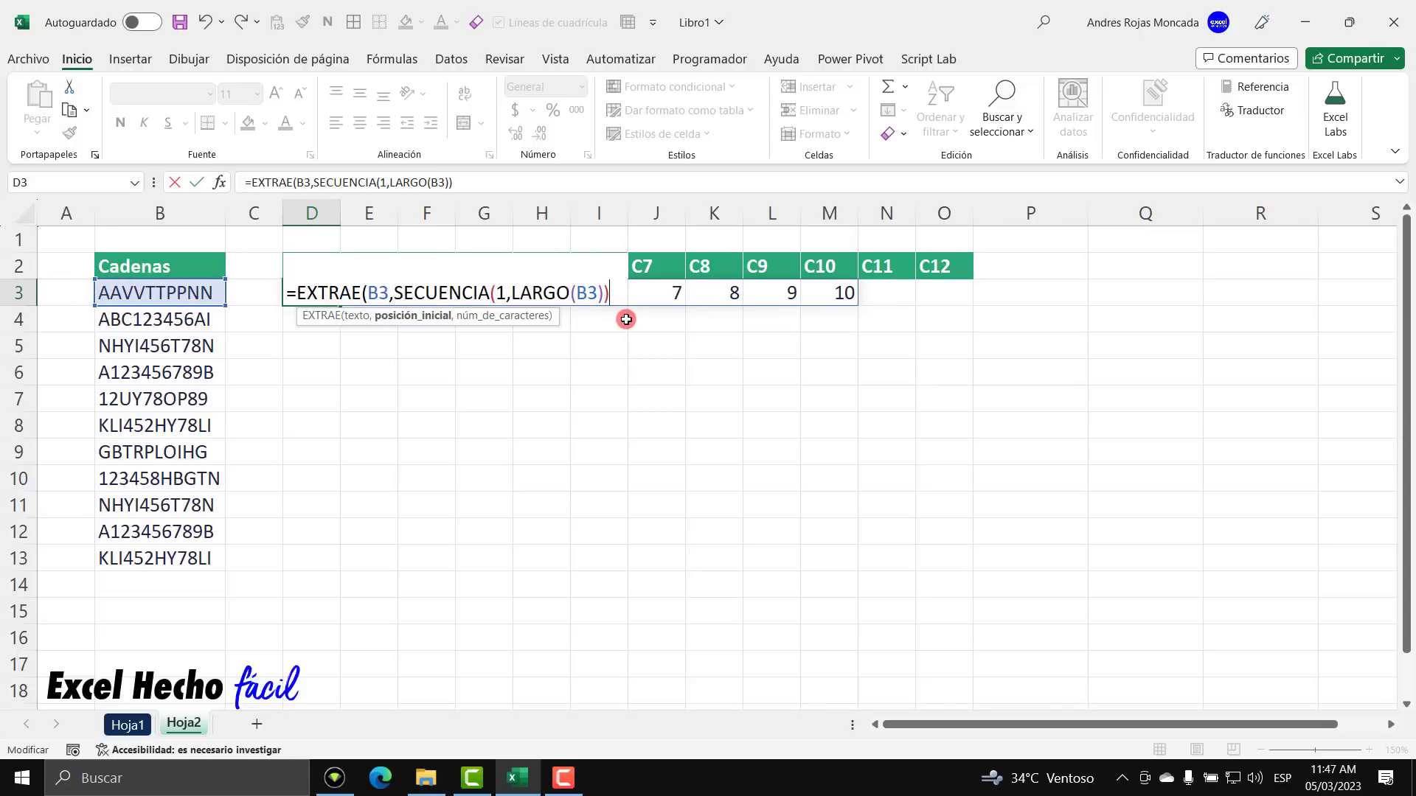
text(,1))
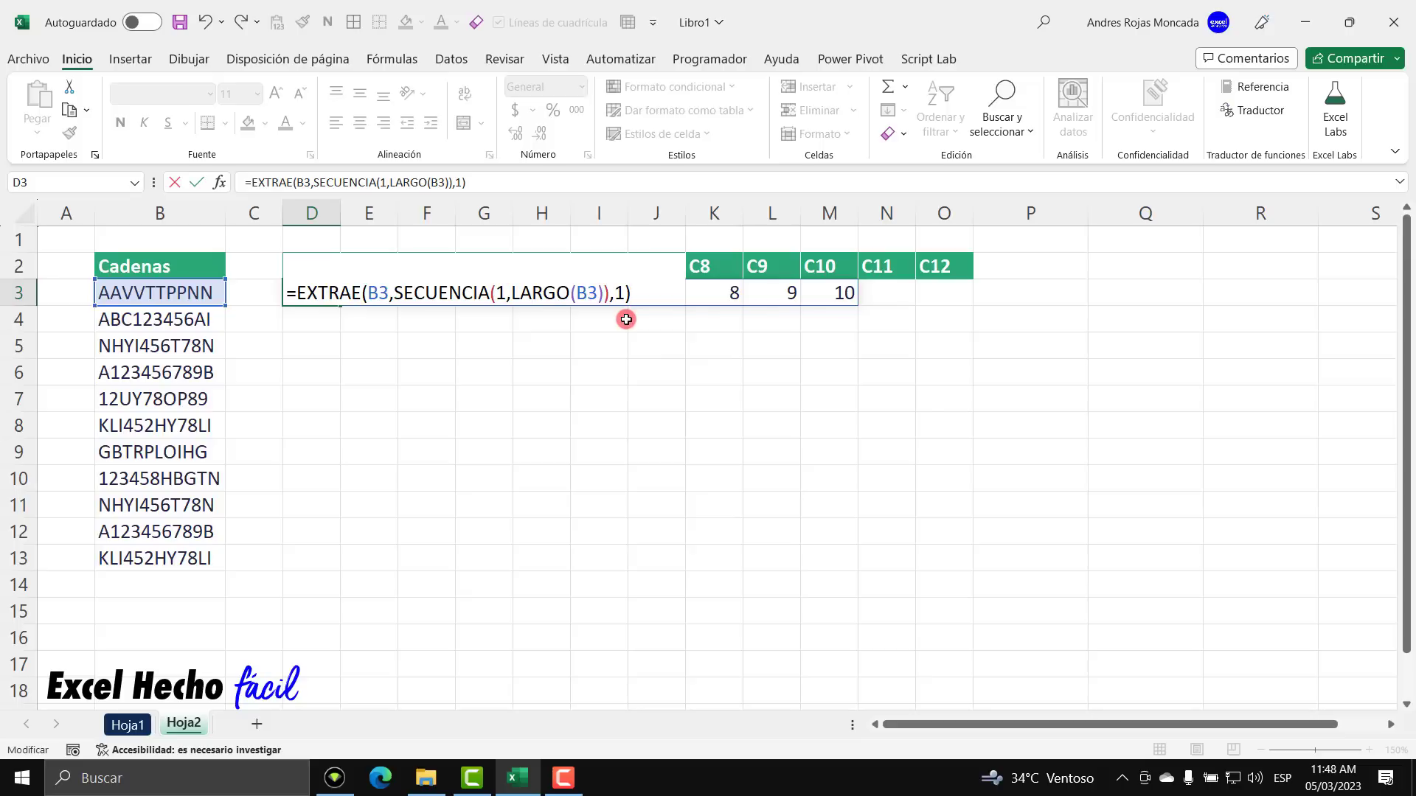
key(Return)
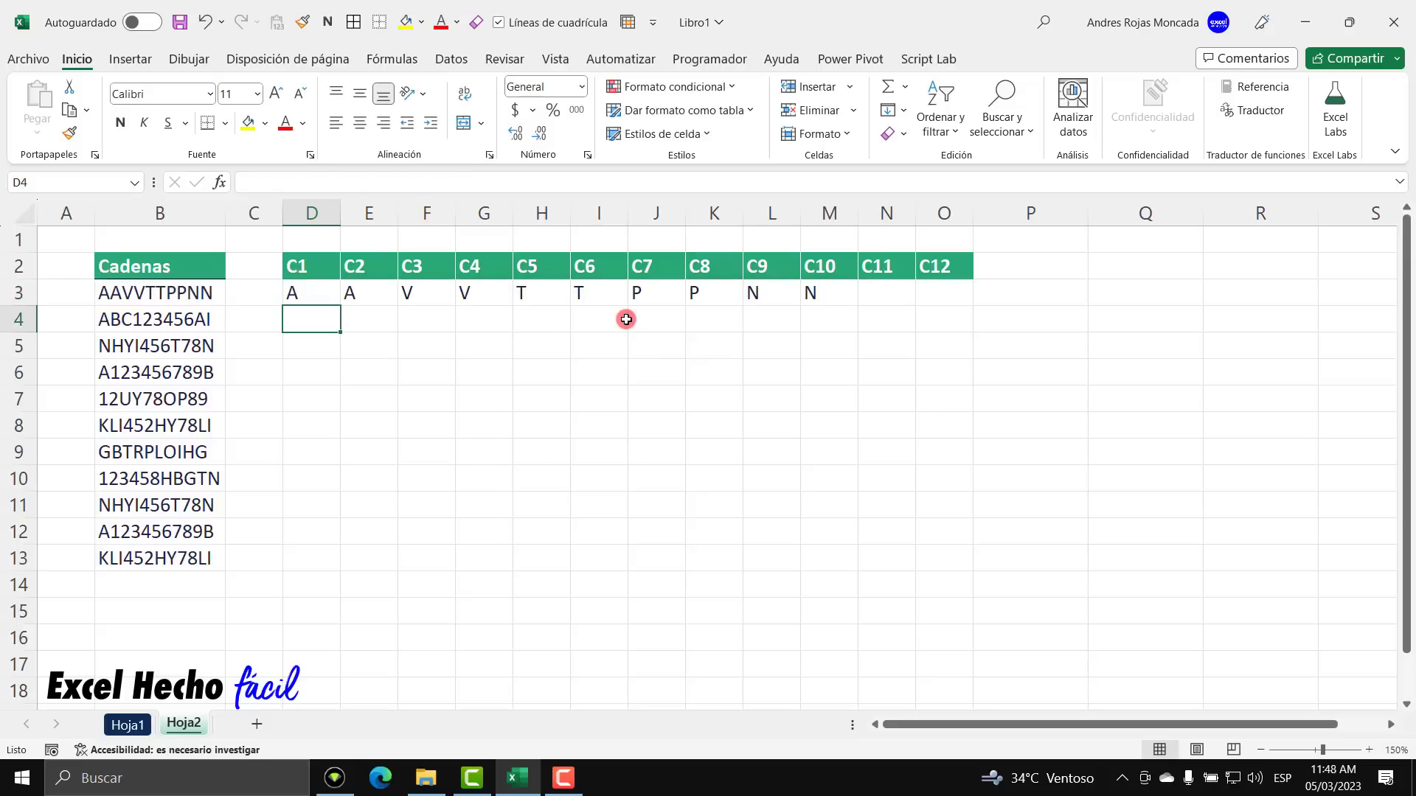
- Fill the EXTRAE and SECUENCIA formula from D3 down to D13
drag(306, 293, 803, 294)
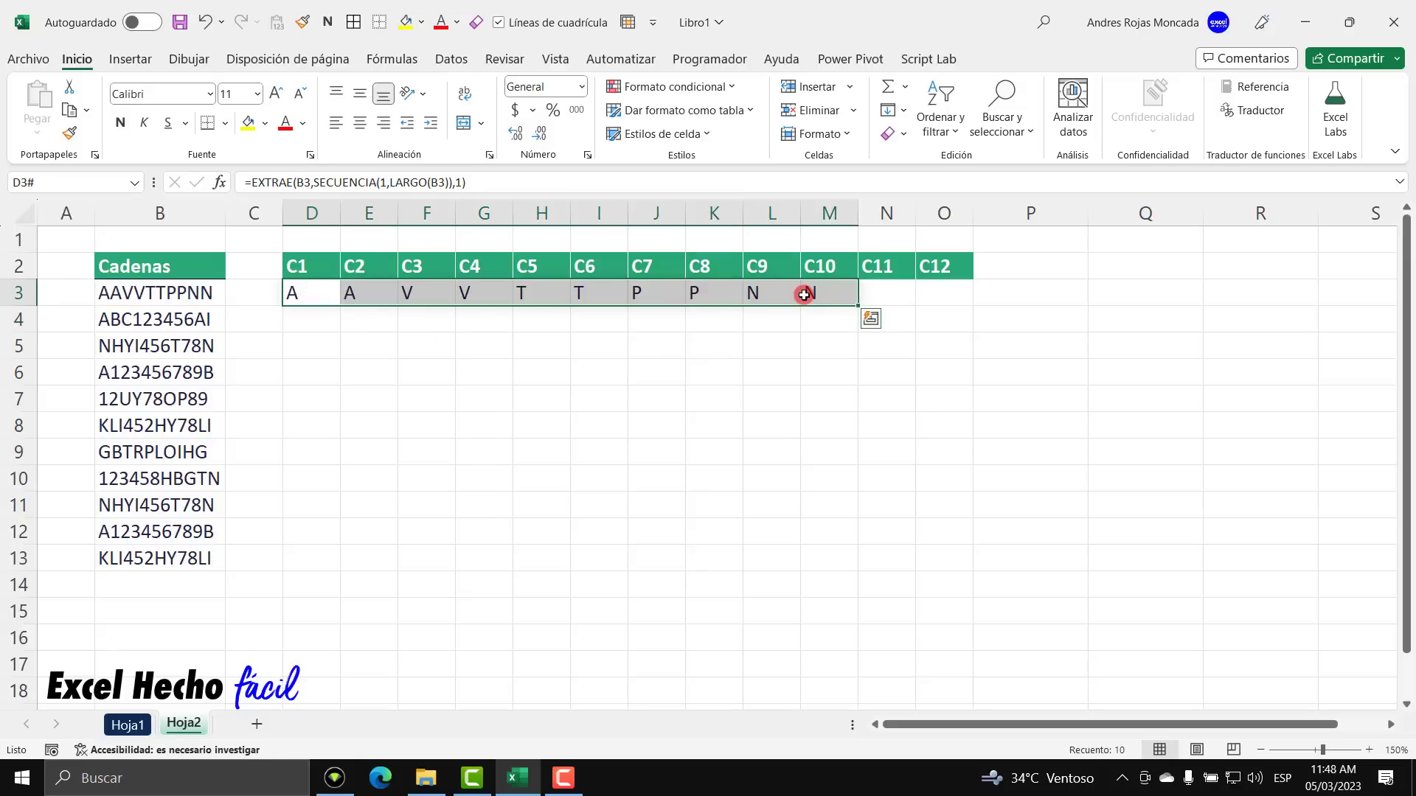
click(309, 292)
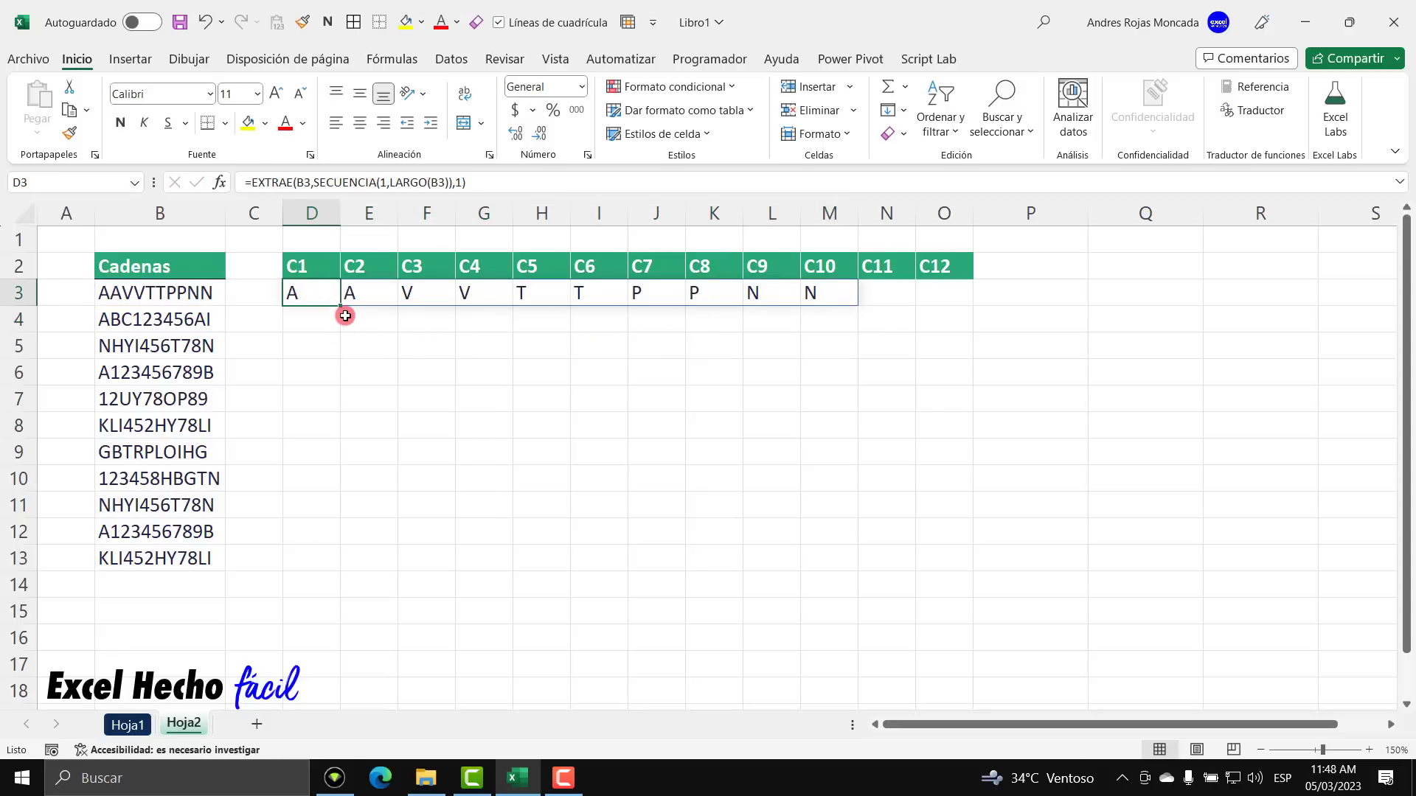
drag(340, 305, 354, 571)
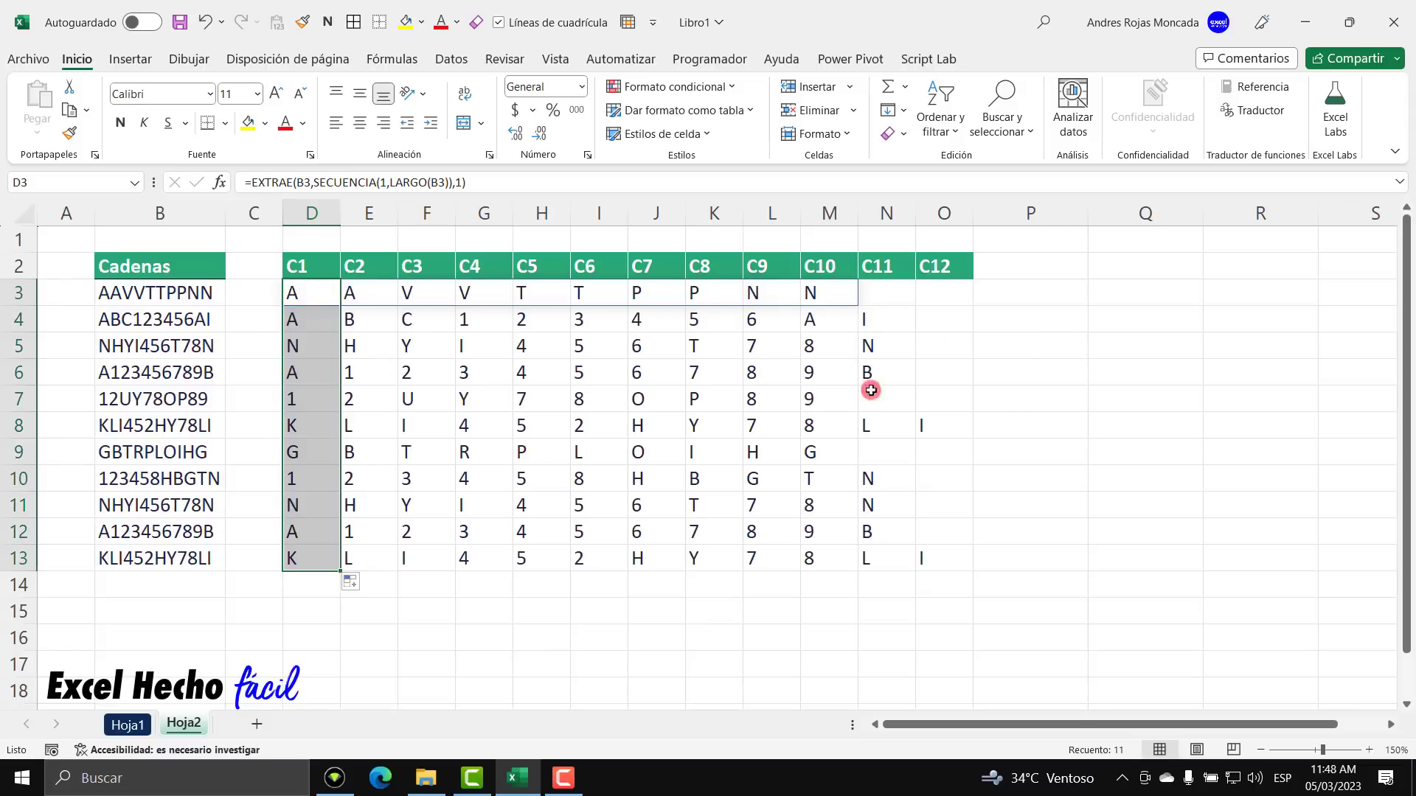
click(168, 615)
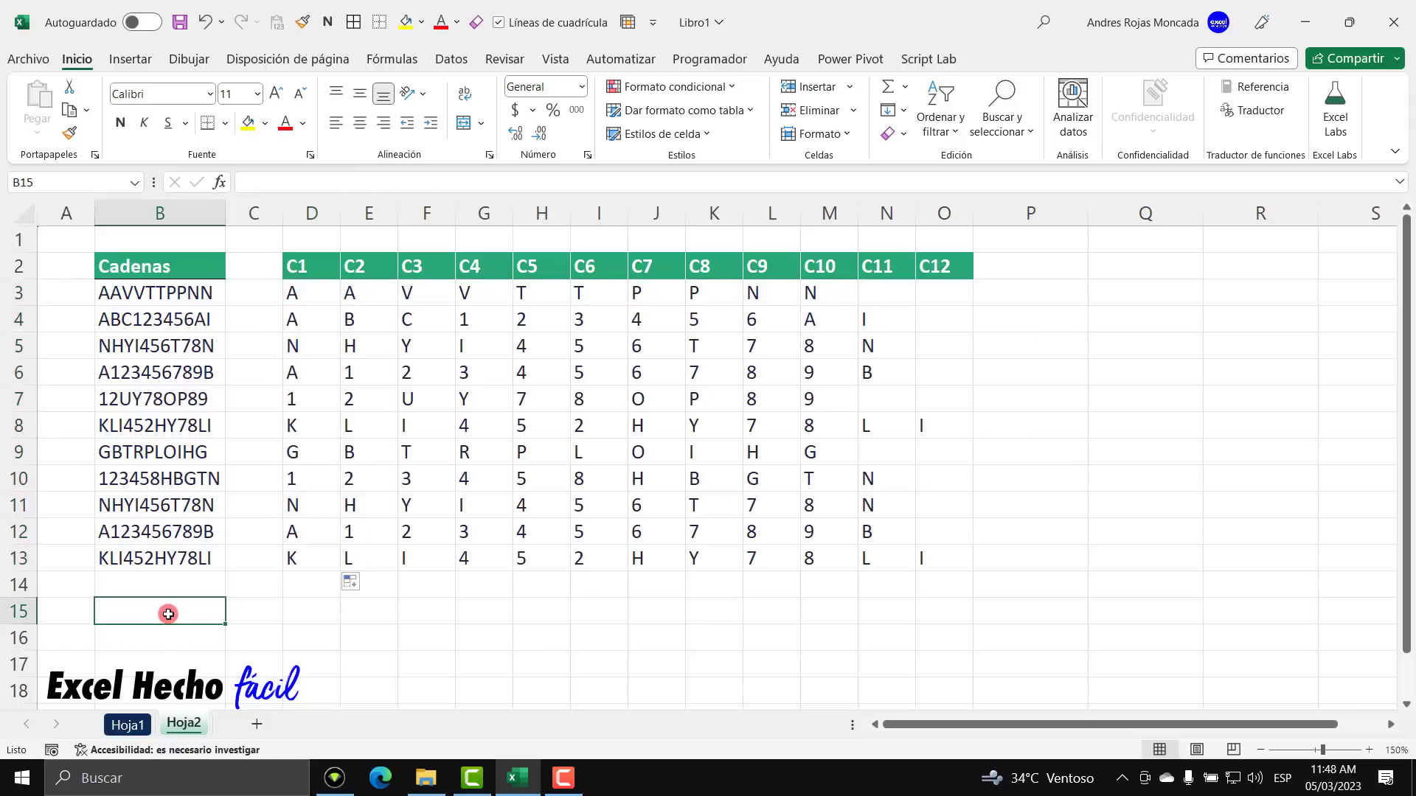
click(305, 321)
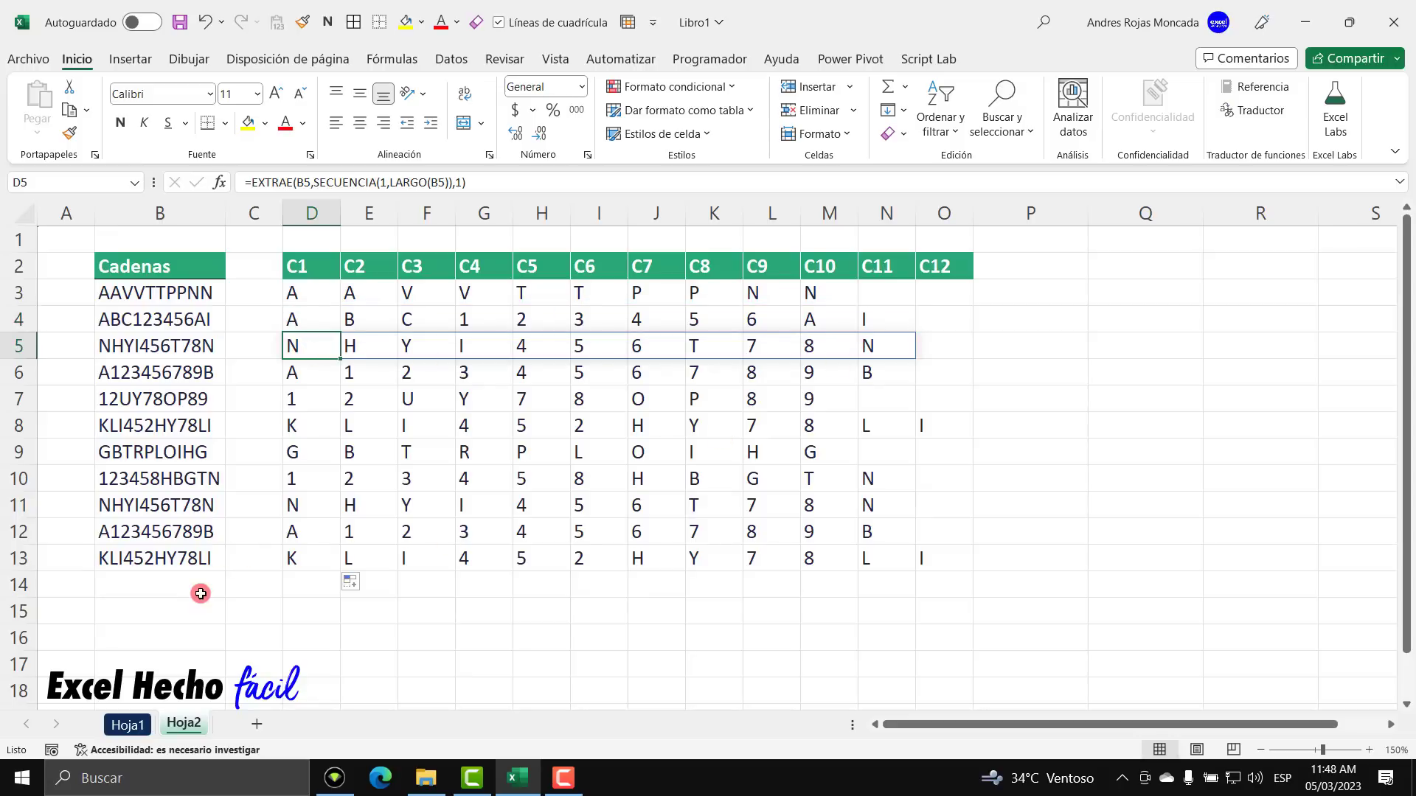
click(190, 614)
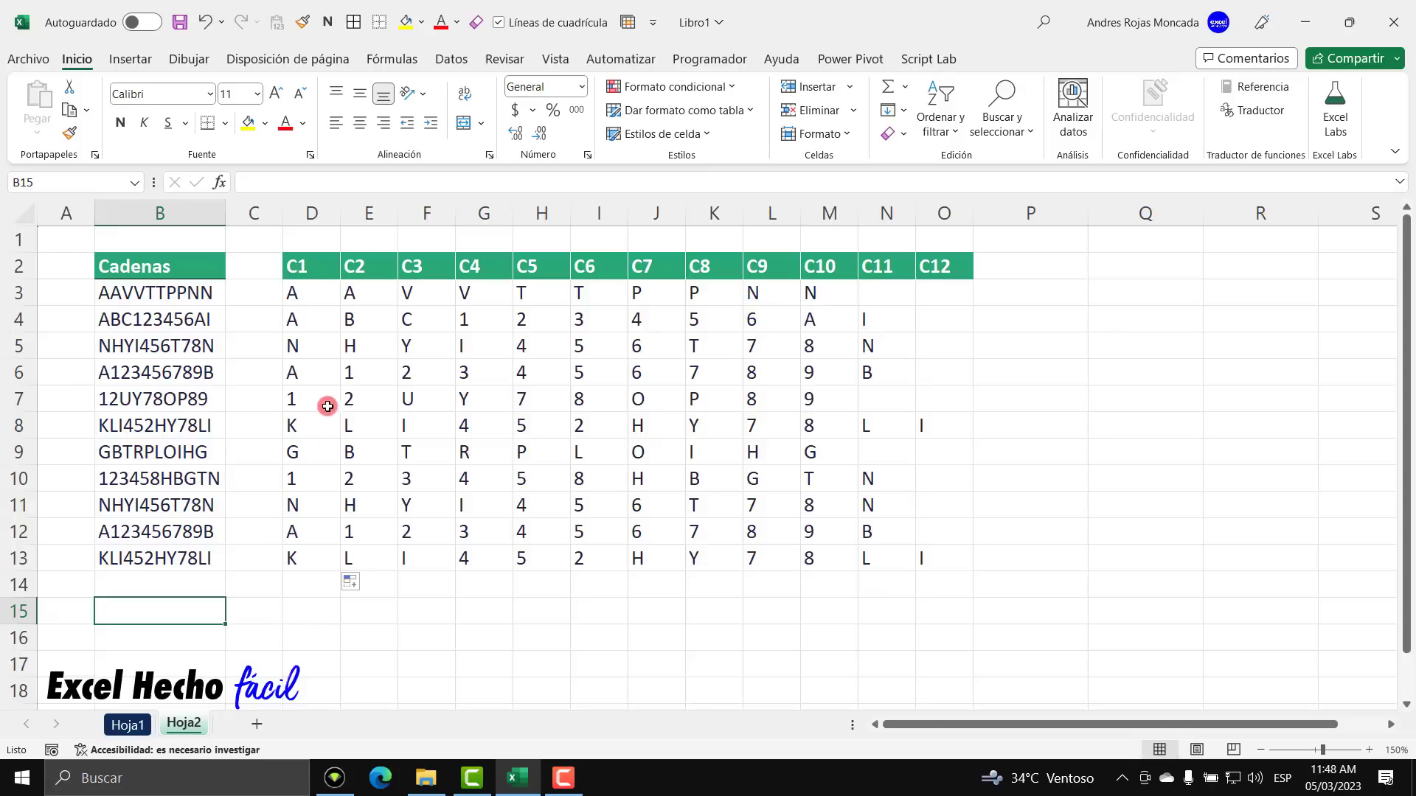
click(317, 299)
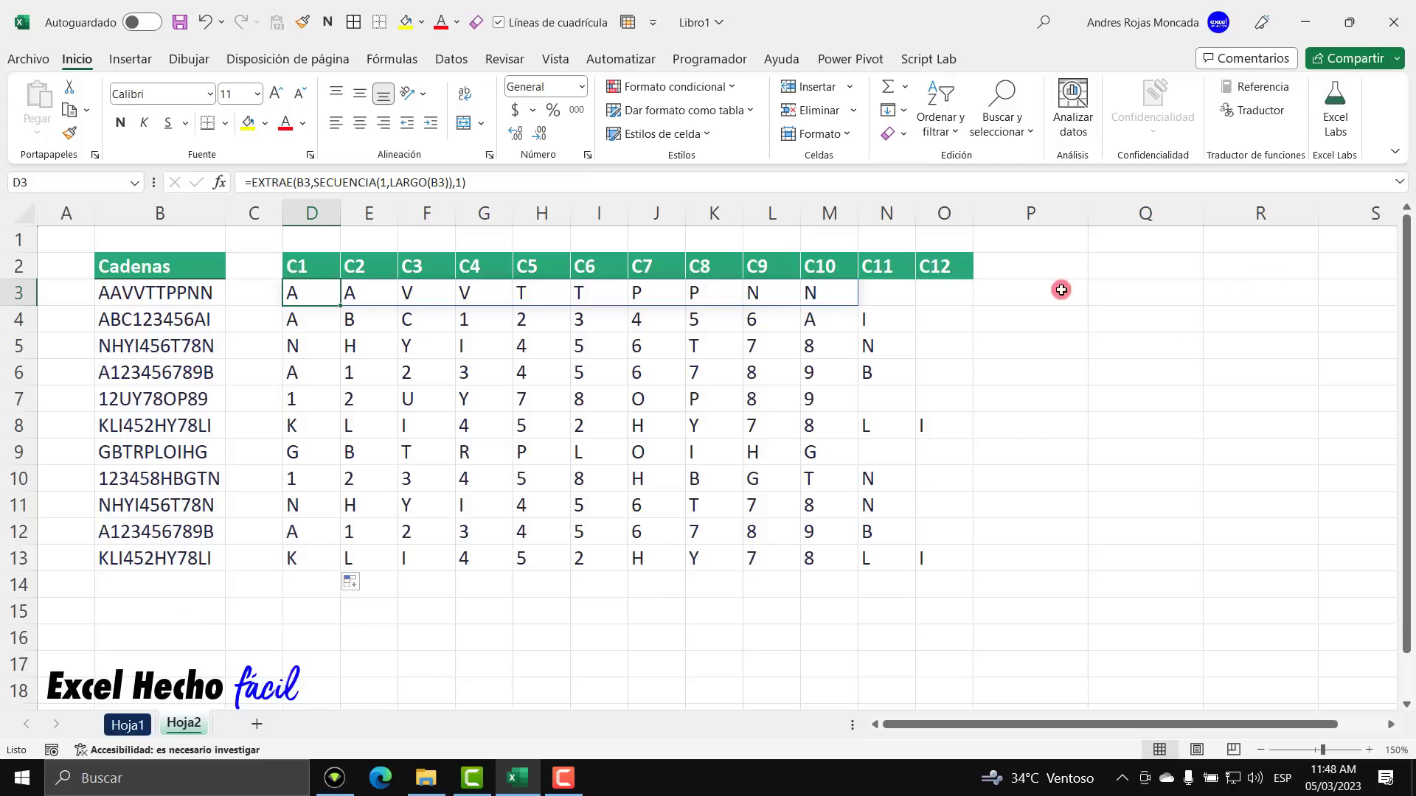
click(1126, 269)
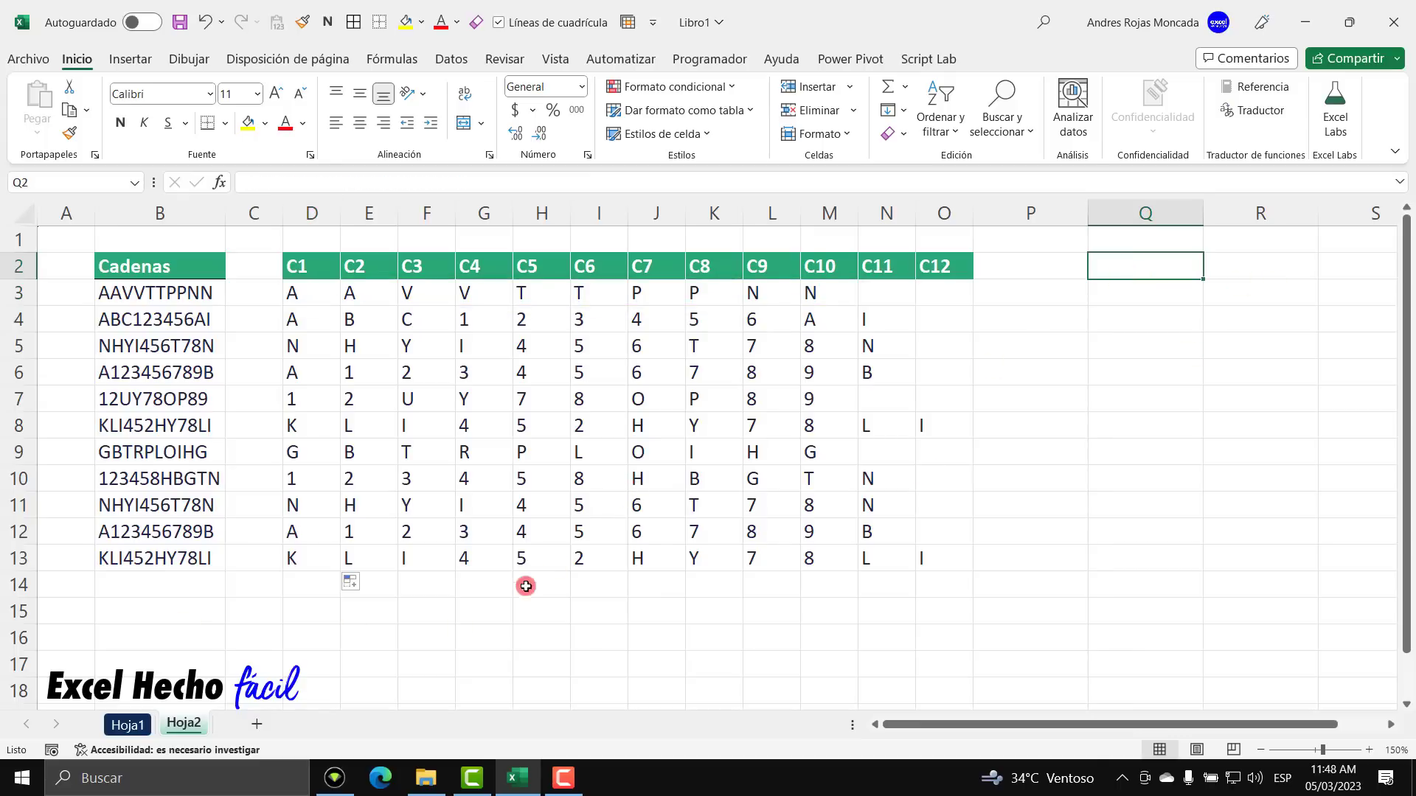
- Duplicate the Hoja2 sheet after itself and rename the copy as Hoja3
drag(189, 727, 247, 724)
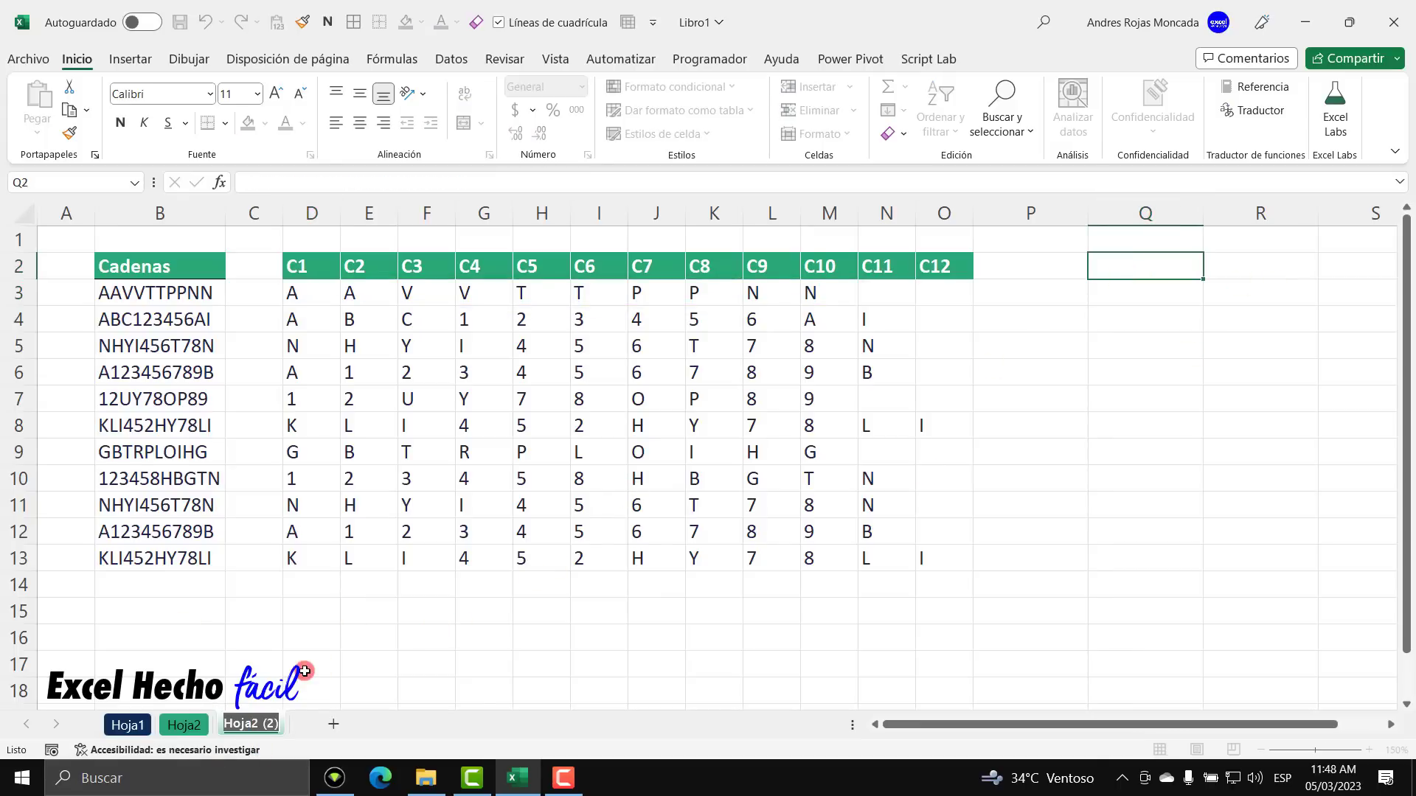
key(End)
key(BackSpace)
key(BackSpace)
key(BackSpace)
key(BackSpace)
key(BackSpace)
key(BackSpace)
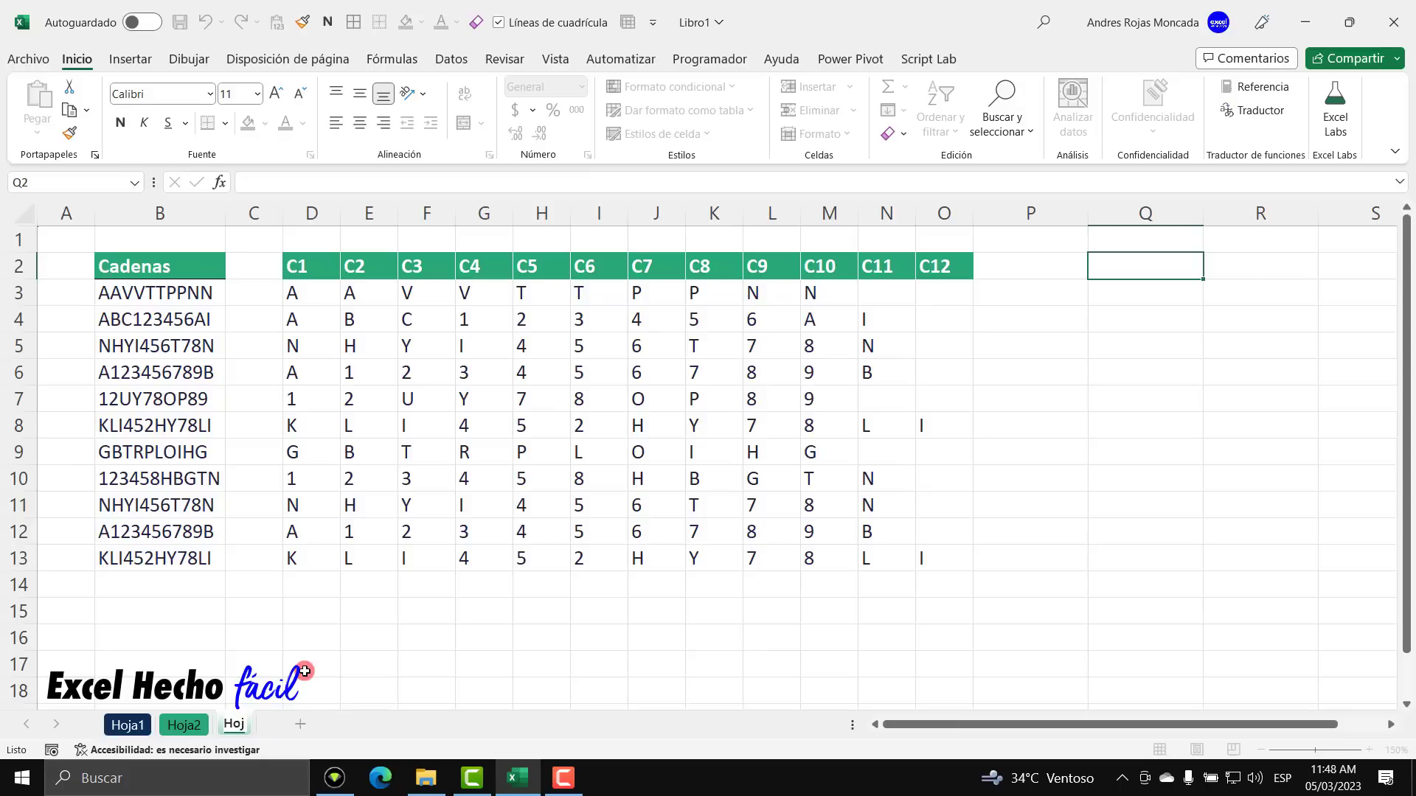
text(a3)
key(Return)
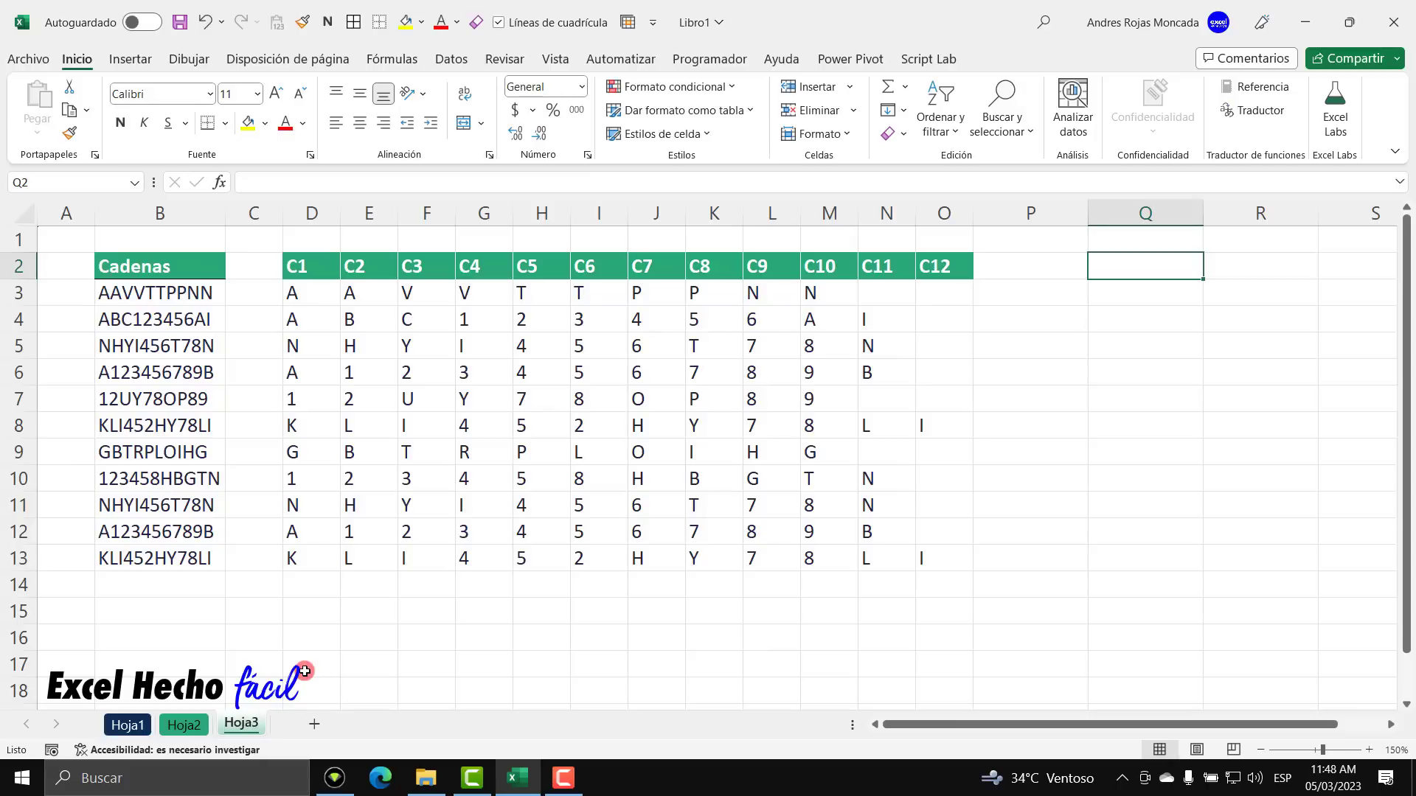
- Clear the formulas from D3:D13 on Hoja3 and select D3
drag(310, 284, 326, 564)
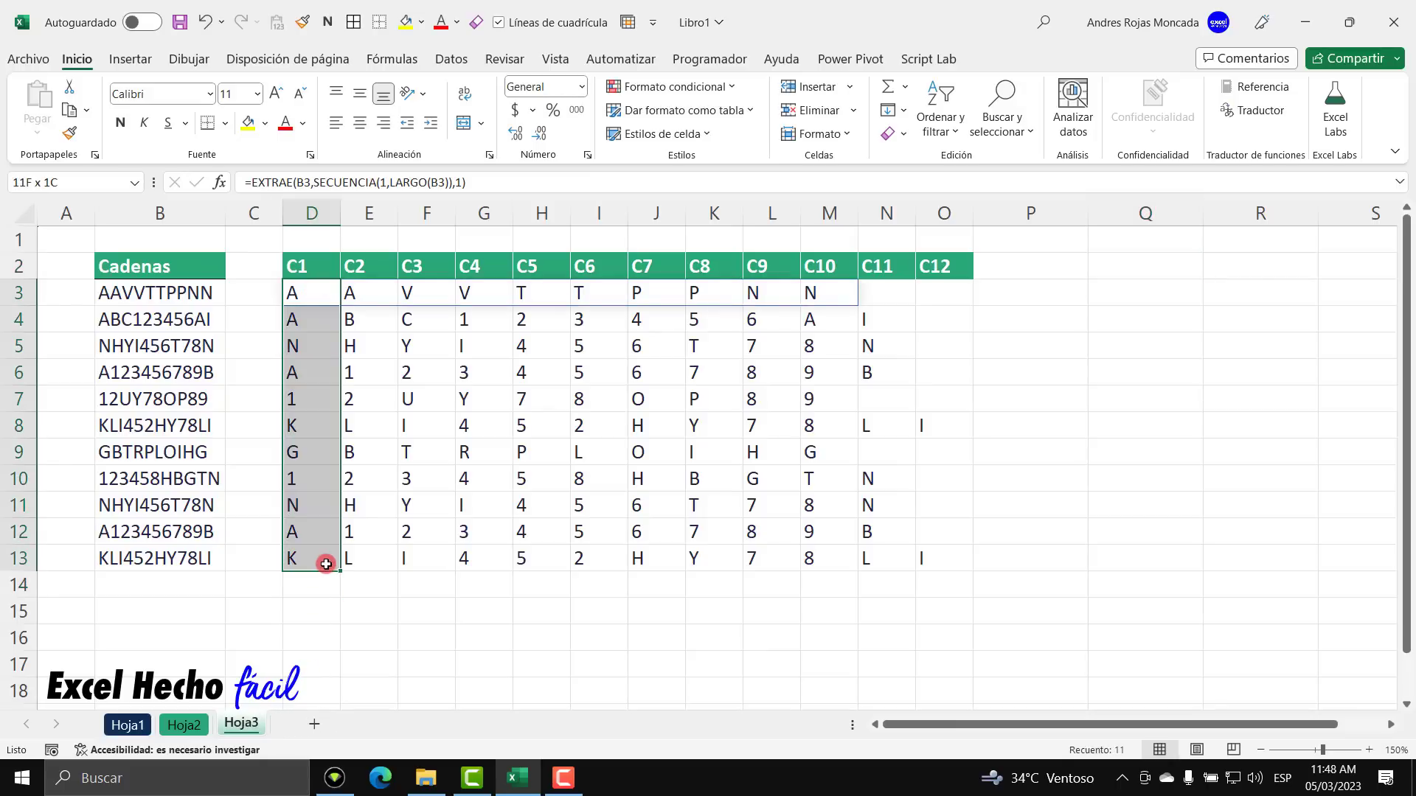
key(Delete)
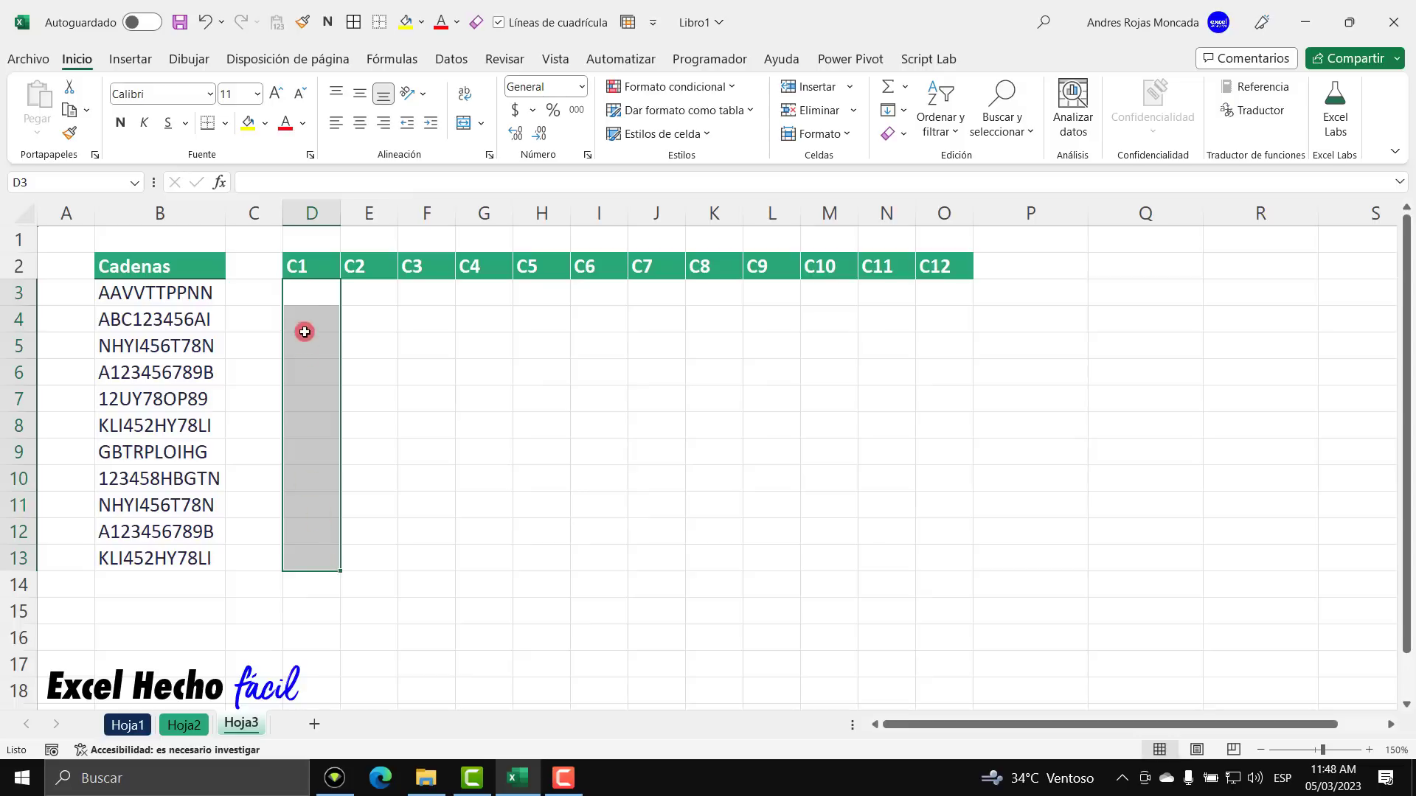
click(308, 294)
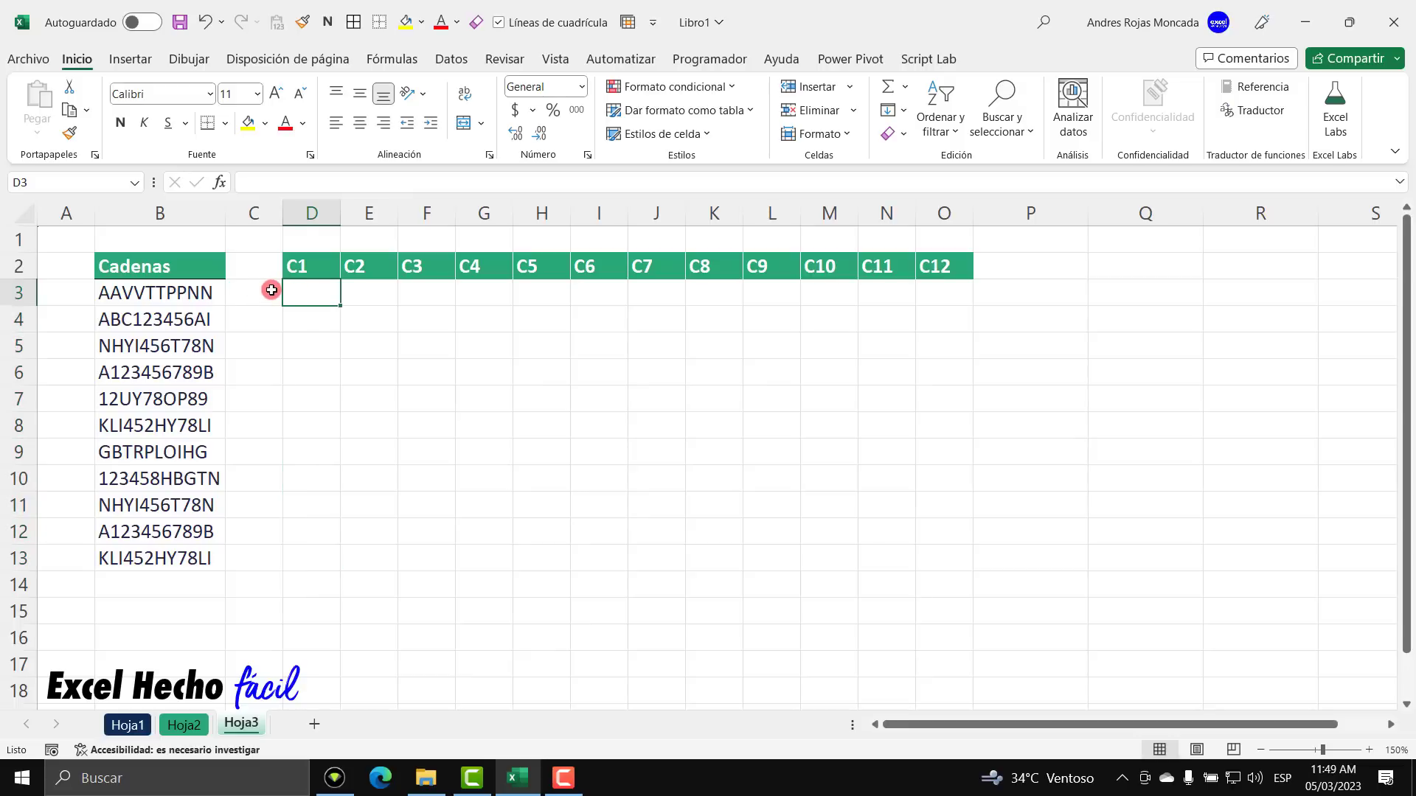
- Start a LET formula in D3 that defines the name Lista as the range B3:B13
text(=let)
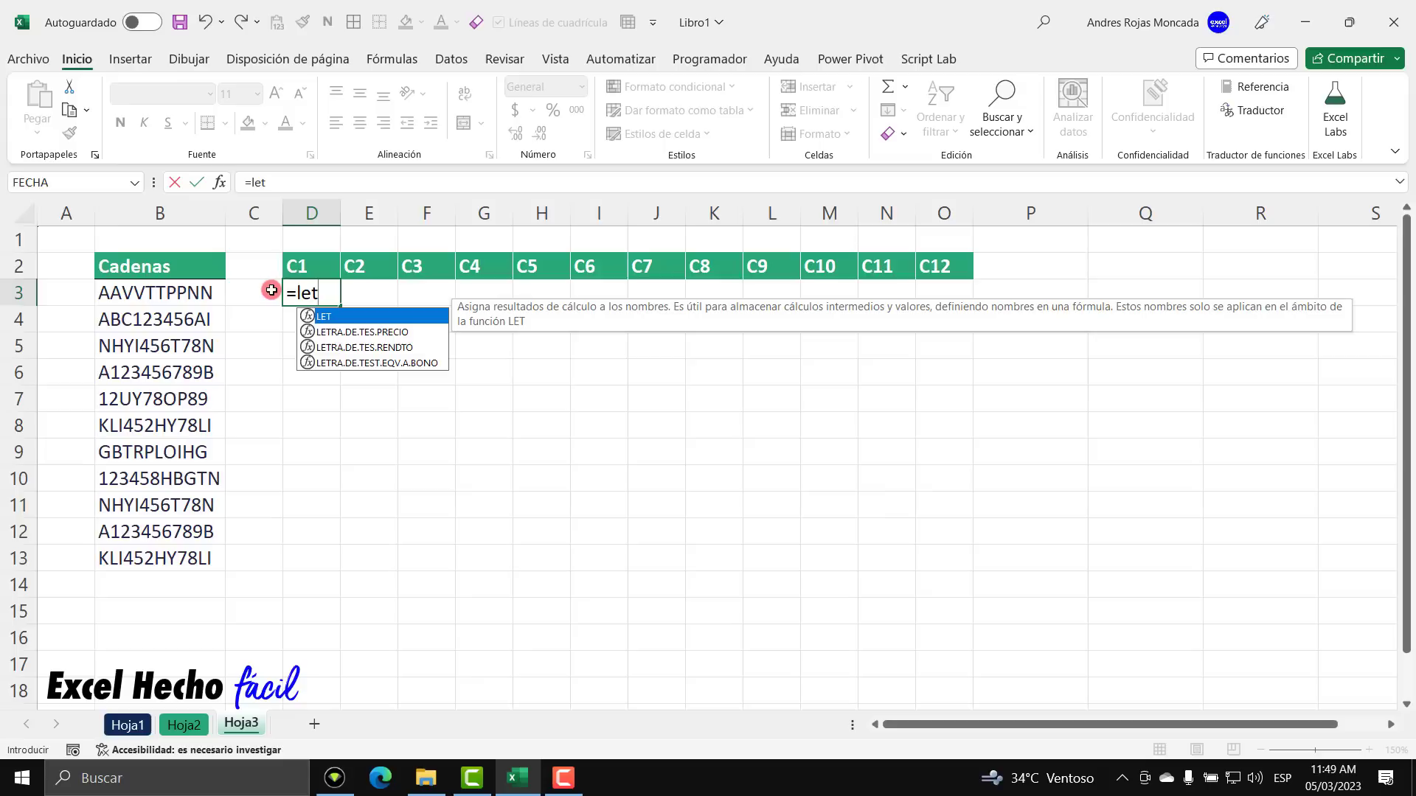
key(Tab)
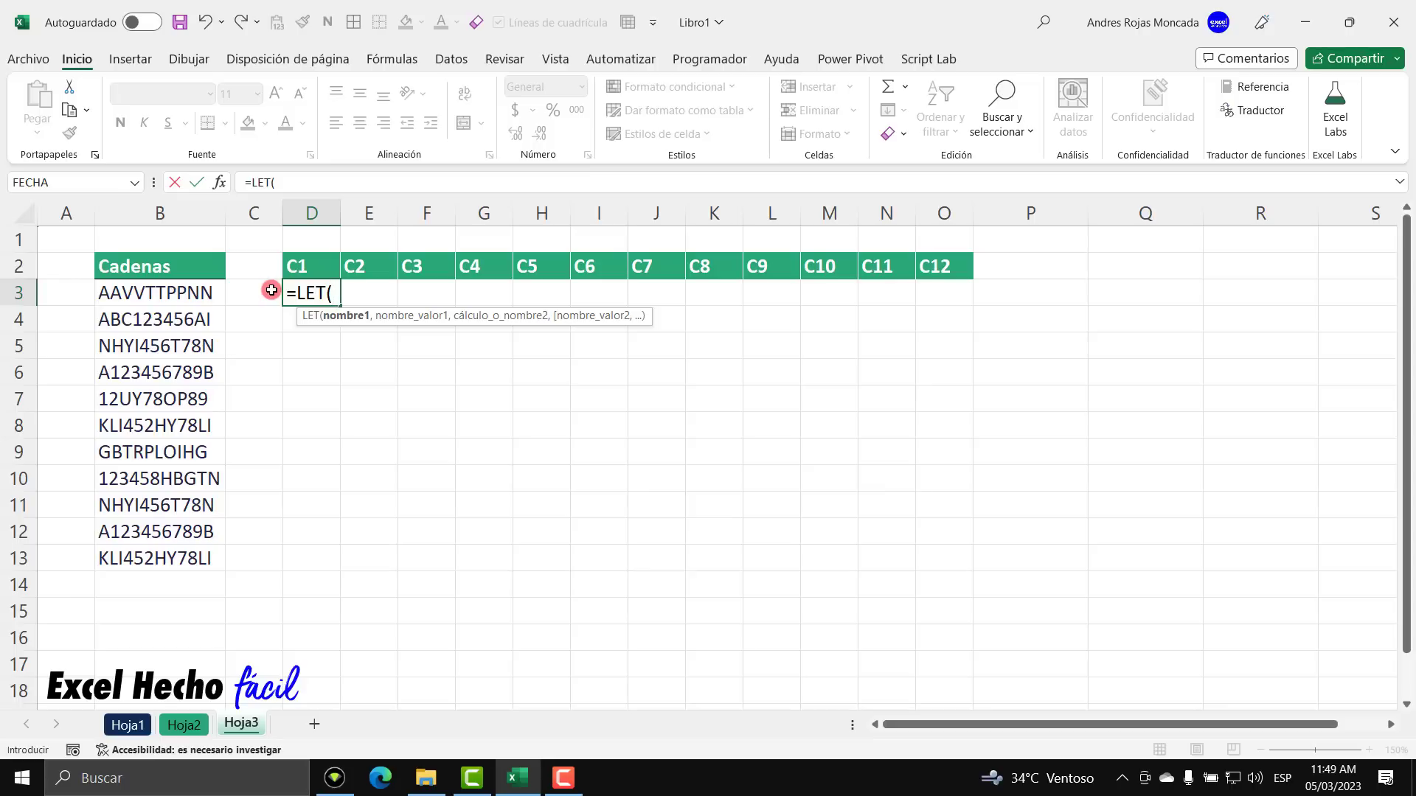
text(Lista,)
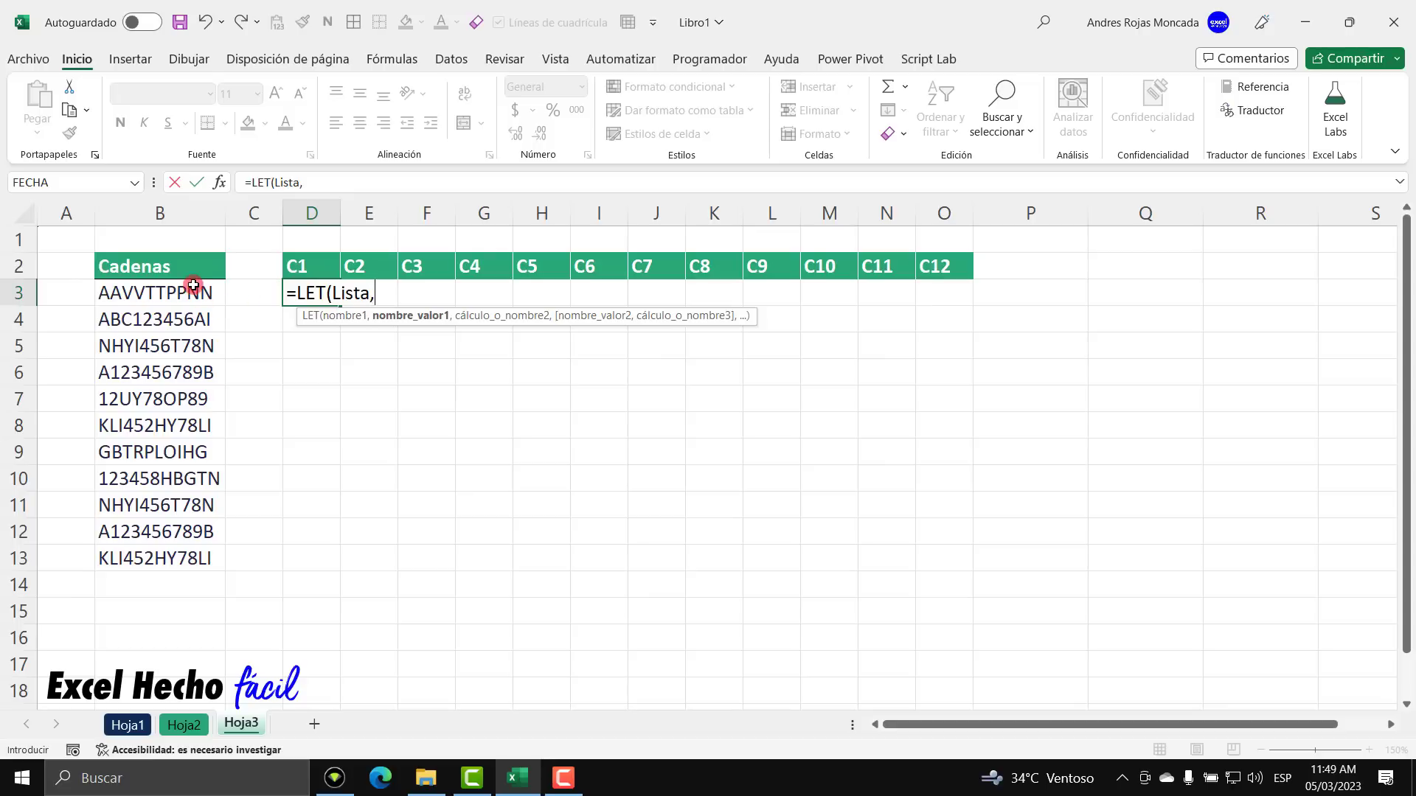
drag(189, 290, 171, 556)
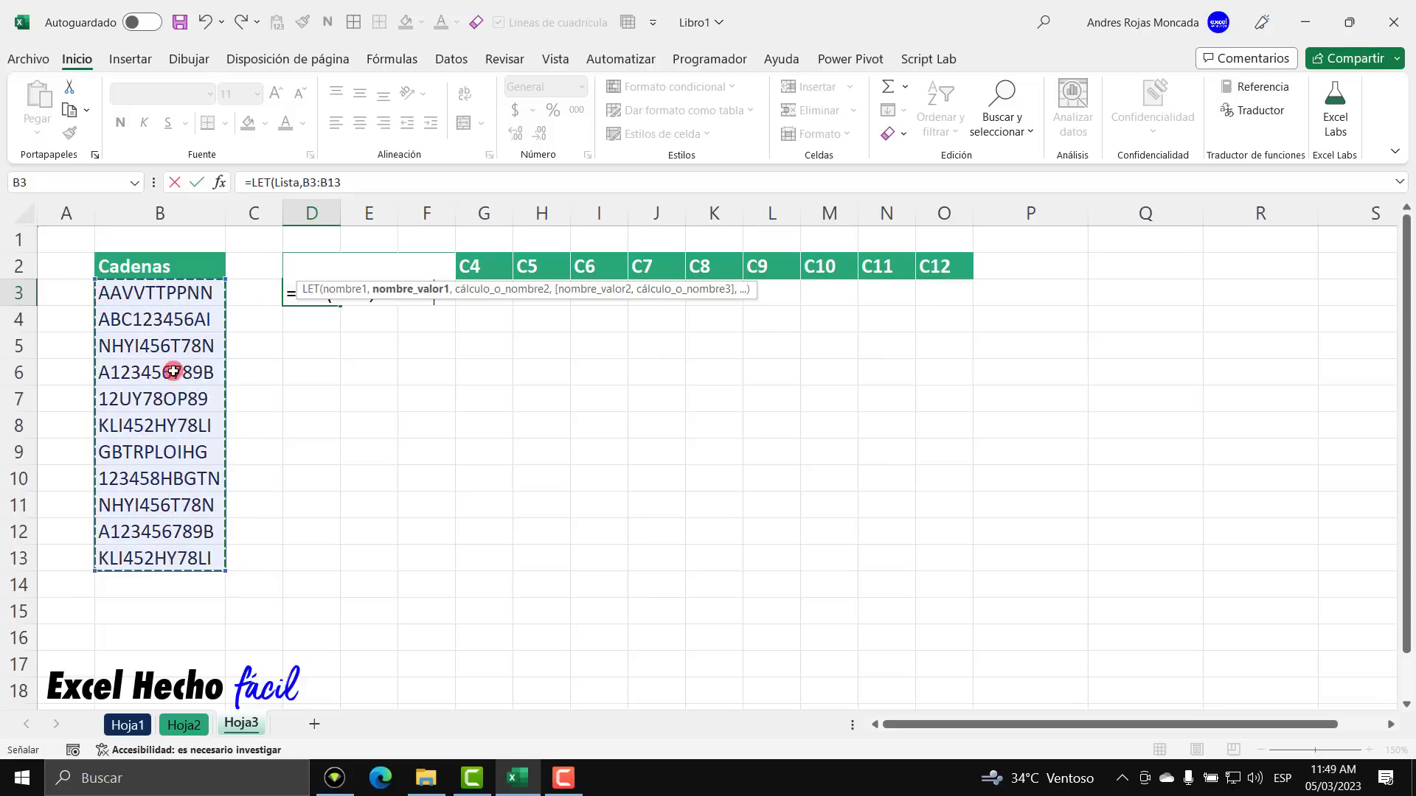
drag(585, 366, 572, 549)
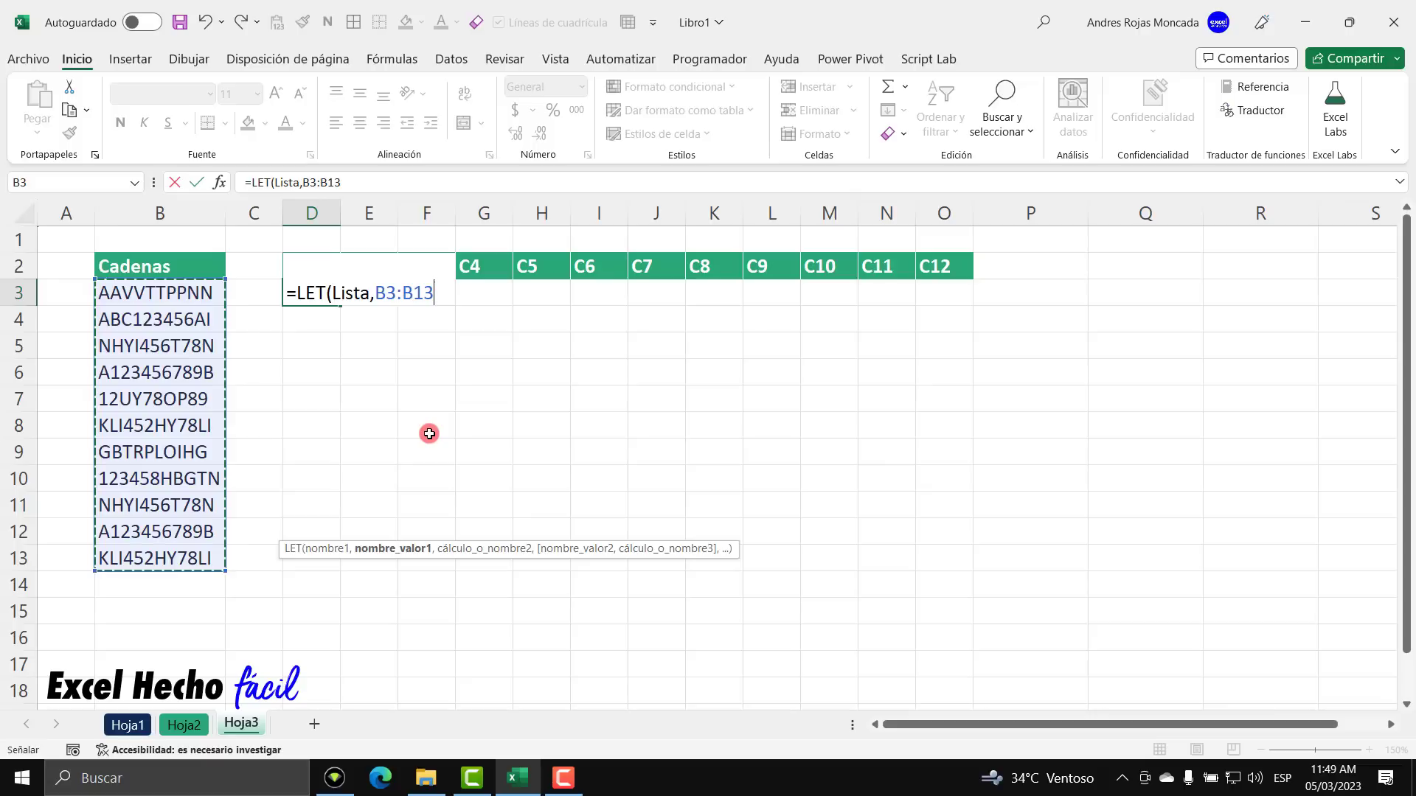
text(,)
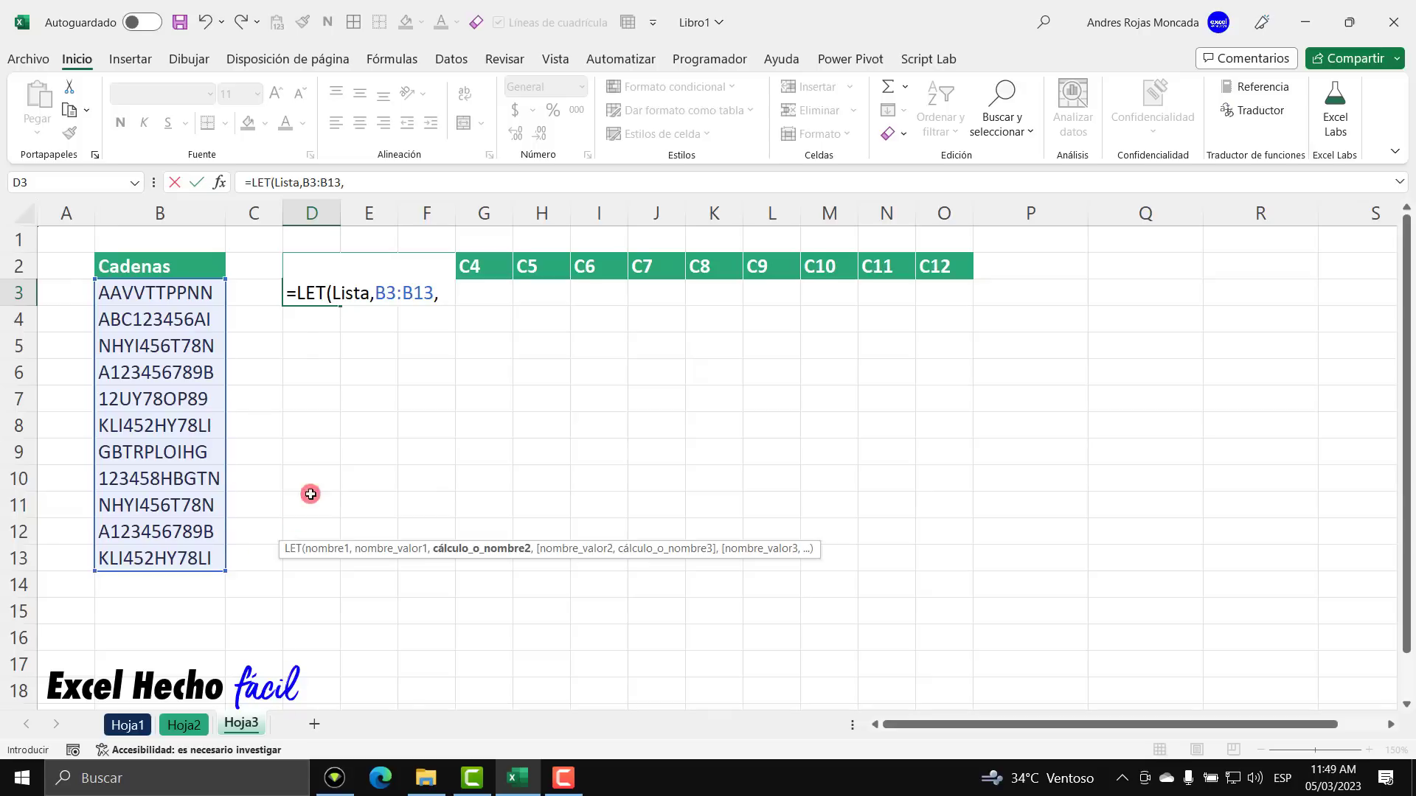
- Add the name CantFil to the LET formula with CONTARA(Lista) as its value
text(Ca)
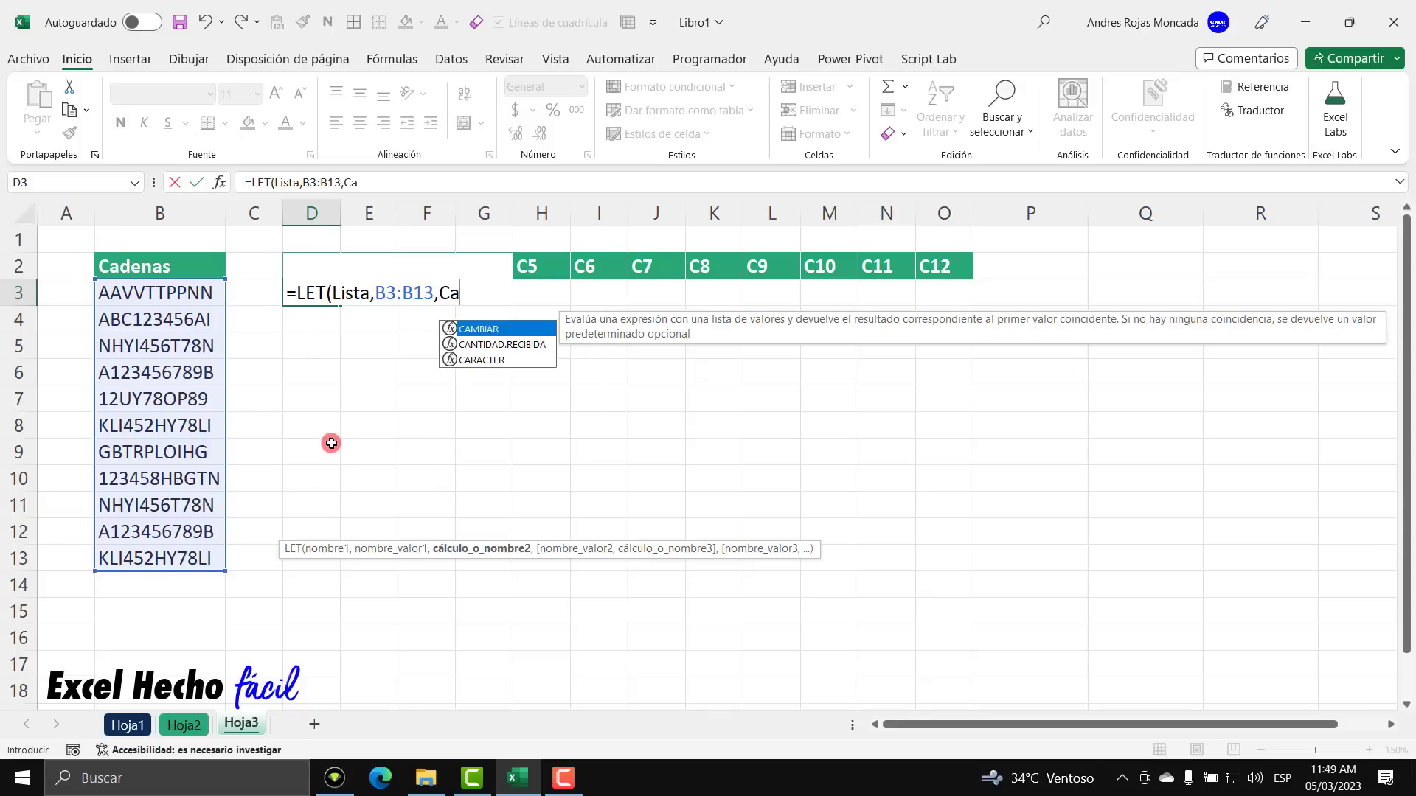
text(nt)
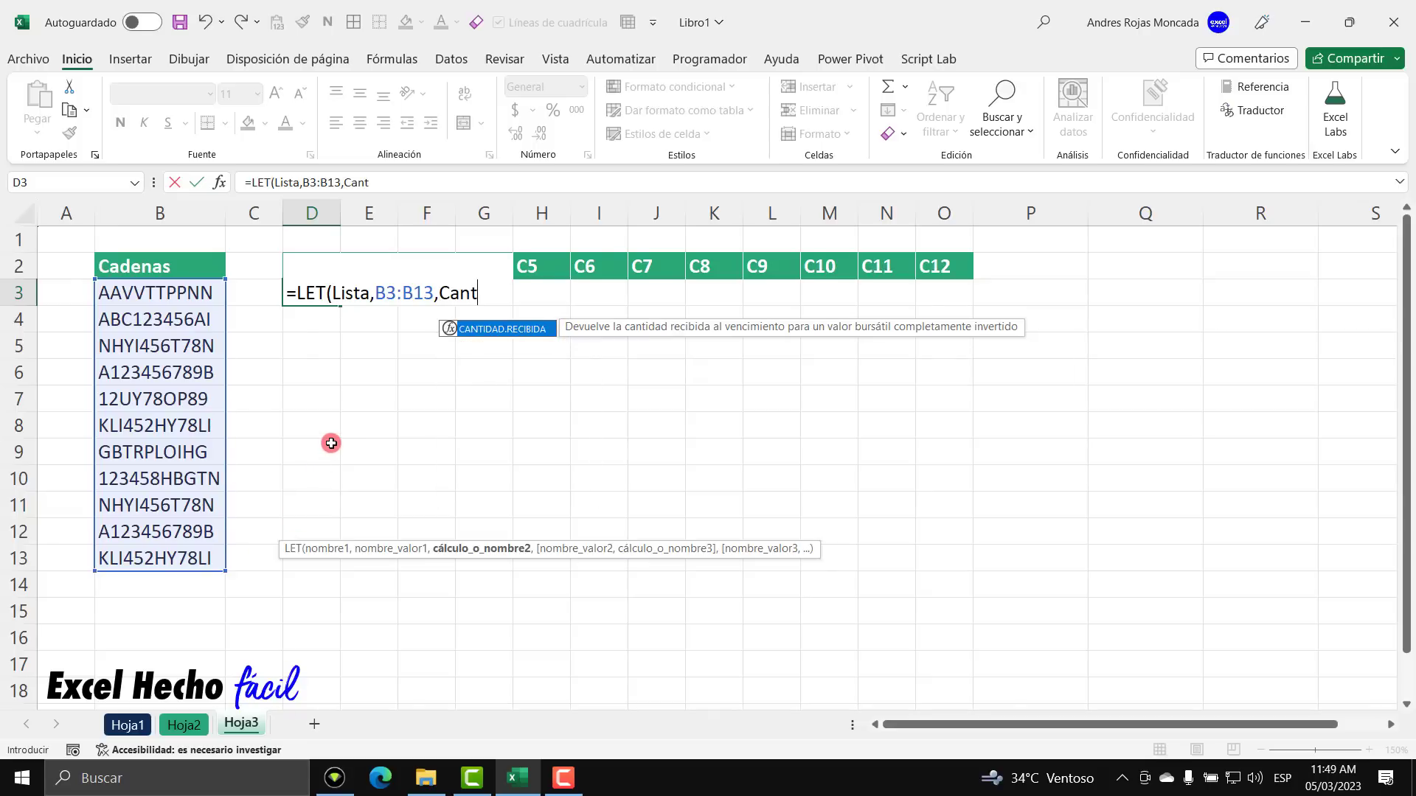
text(Fil,)
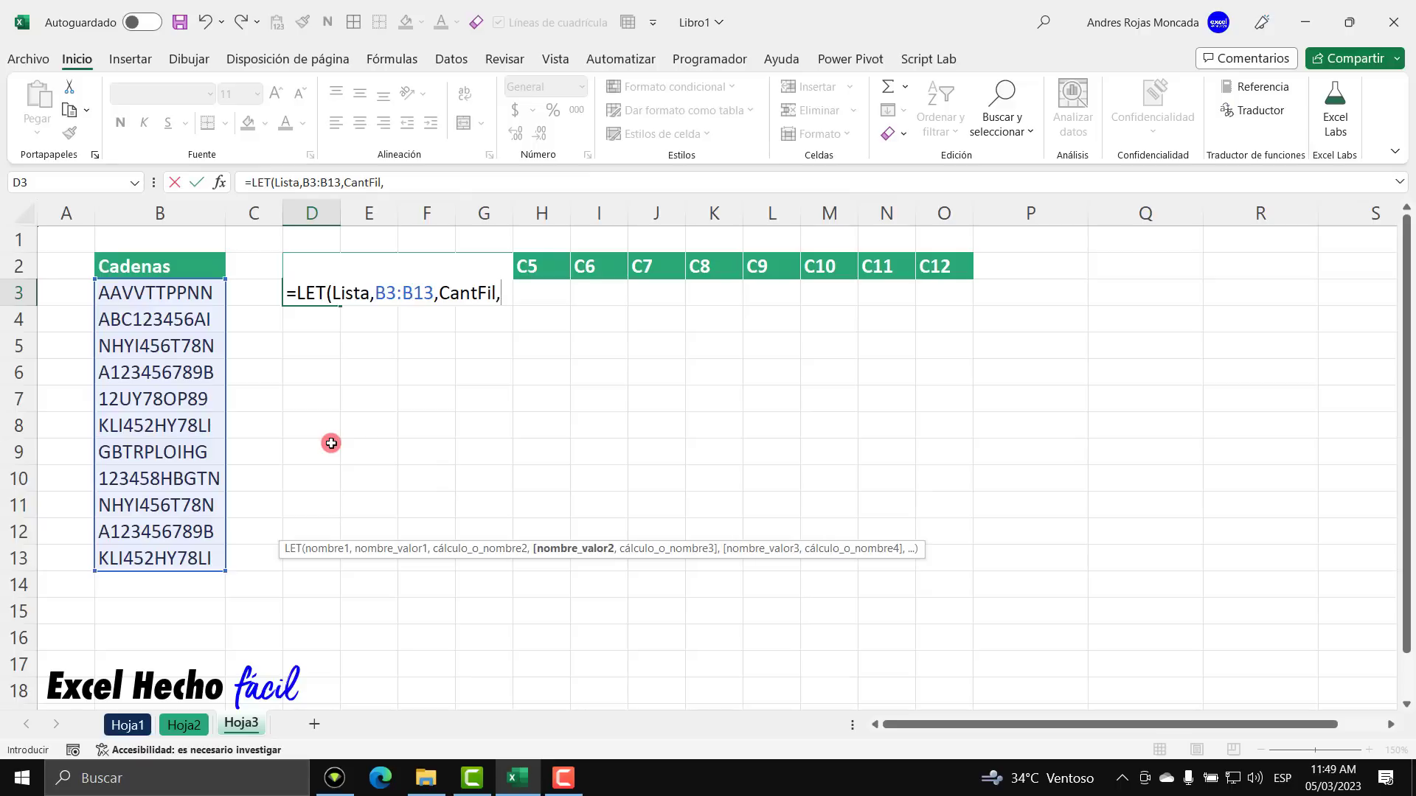
text(contar)
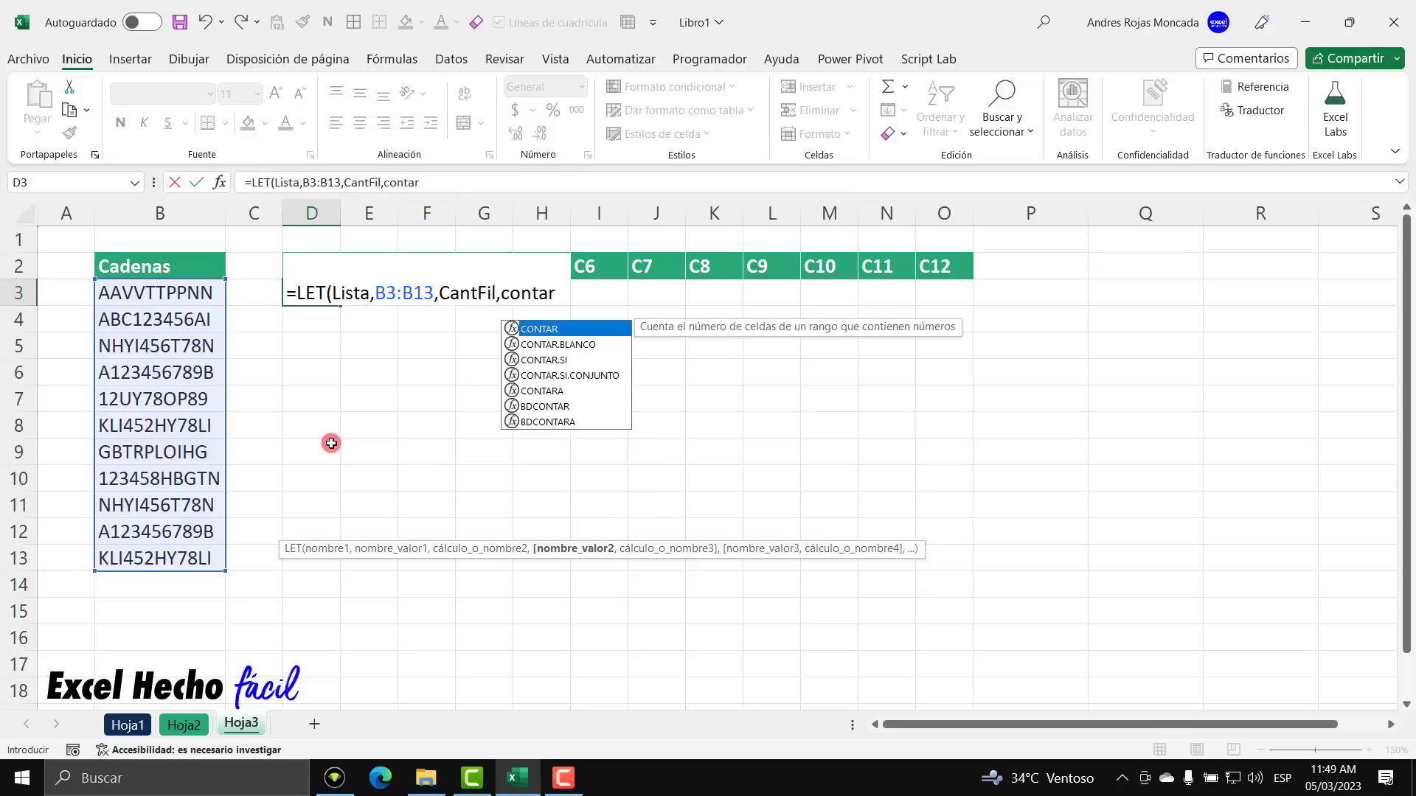
key(Down)
key(Down)
key(Down)
key(Down)
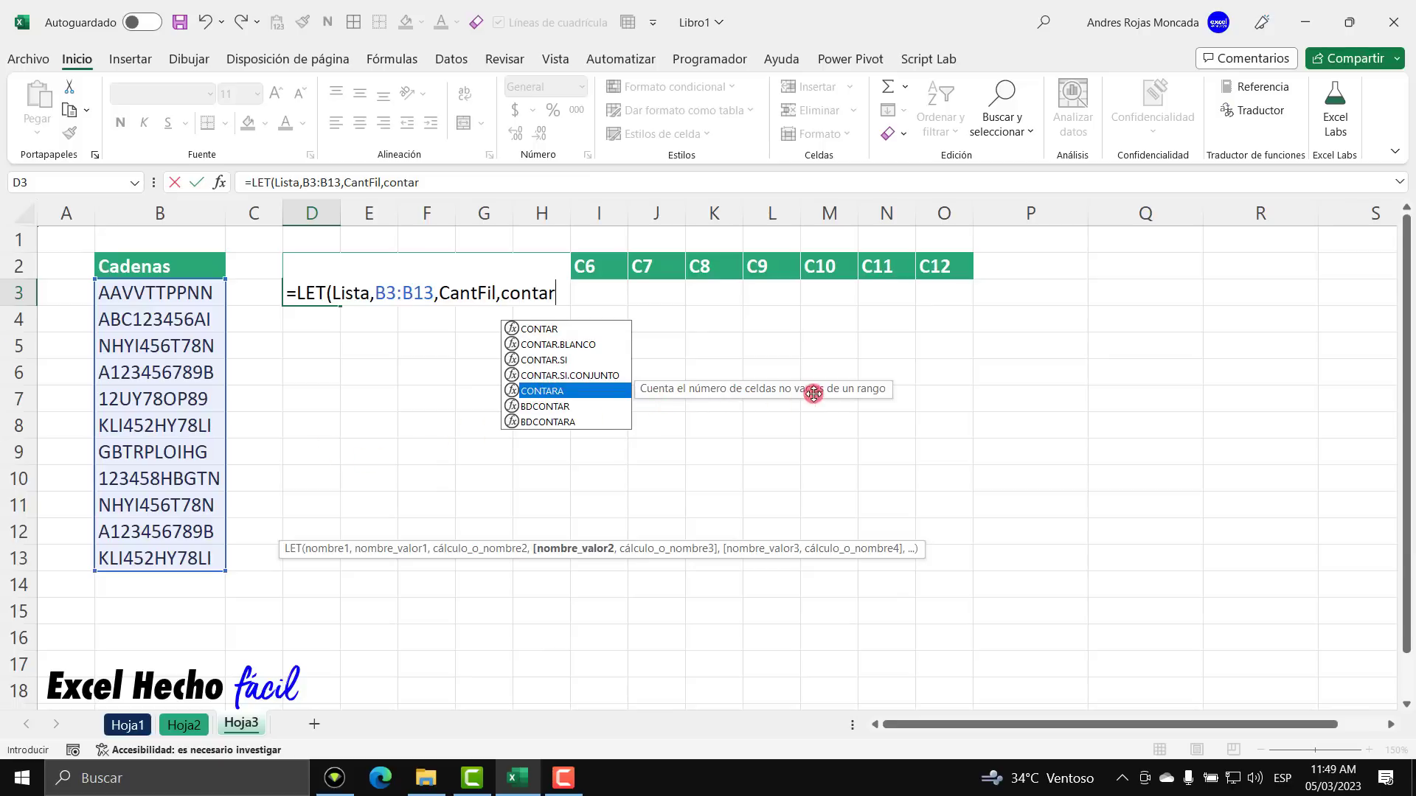
key(Tab)
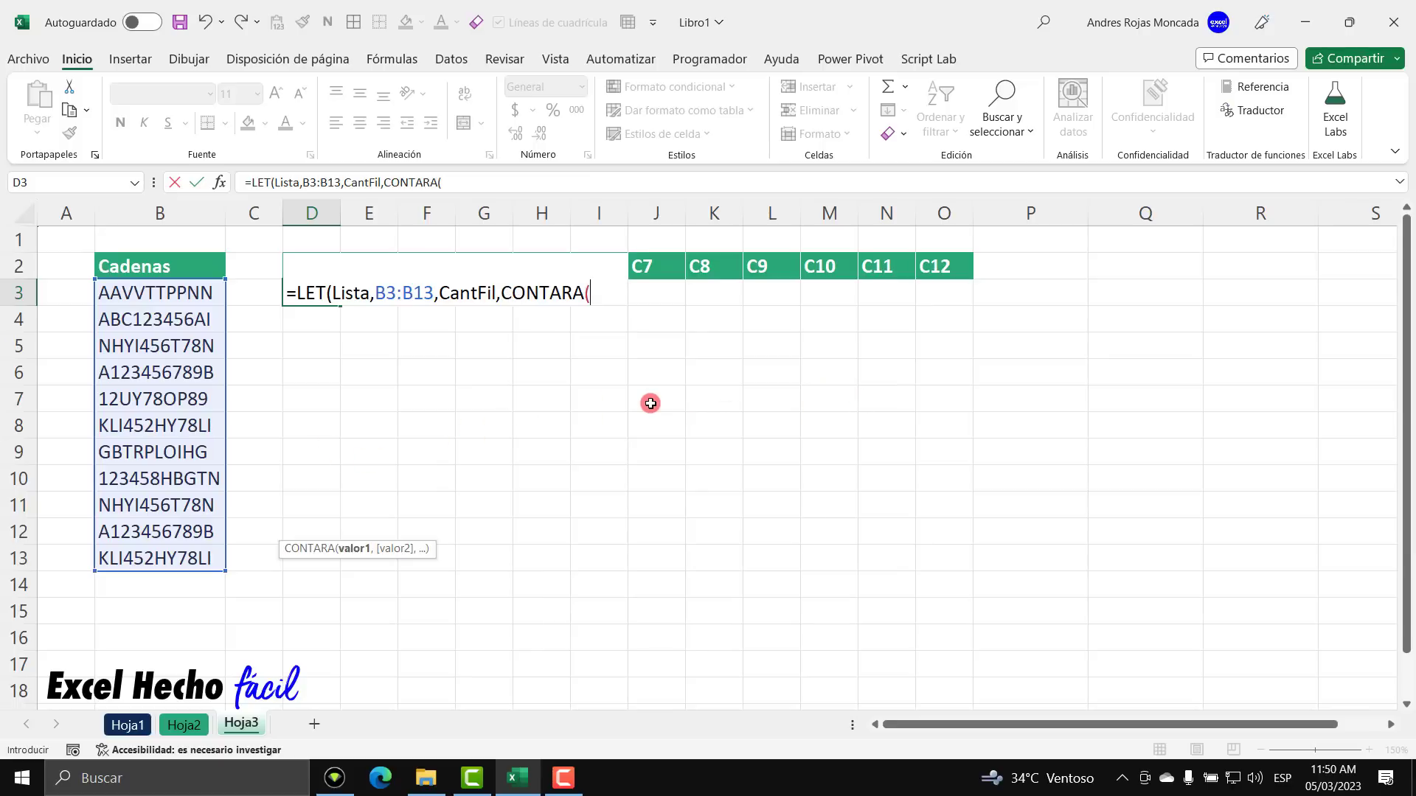
text(list)
key(Tab)
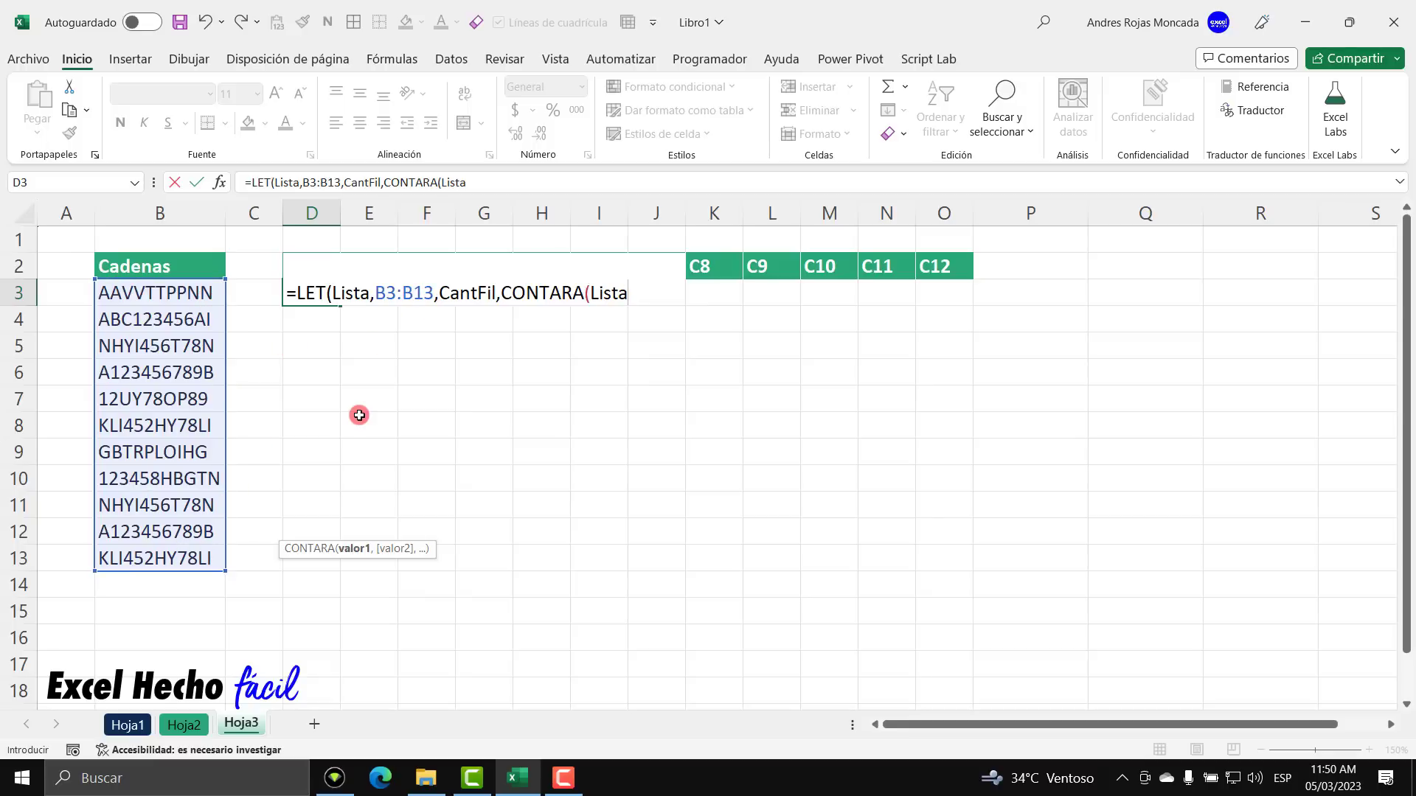
text())
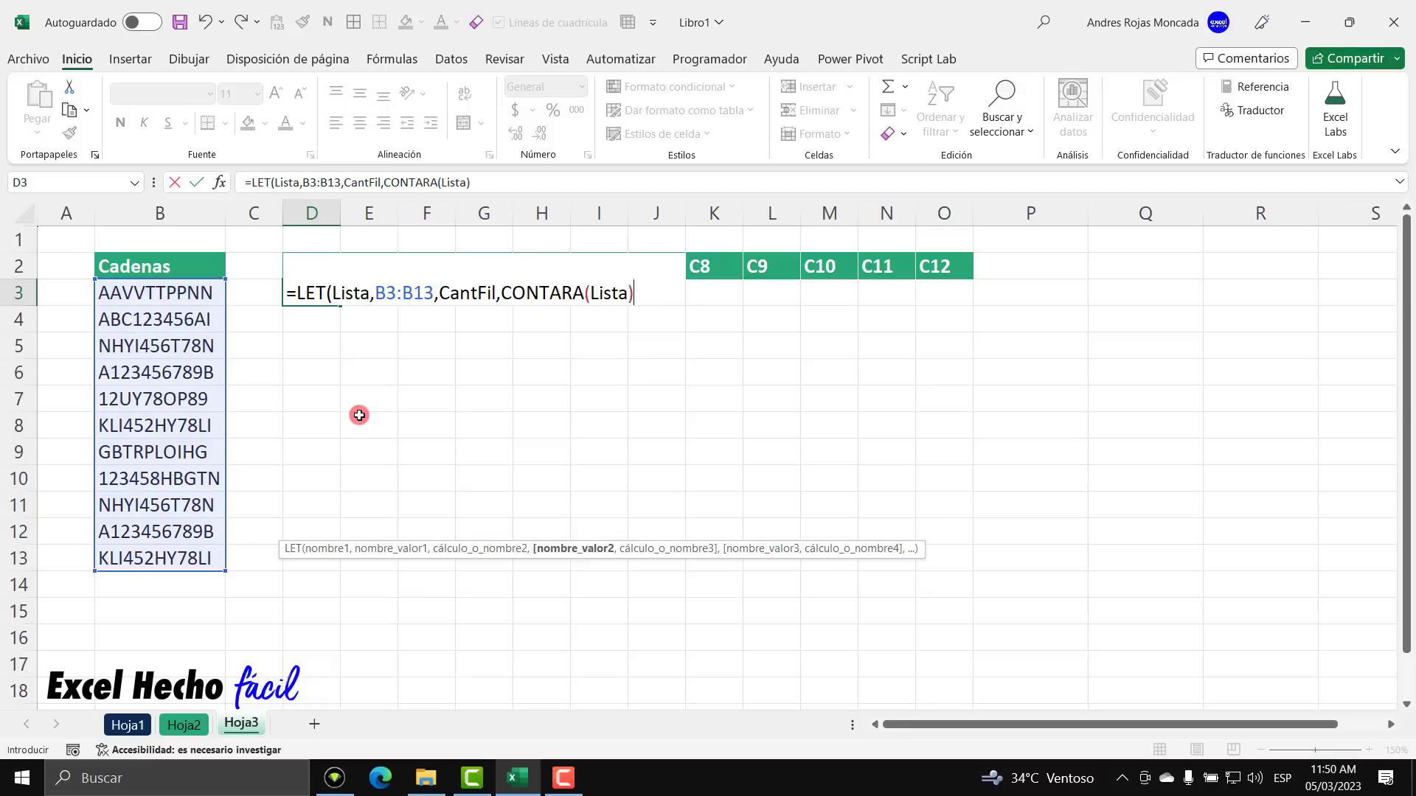
text(,)
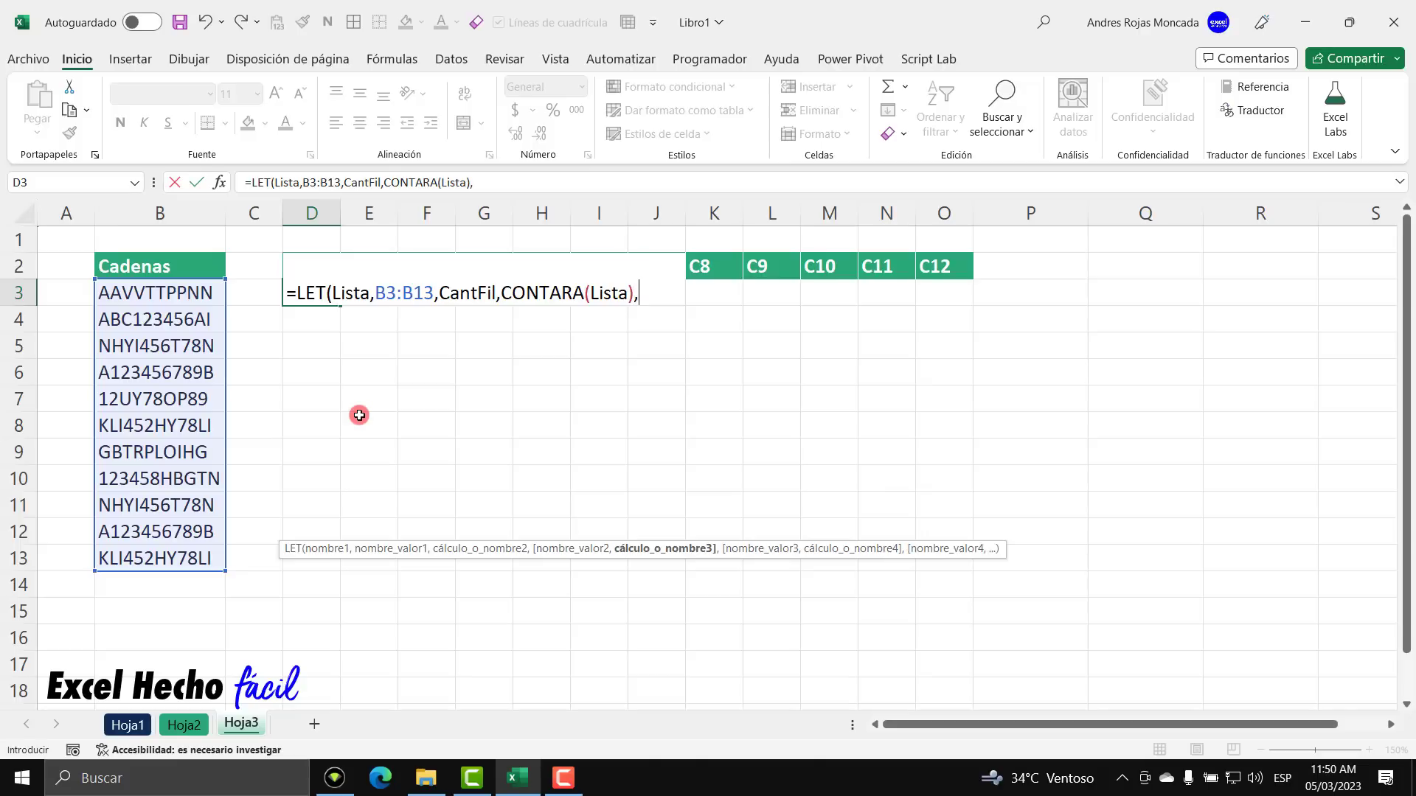
drag(497, 292, 437, 291)
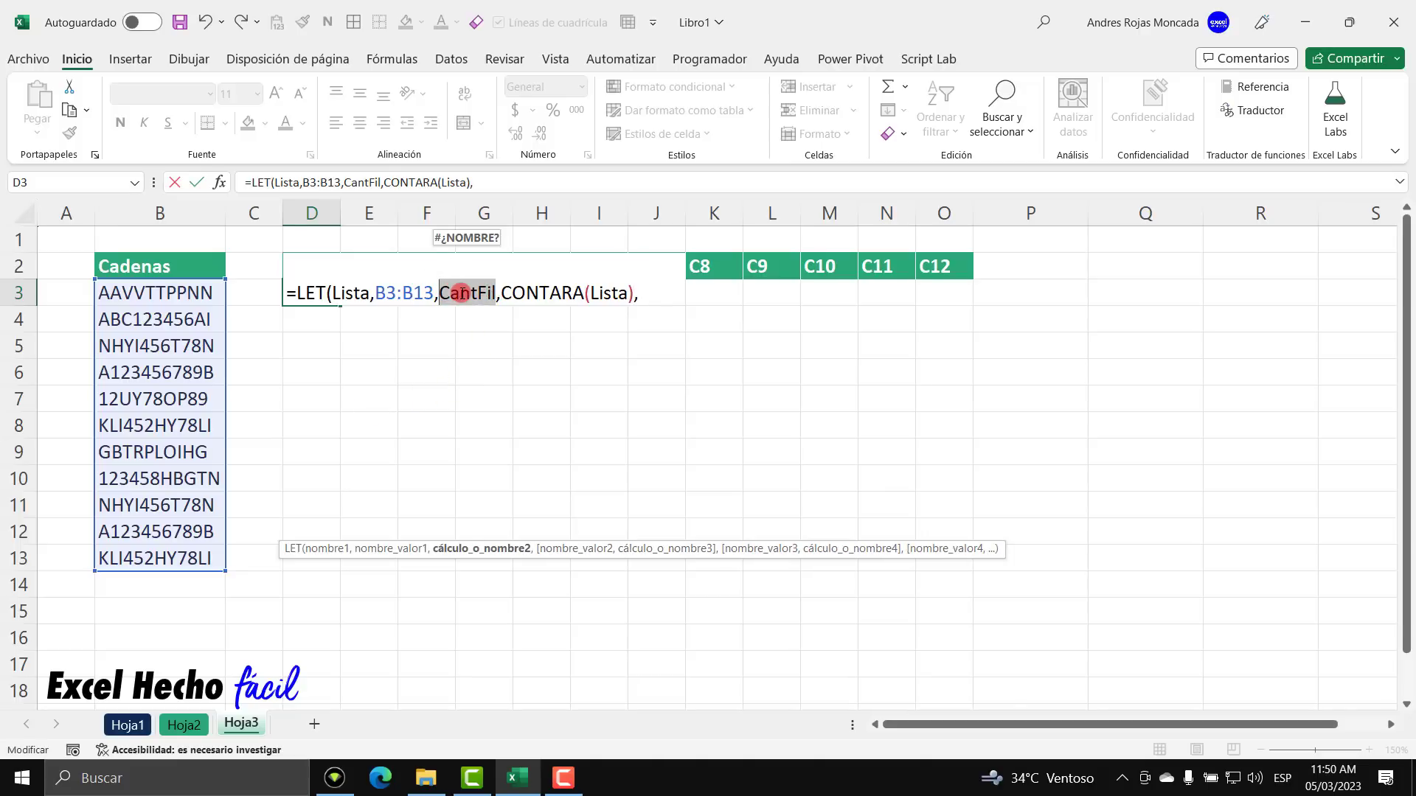
click(676, 294)
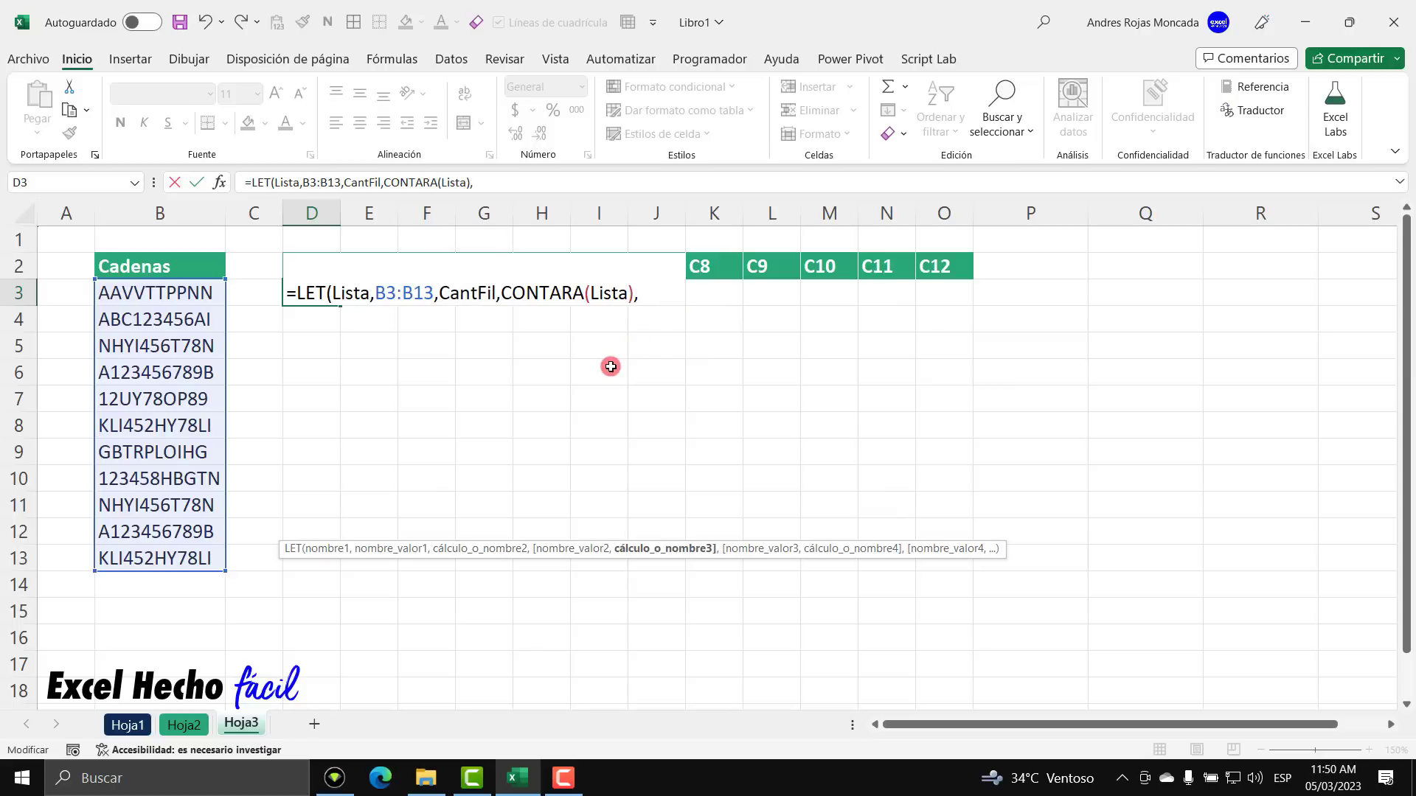
- Add the name CantCol to the LET formula with LARGO(B3:B13) as its value
text(CantCol)
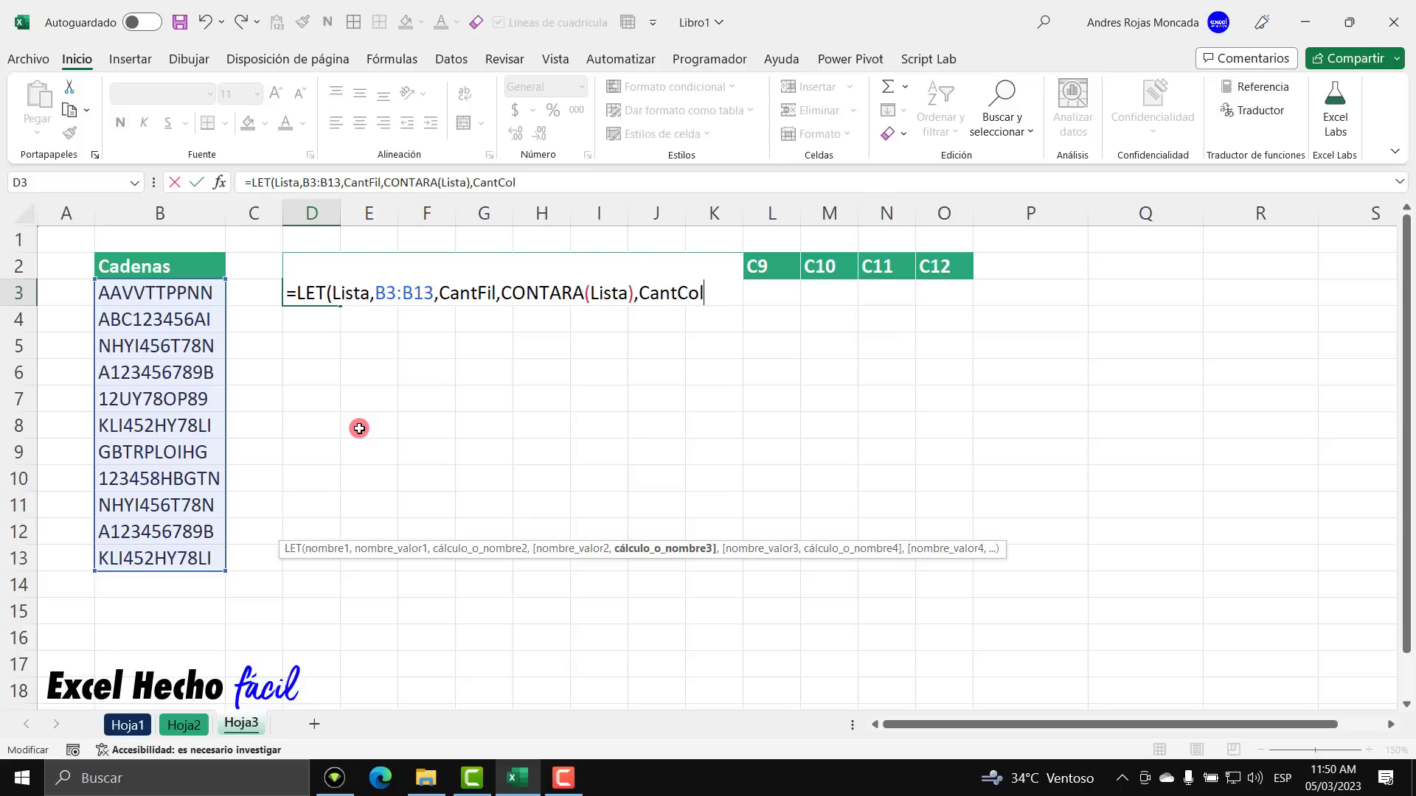
text(,)
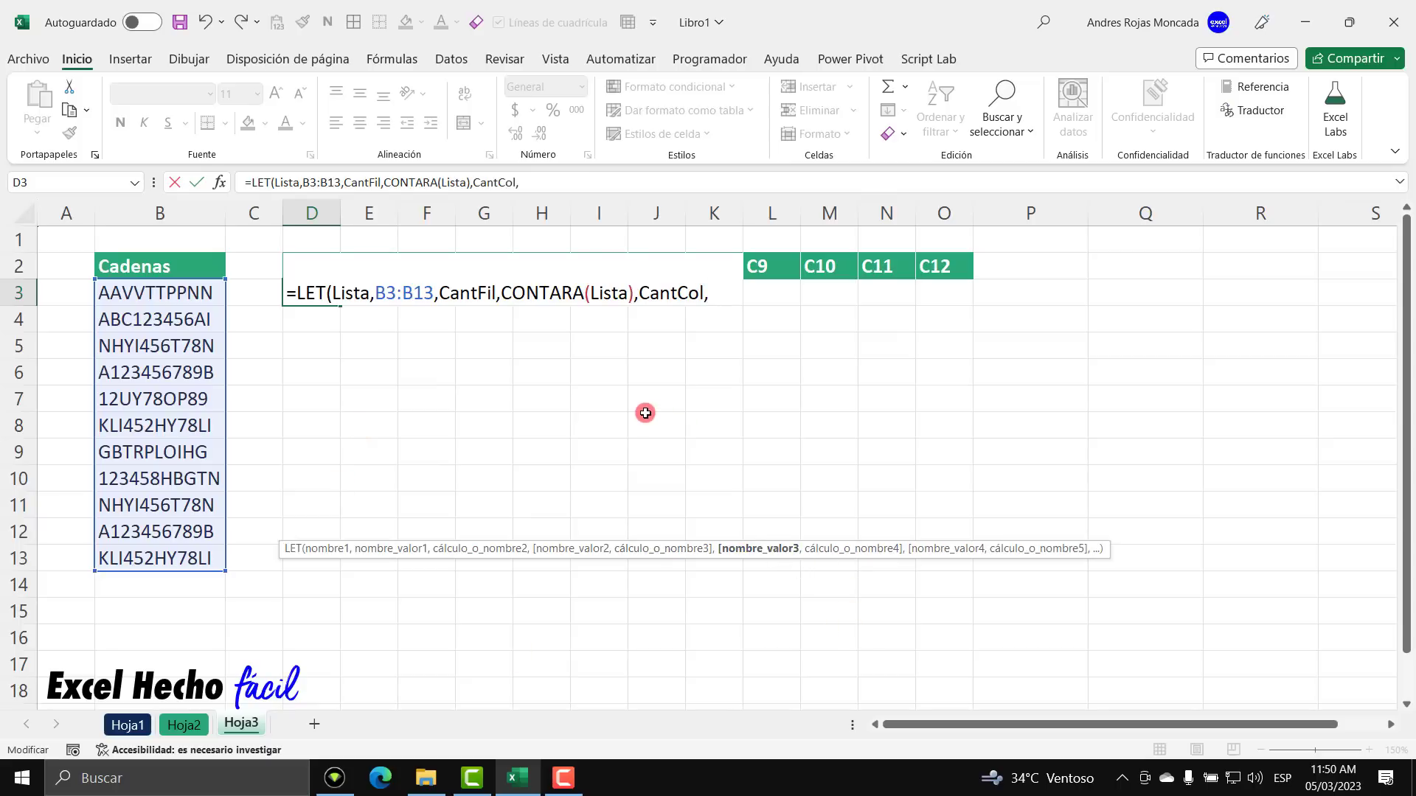
text(LARGO()
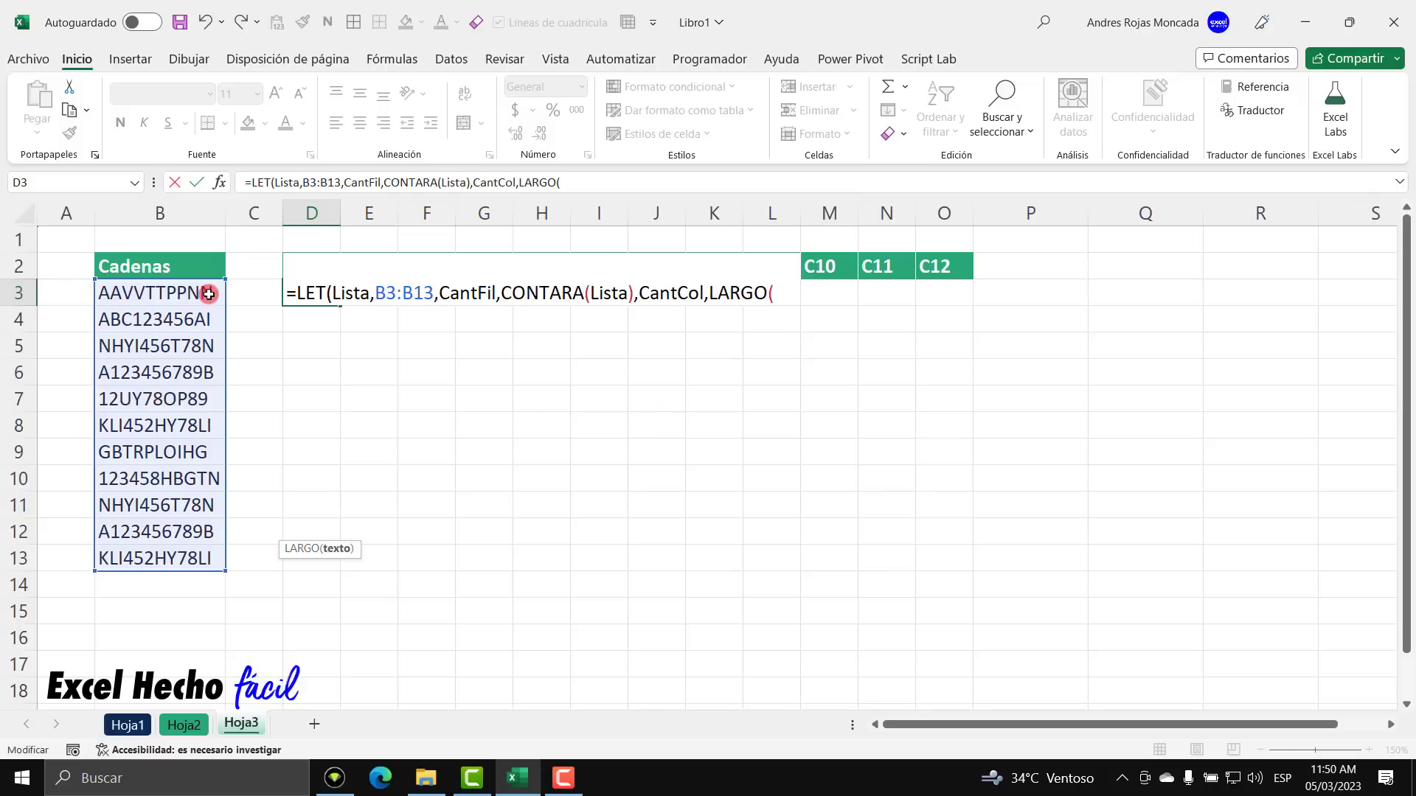
drag(212, 295, 181, 558)
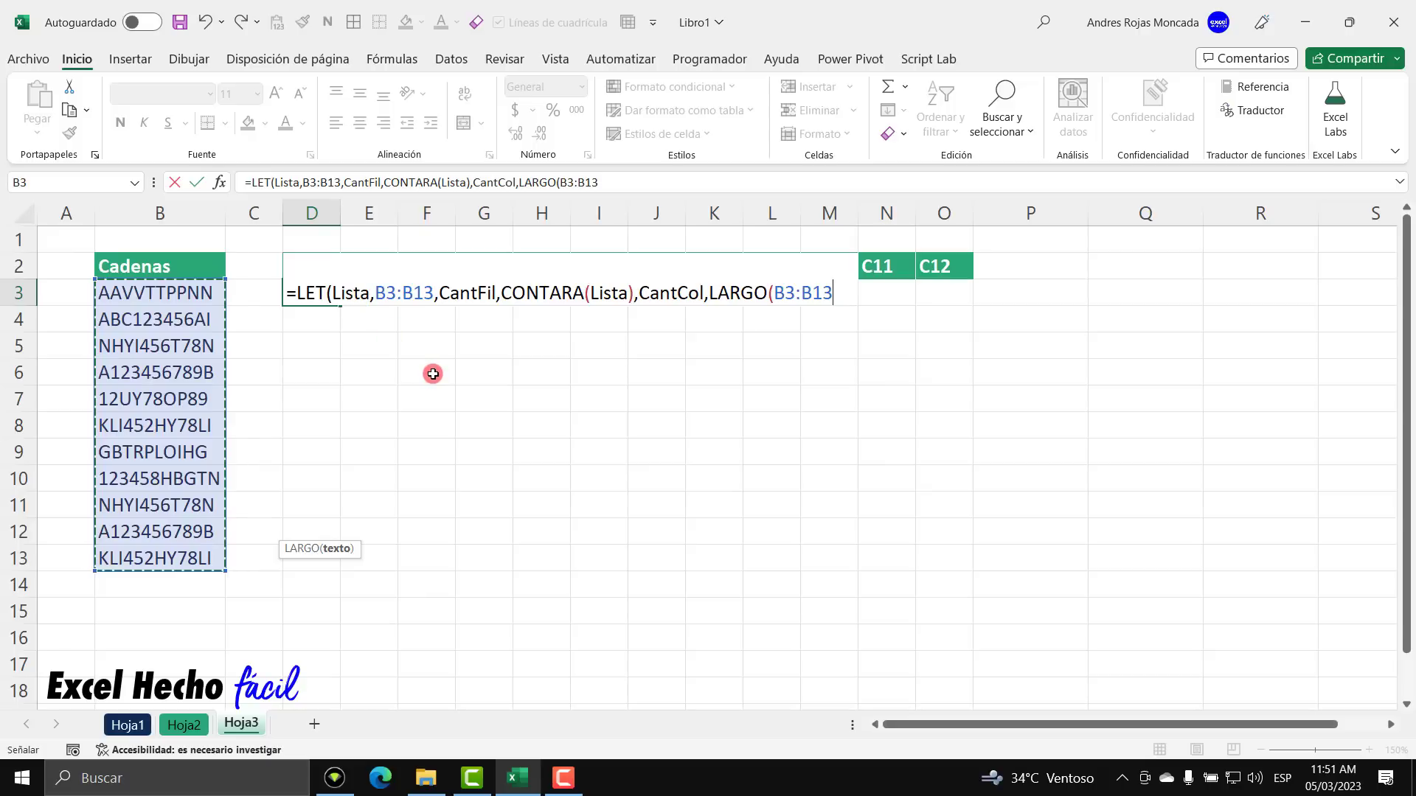
text())
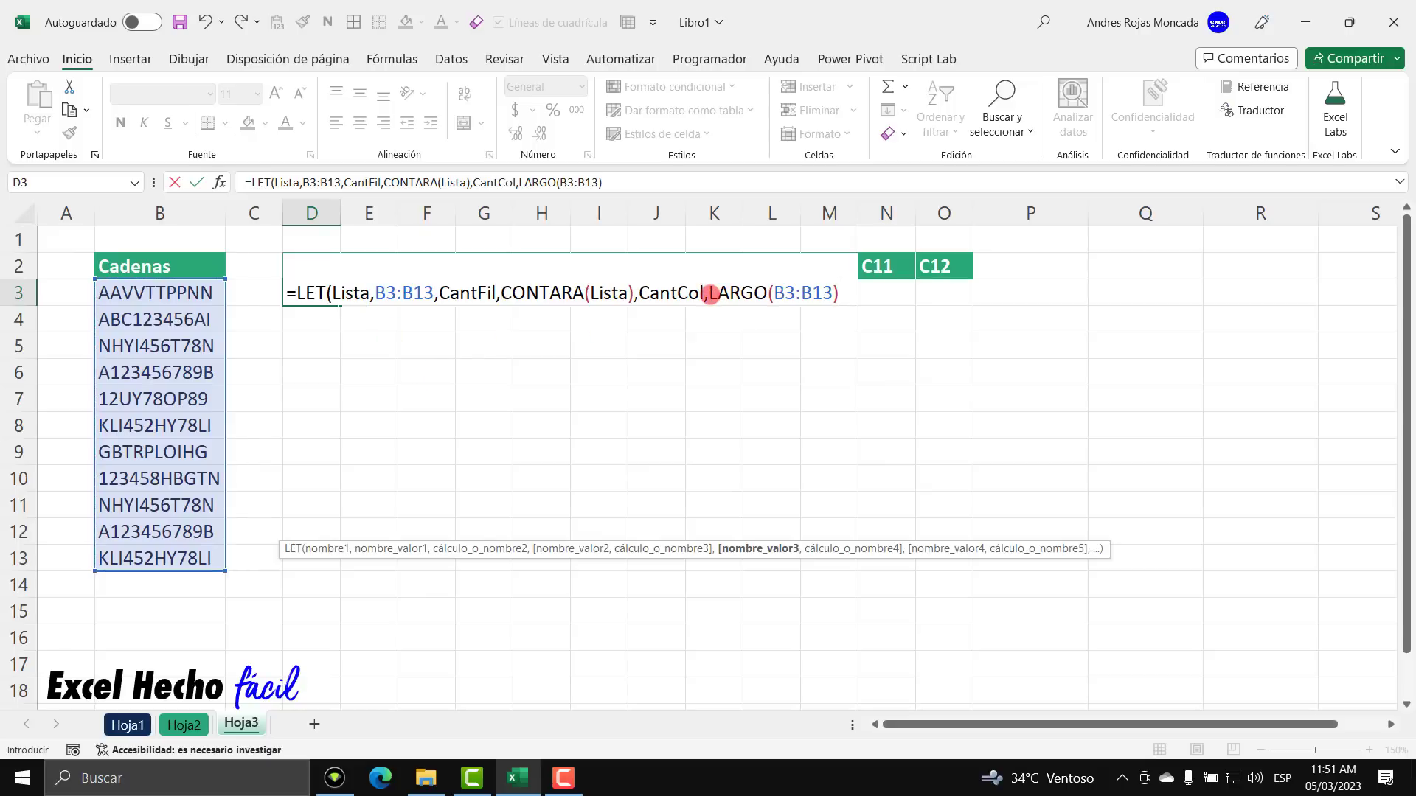
- Evaluate LARGO(B3:B13) in place to see its array, and restore the expression
drag(711, 295, 863, 300)
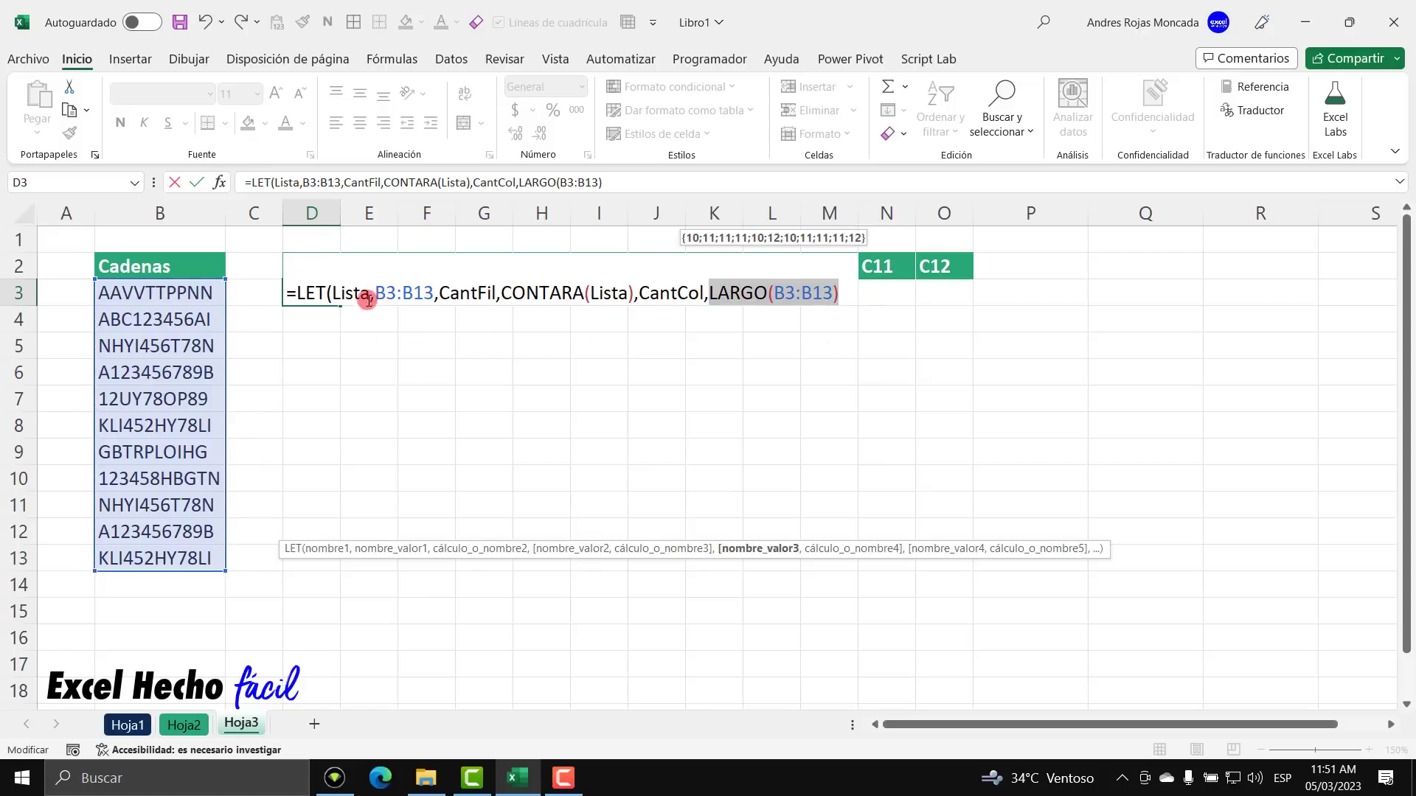
key(F9)
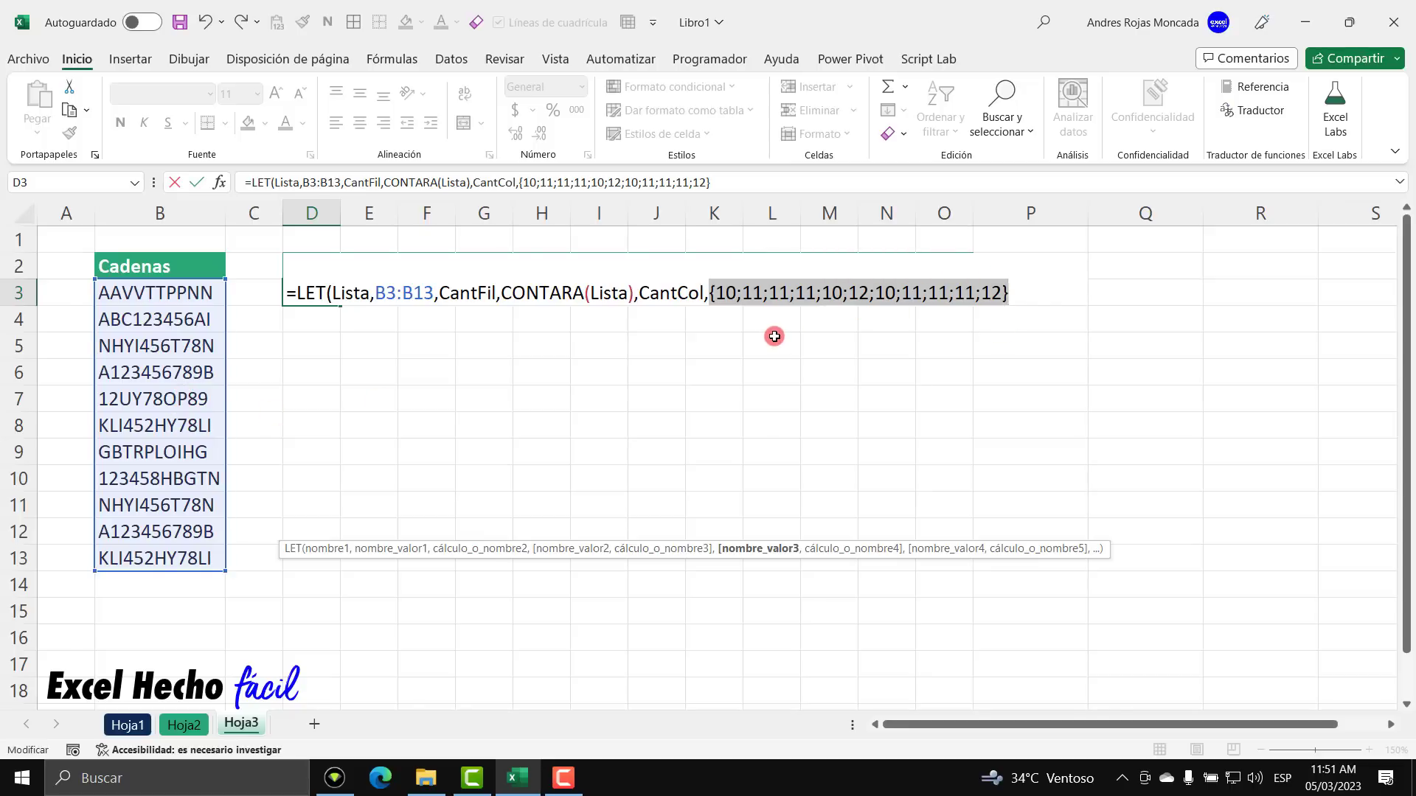
key(ctrl+z)
- Replace the B3:B13 argument of LARGO with the name Lista
drag(833, 294, 775, 294)
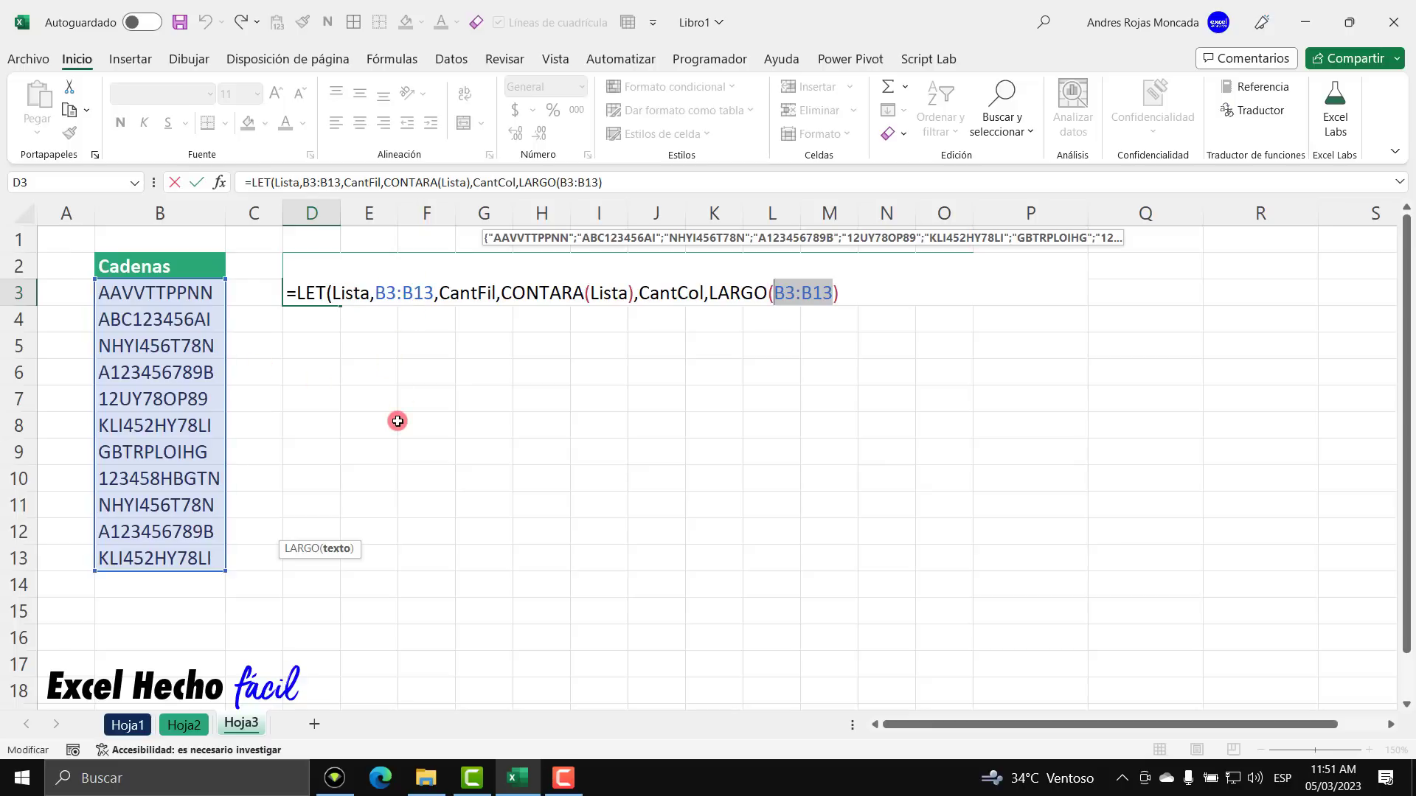
text(lis)
key(Tab)
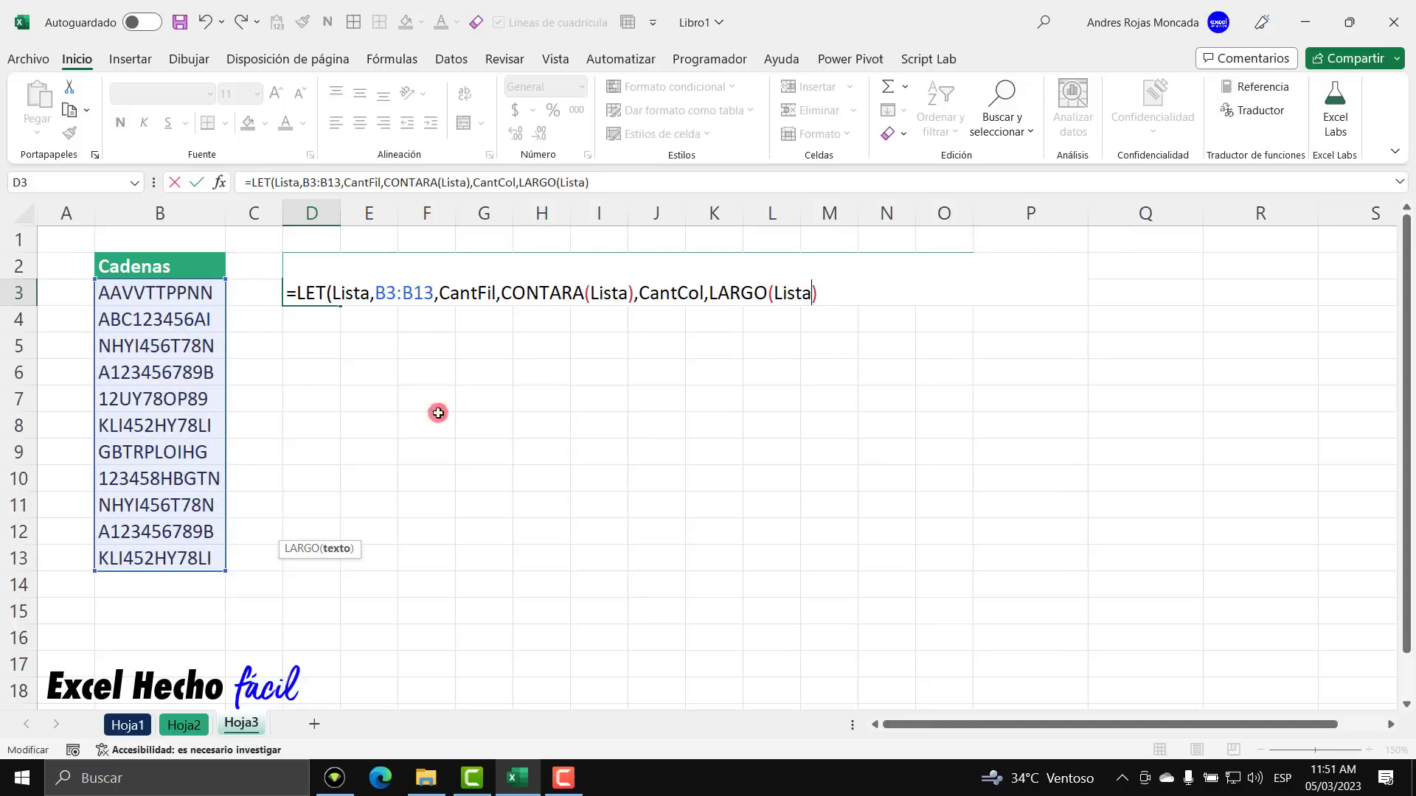
- Evaluate LARGO(Lista) in place within the LET formula, and restore the expression
drag(710, 294, 817, 294)
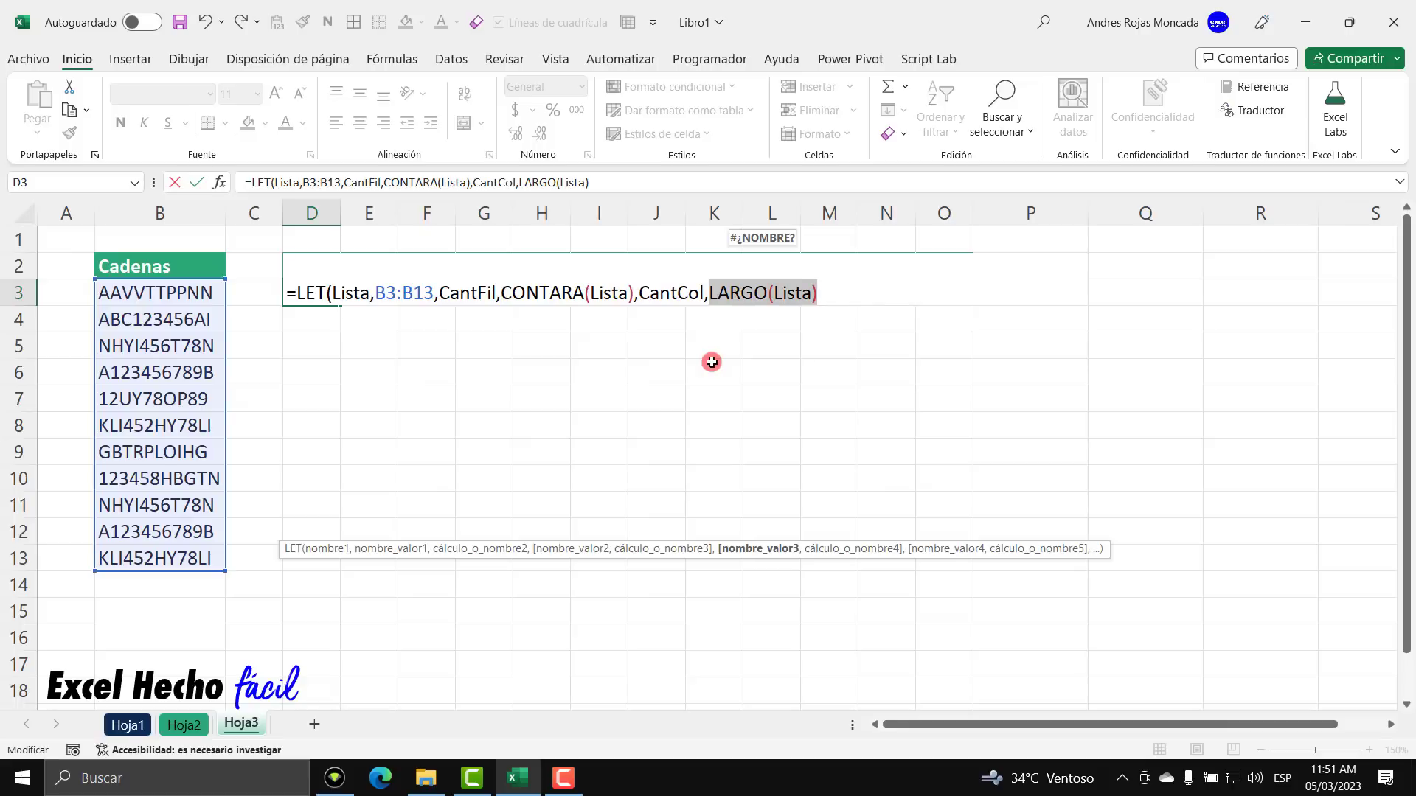
key(F9)
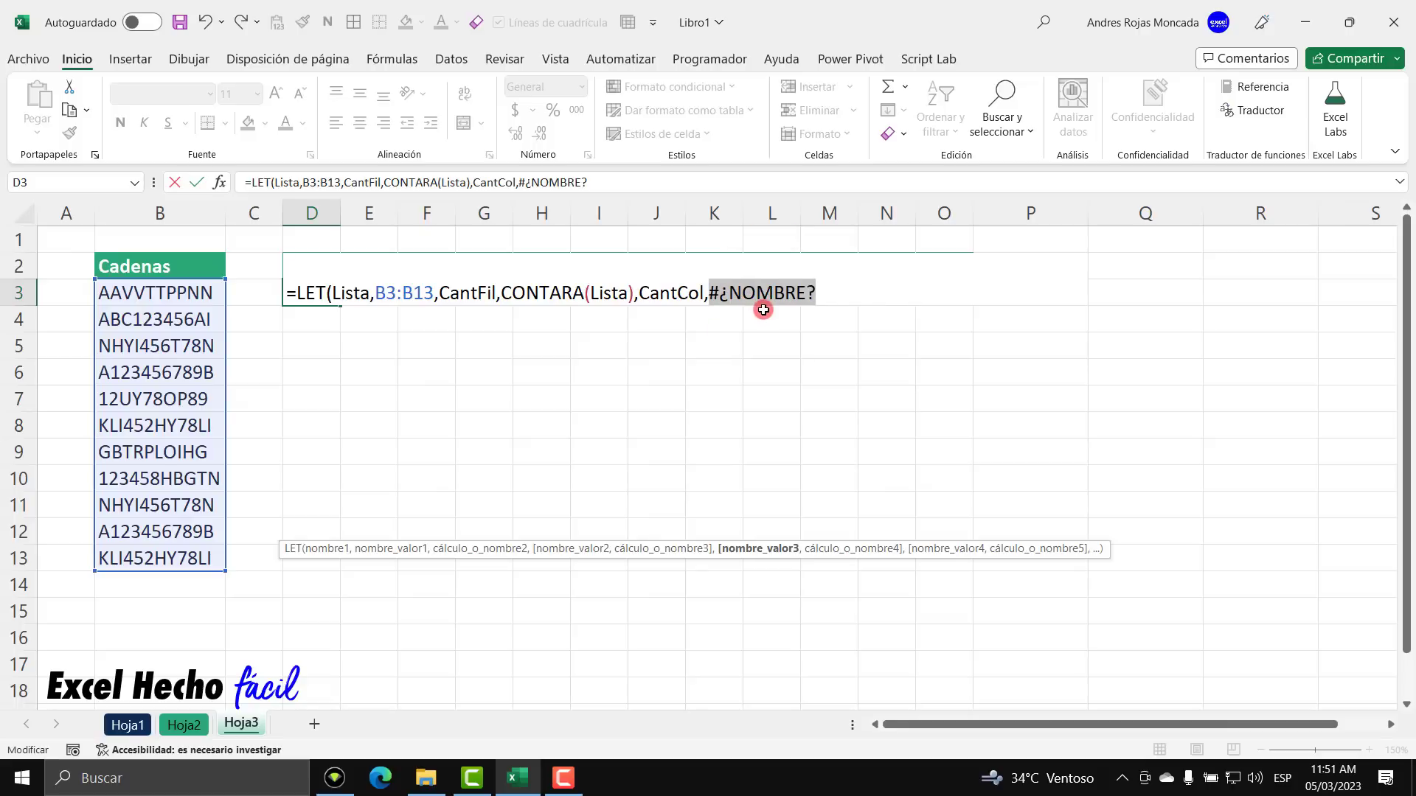
key(ctrl+z)
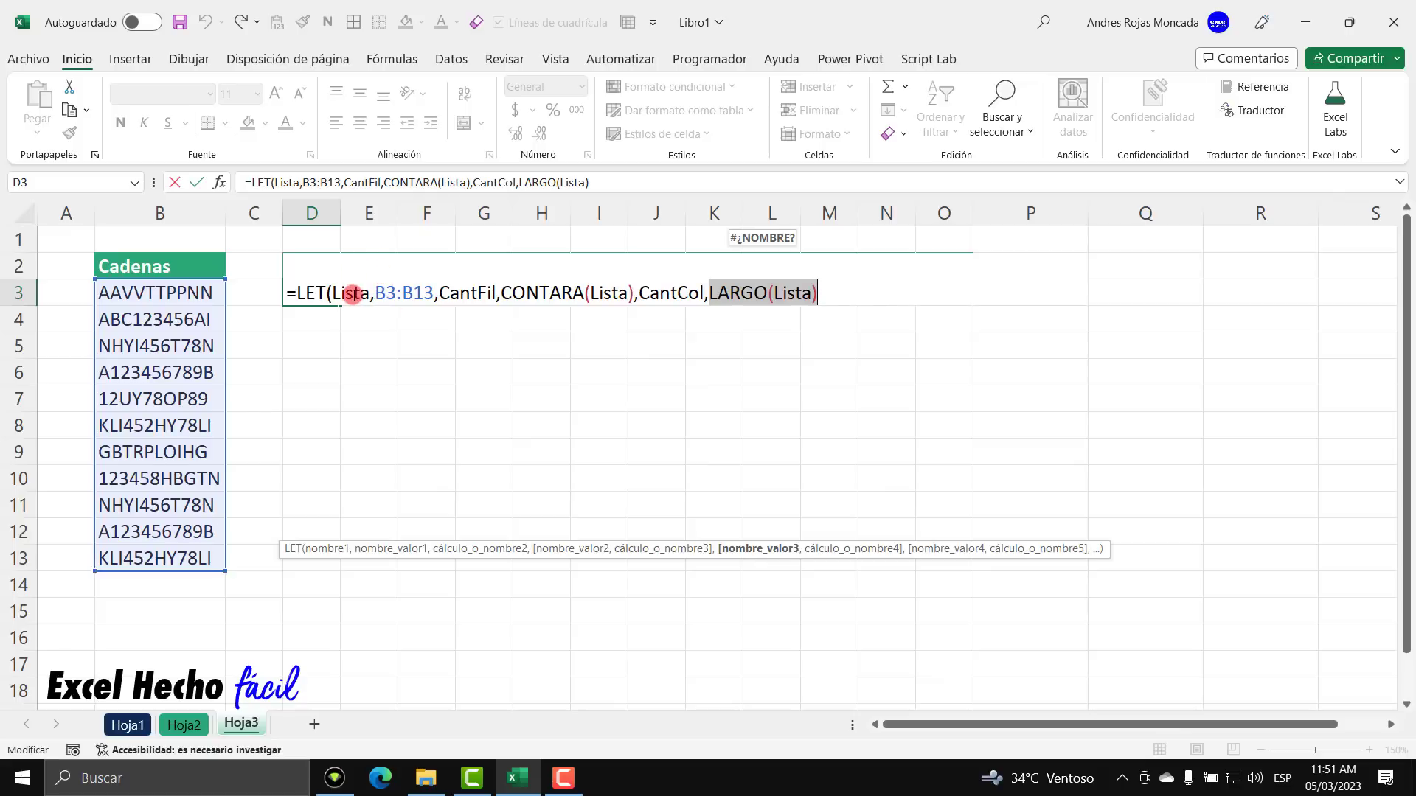
- Wrap LARGO(Lista) in MAX as the value of CantCol in the LET formula, followed by an argument separator
click(717, 287)
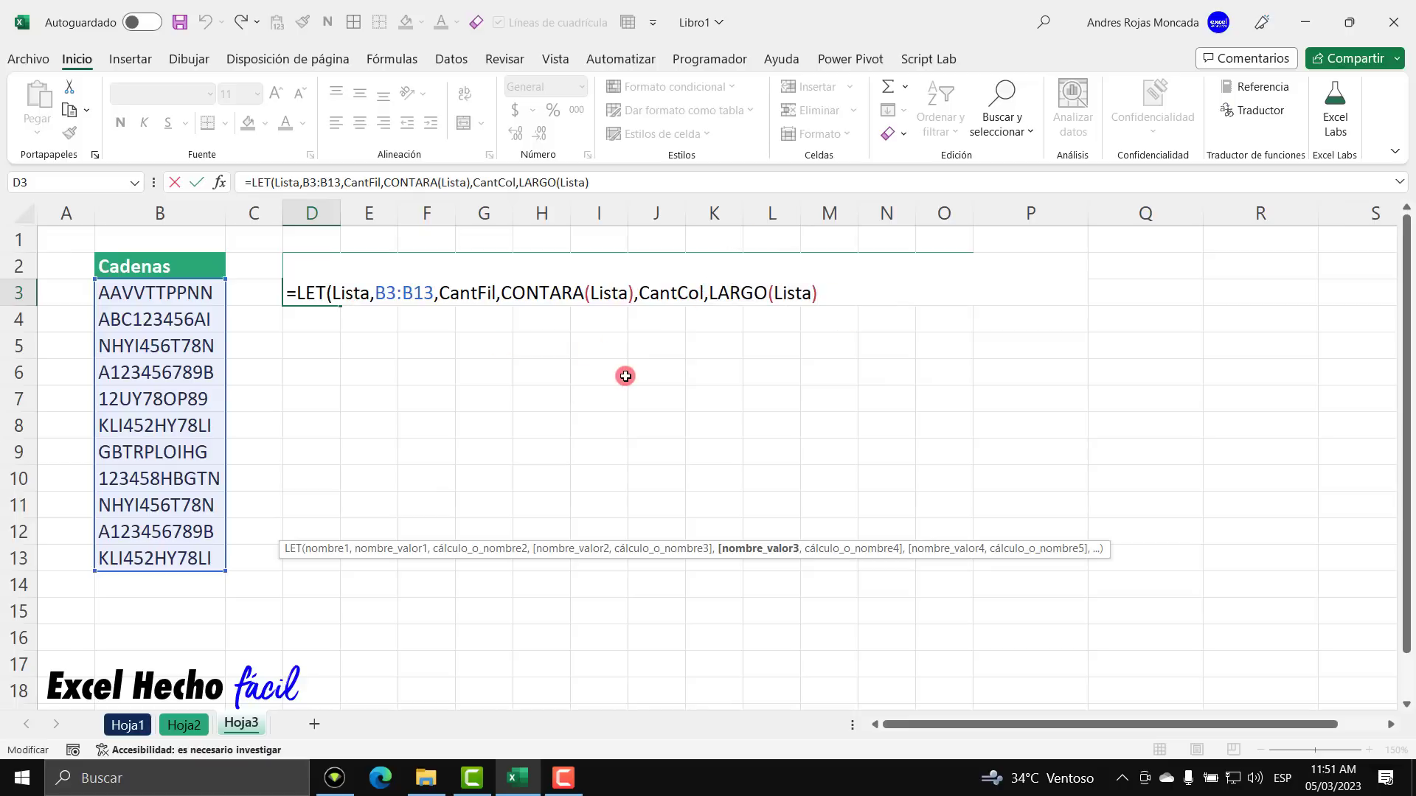
text(max)
key(Tab)
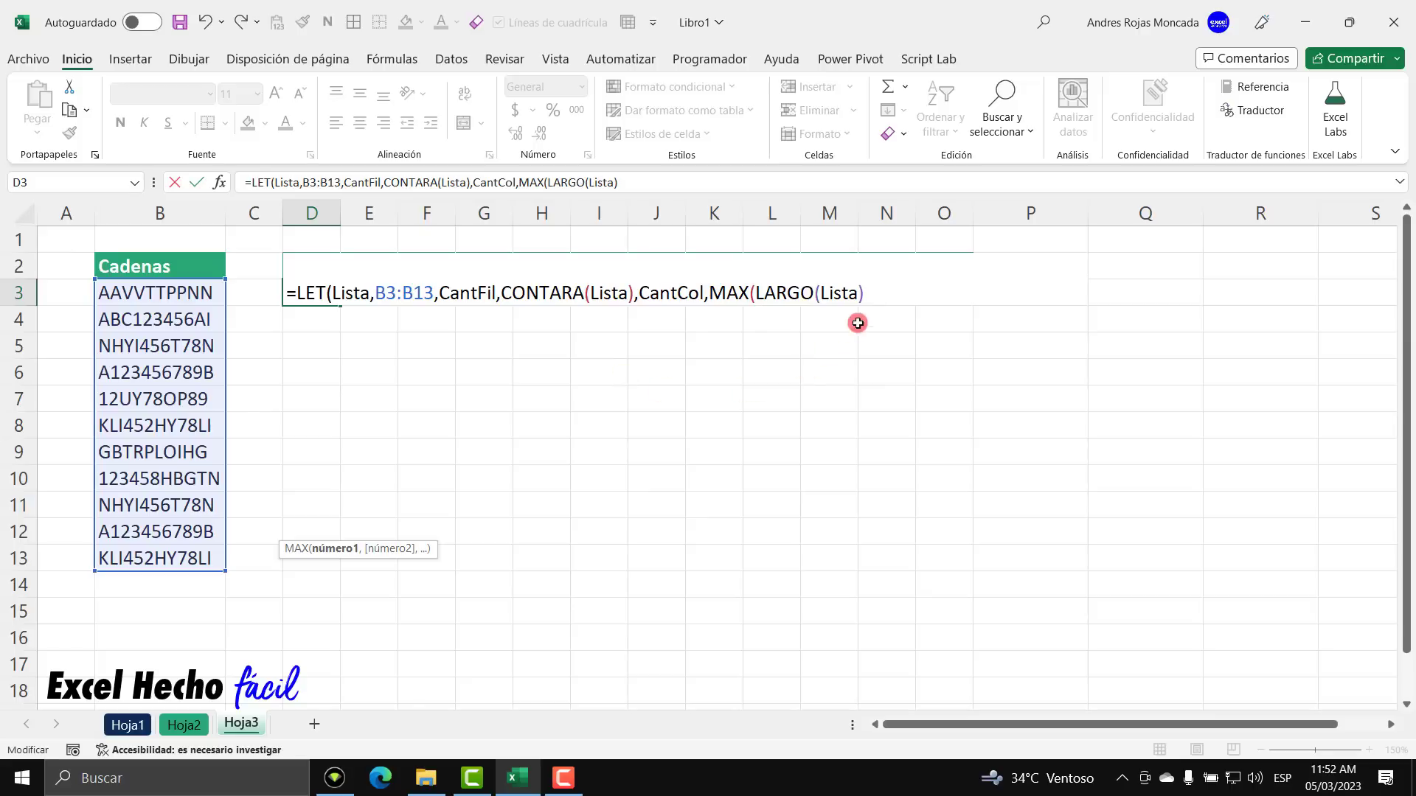
click(866, 295)
text())
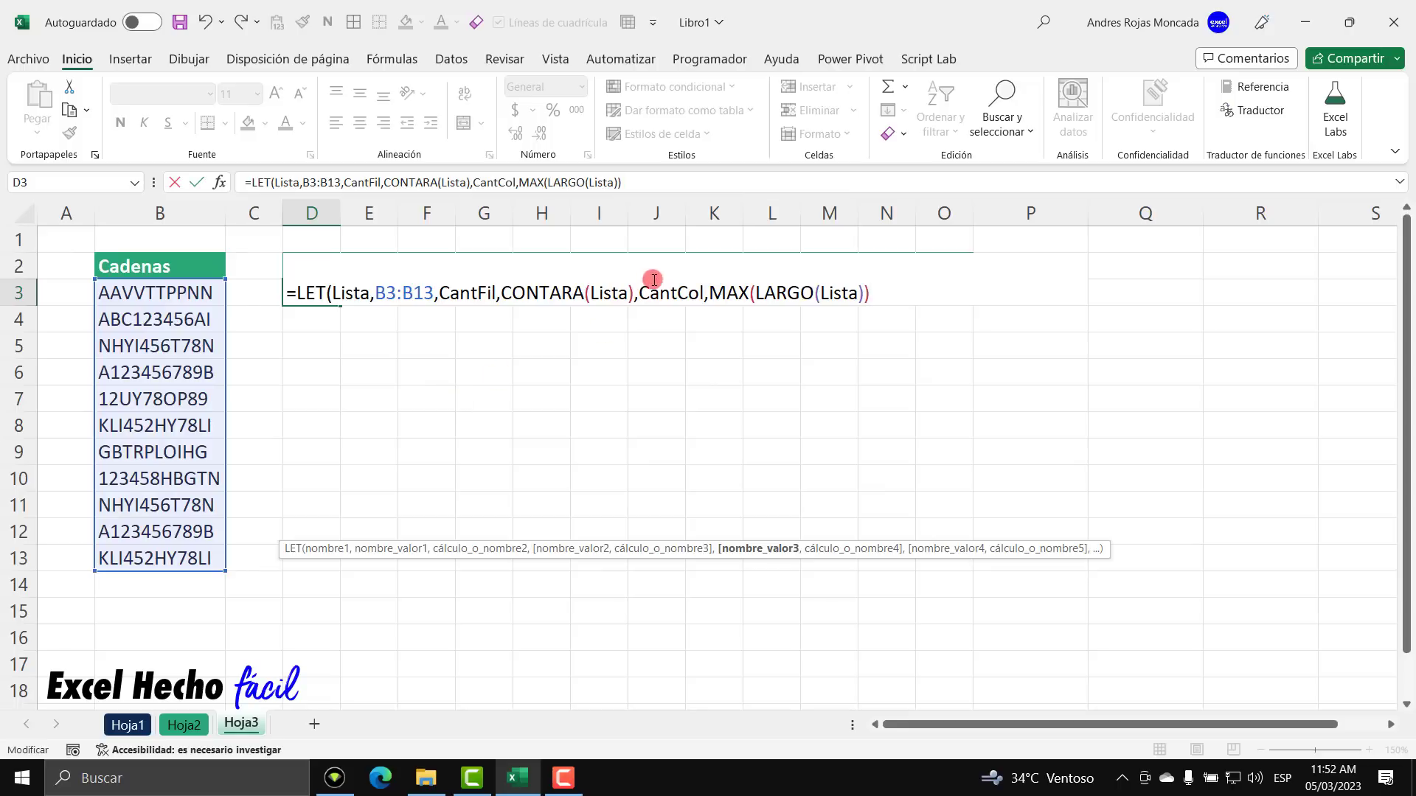
drag(703, 293, 638, 292)
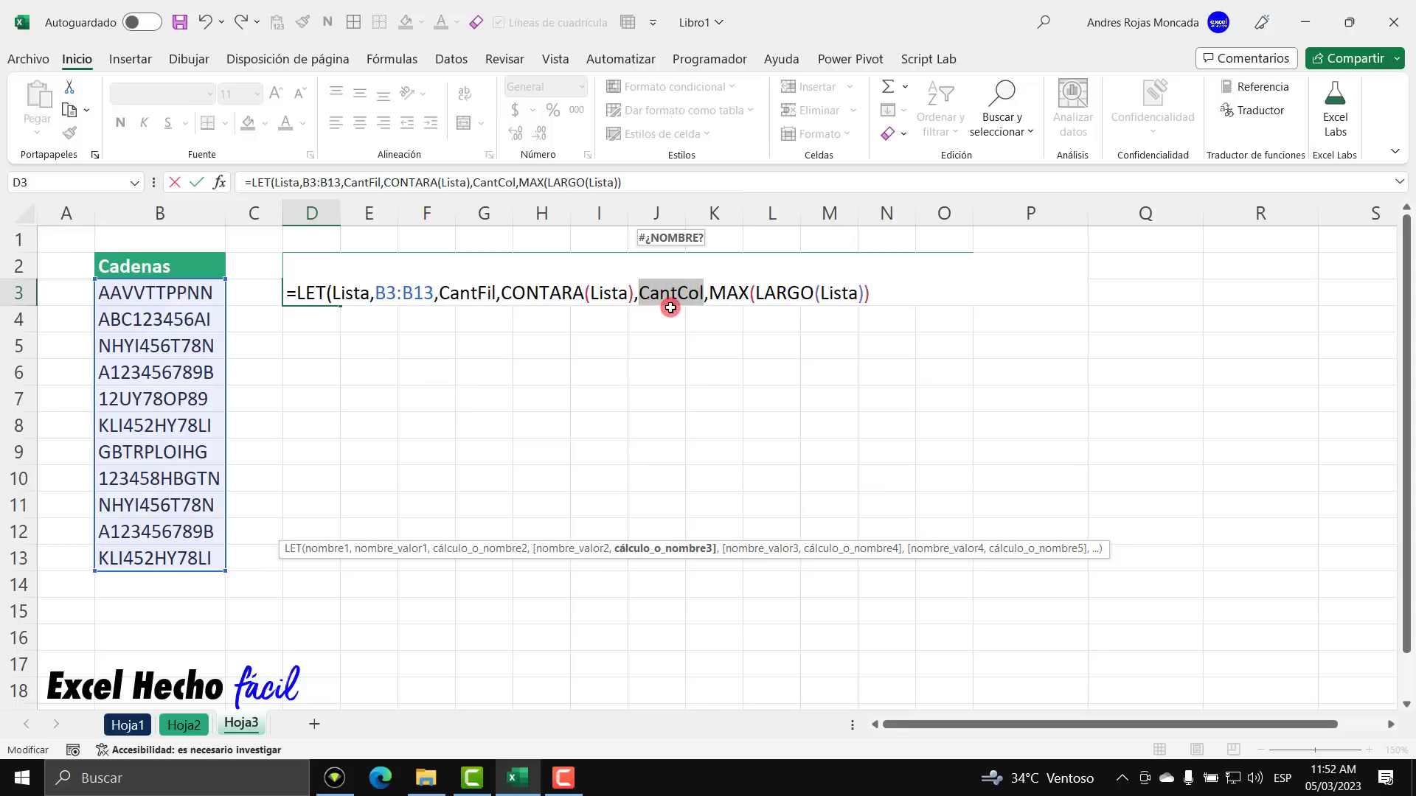
click(883, 295)
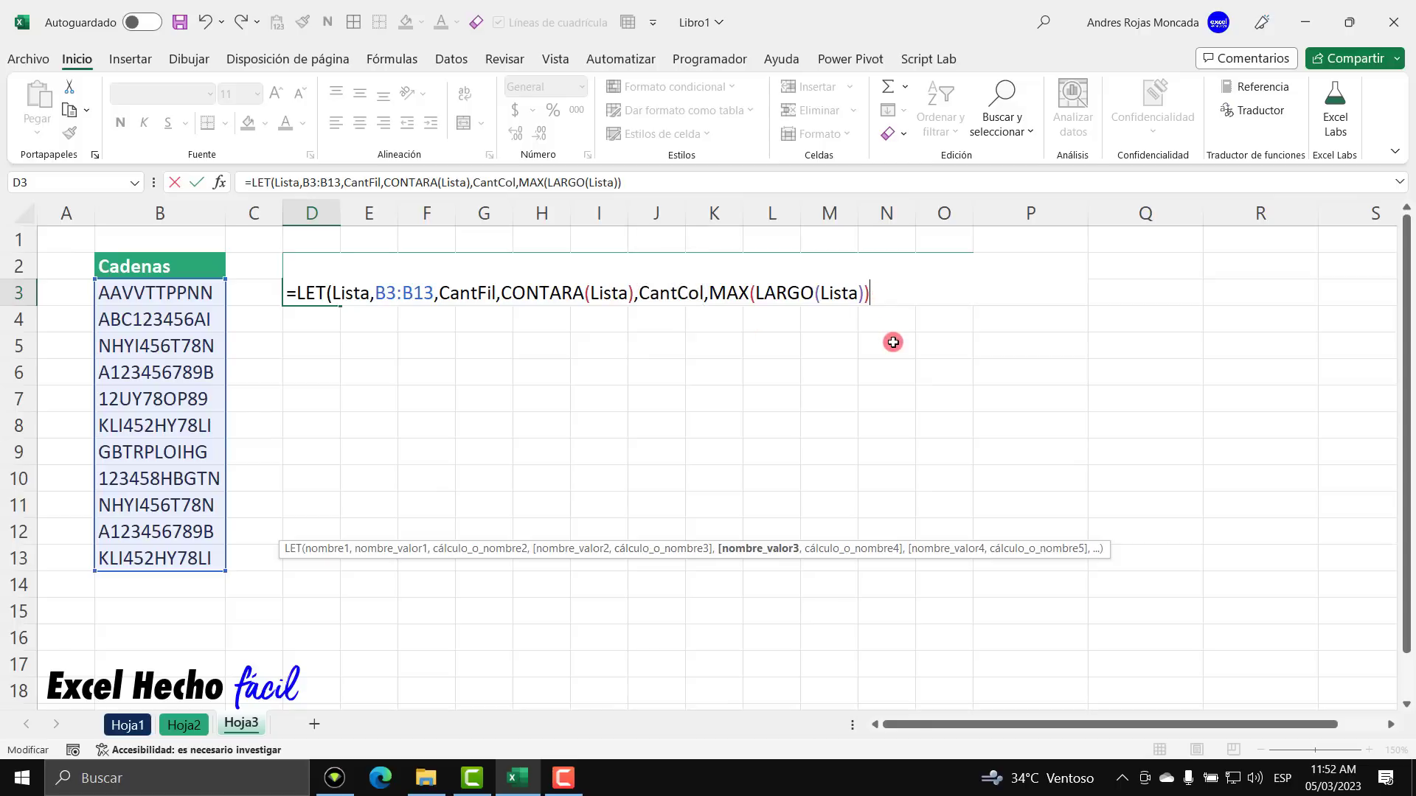
text(,)
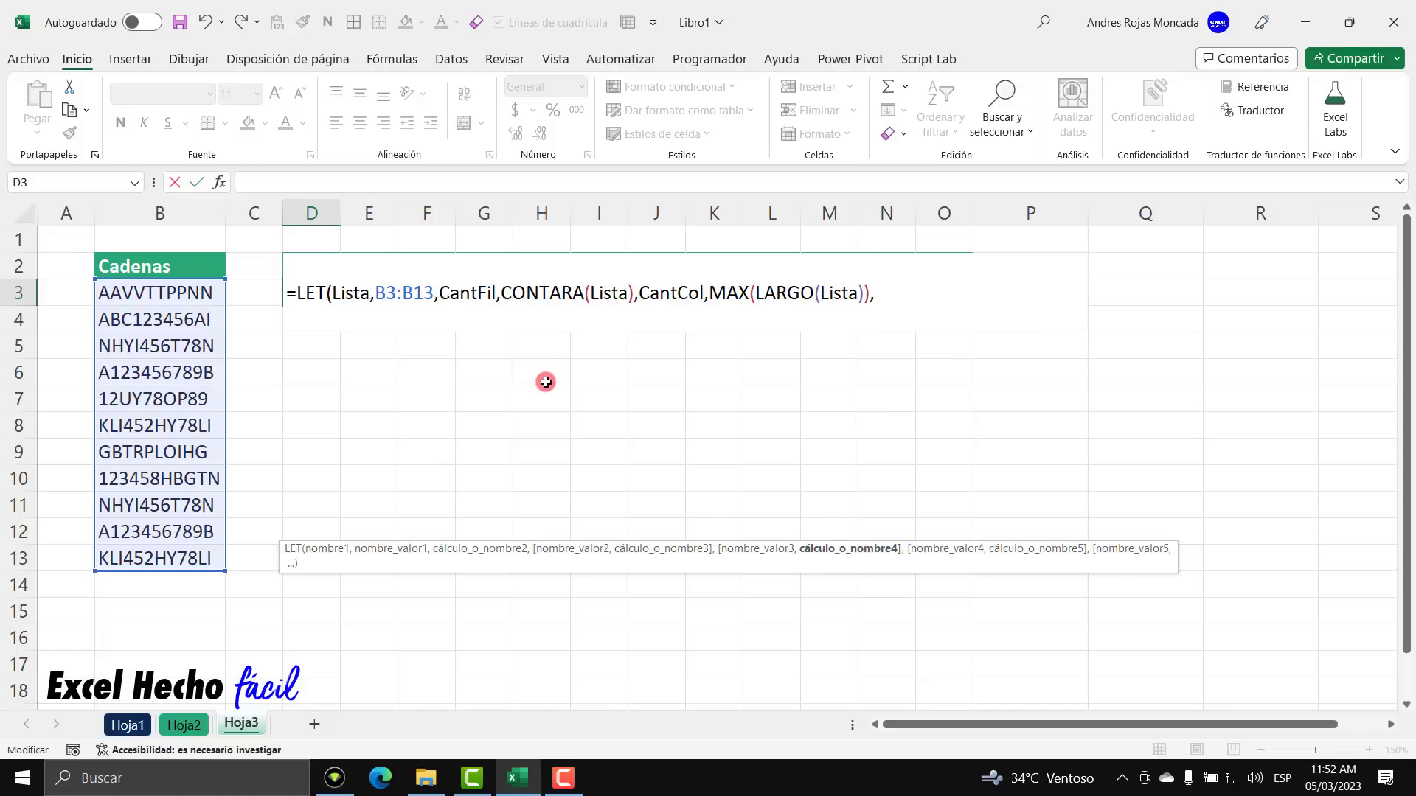
- On a new line of the LET formula, begin ARCHIVOMAKEARRAY with CantFil as rows and CantCol as columns
key(alt+Return)
text(archi)
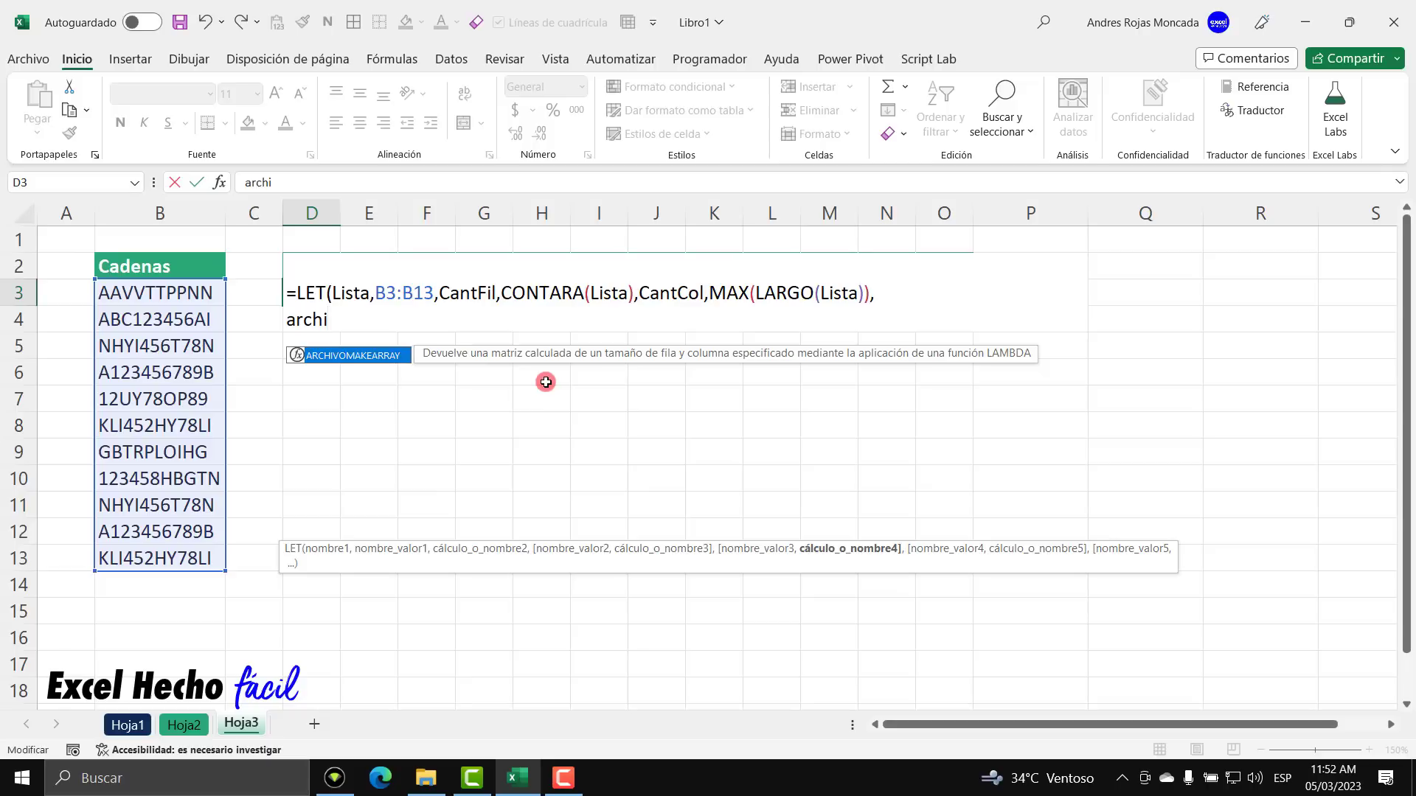
key(Tab)
key(BackSpace)
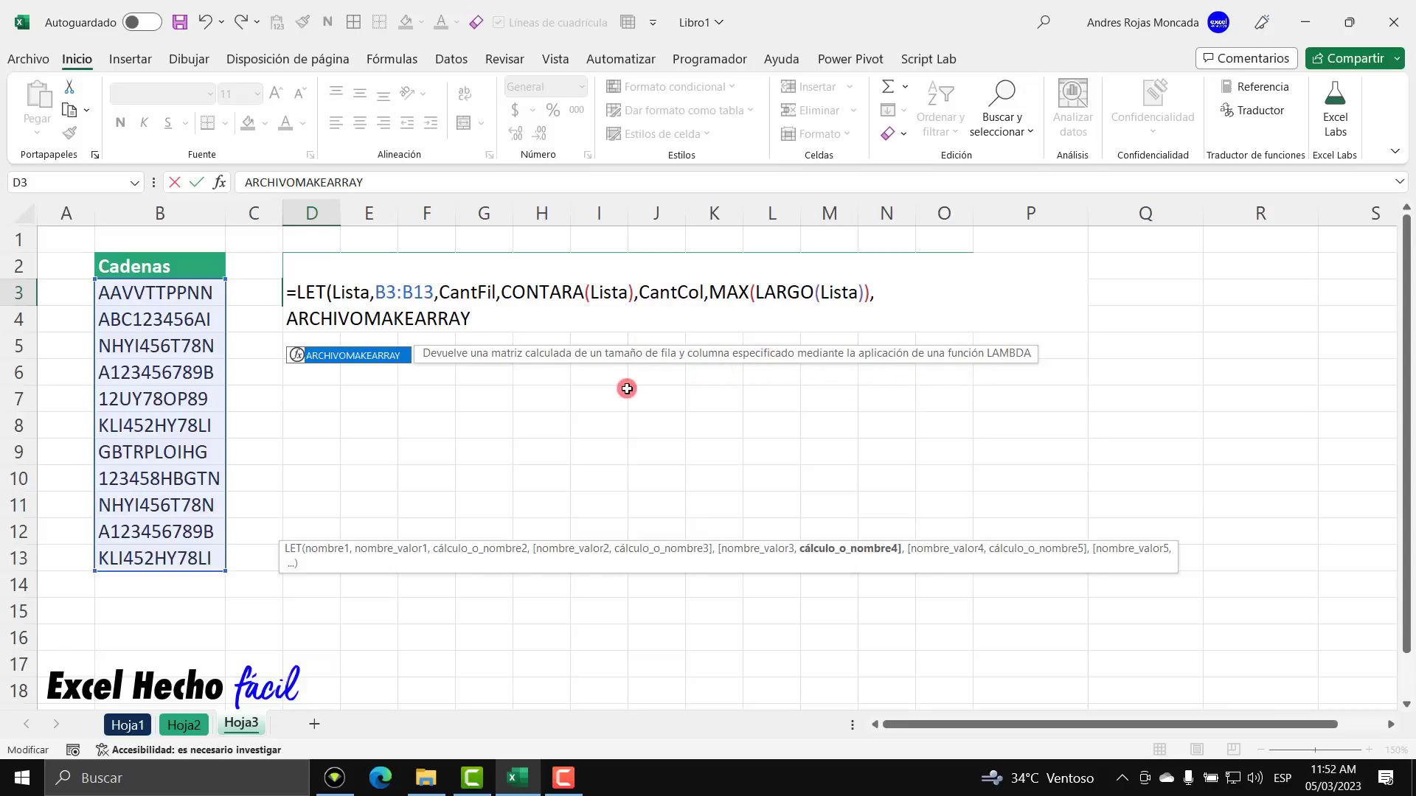
text(()
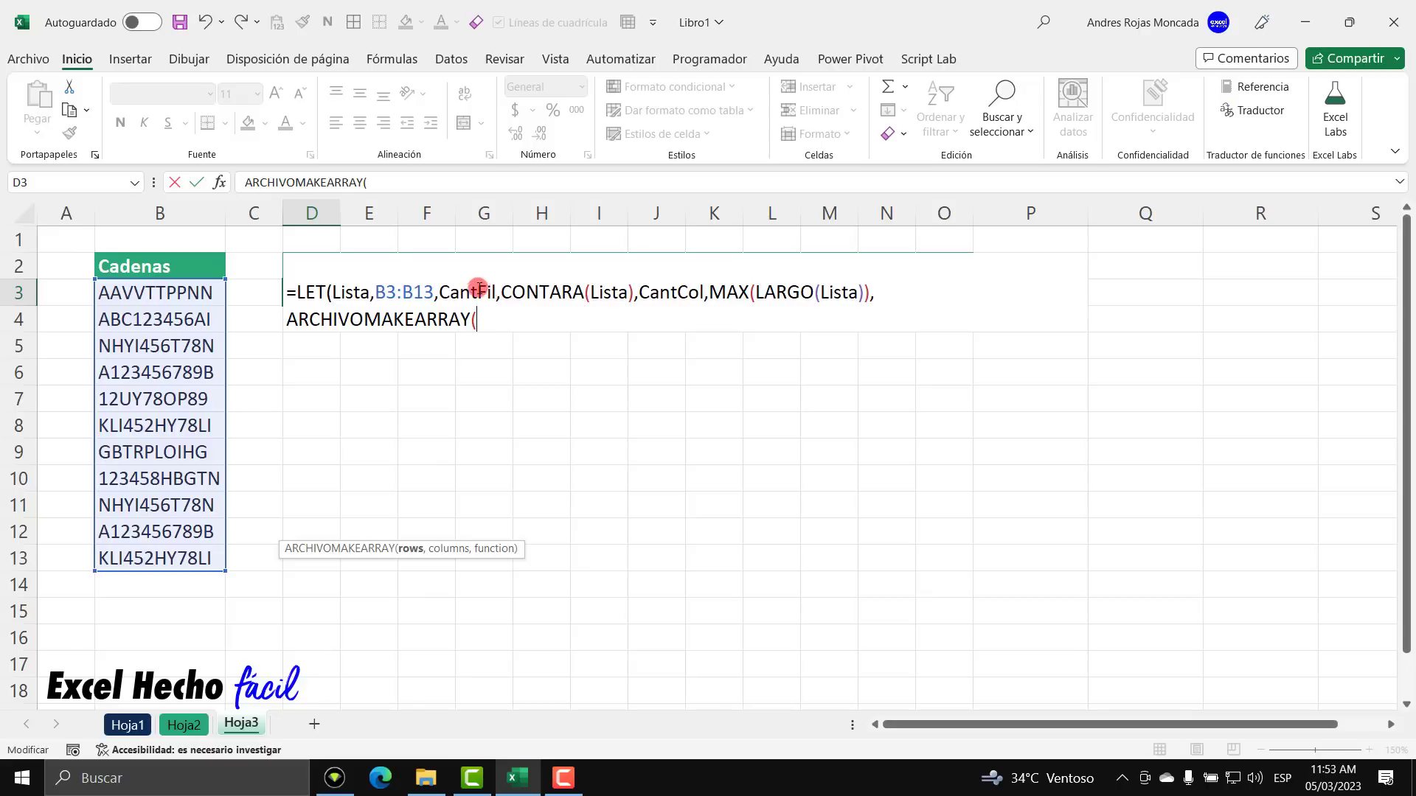
text(cant)
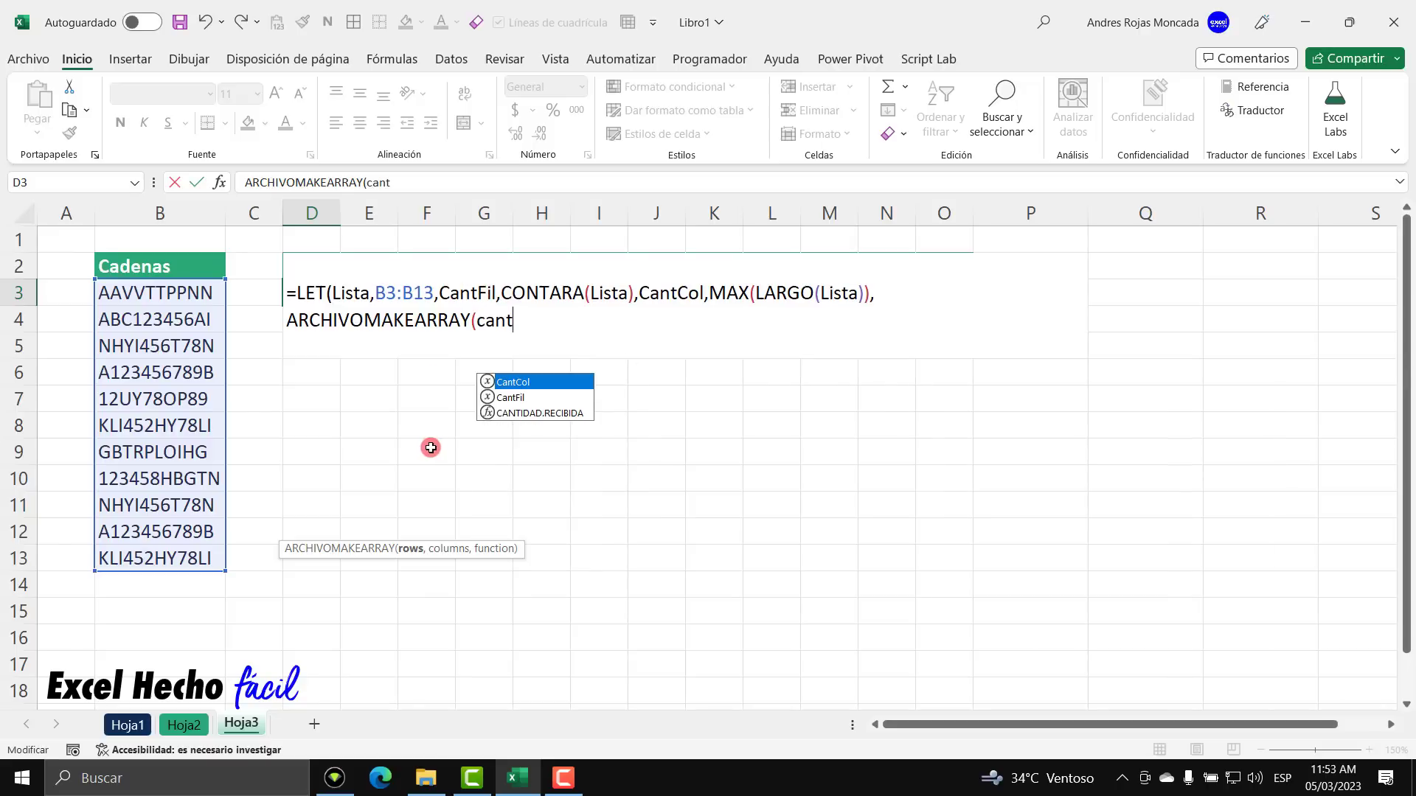
key(Down)
key(Tab)
text(,)
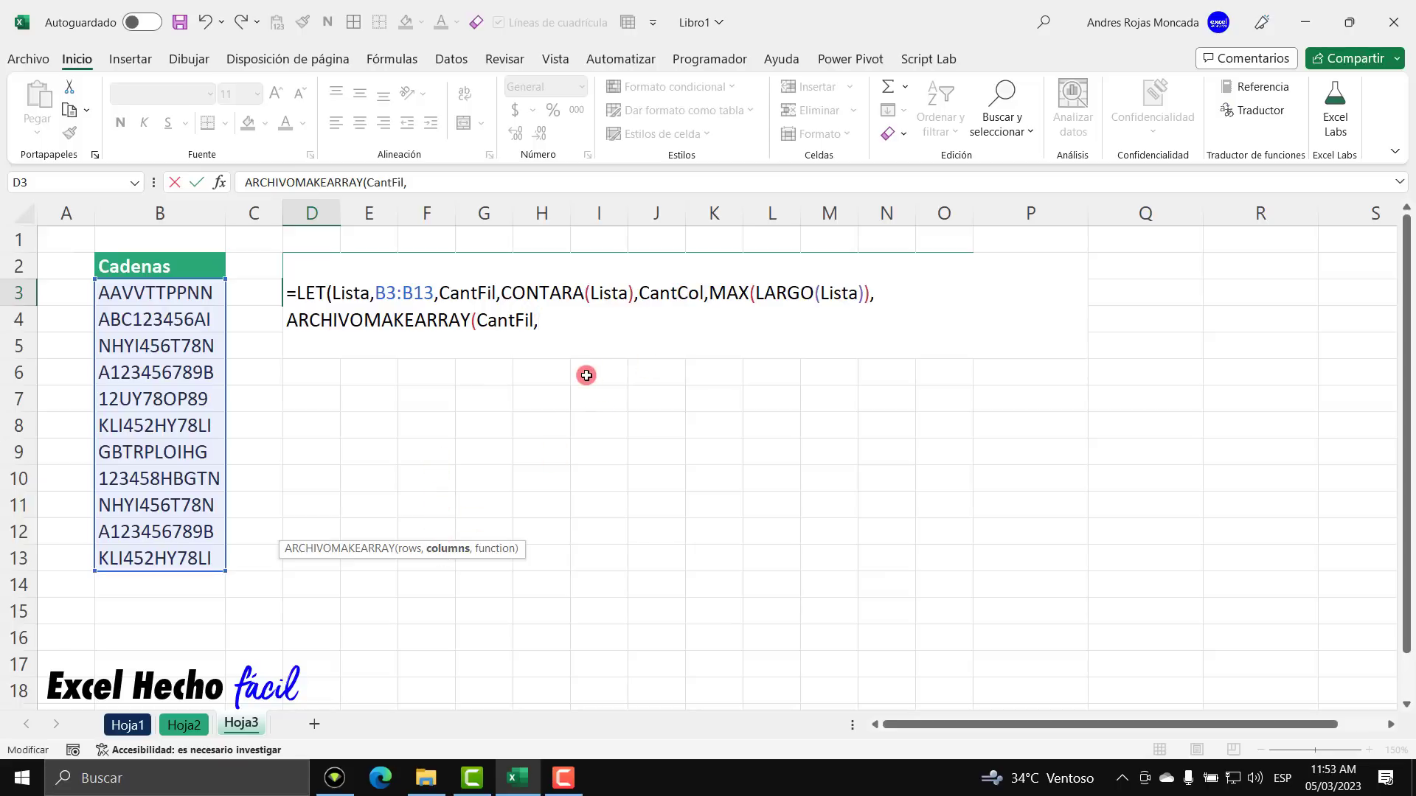
text(CantCol,)
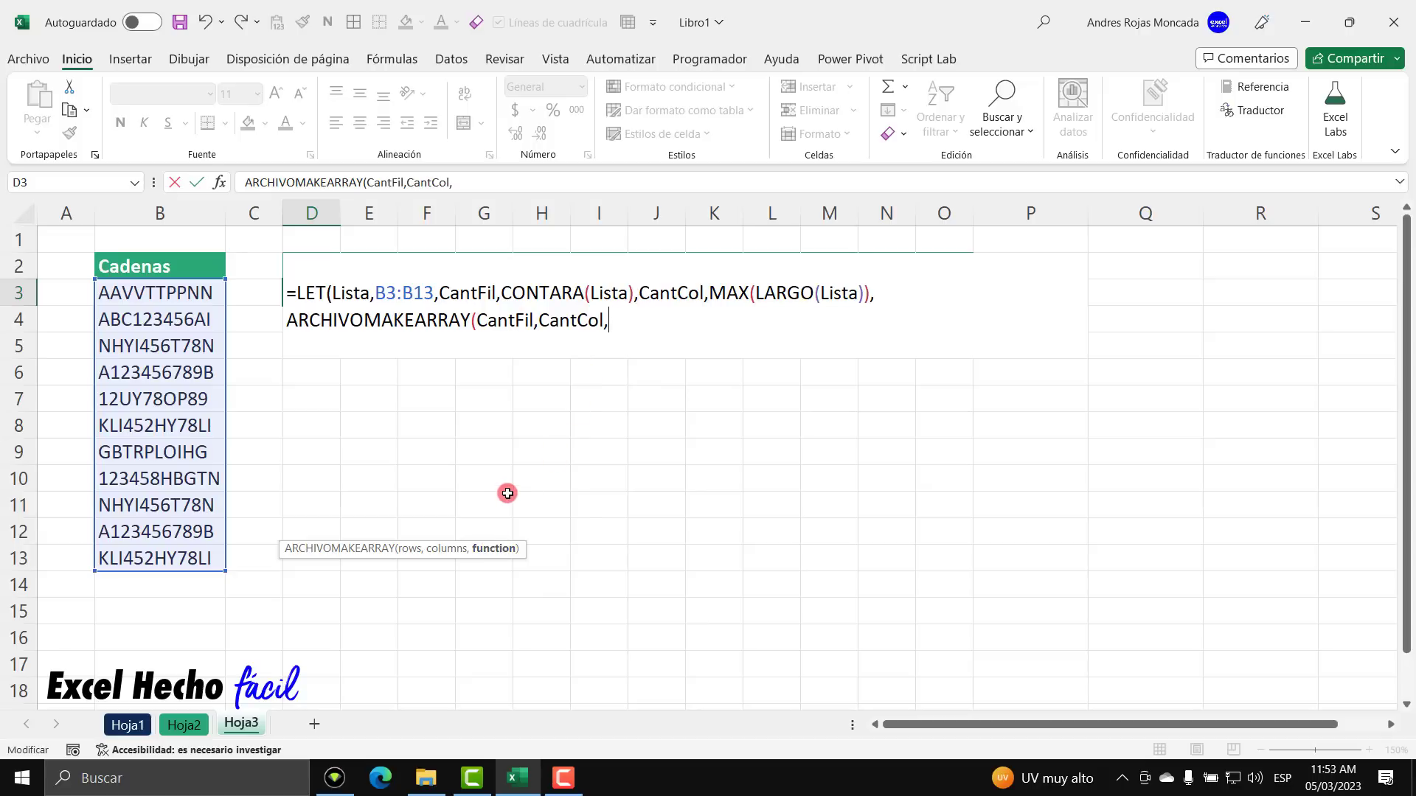
- Add a LAMBDA with the parameters Fil and Col as the function argument of ARCHIVOMAKEARRAY
text(lam)
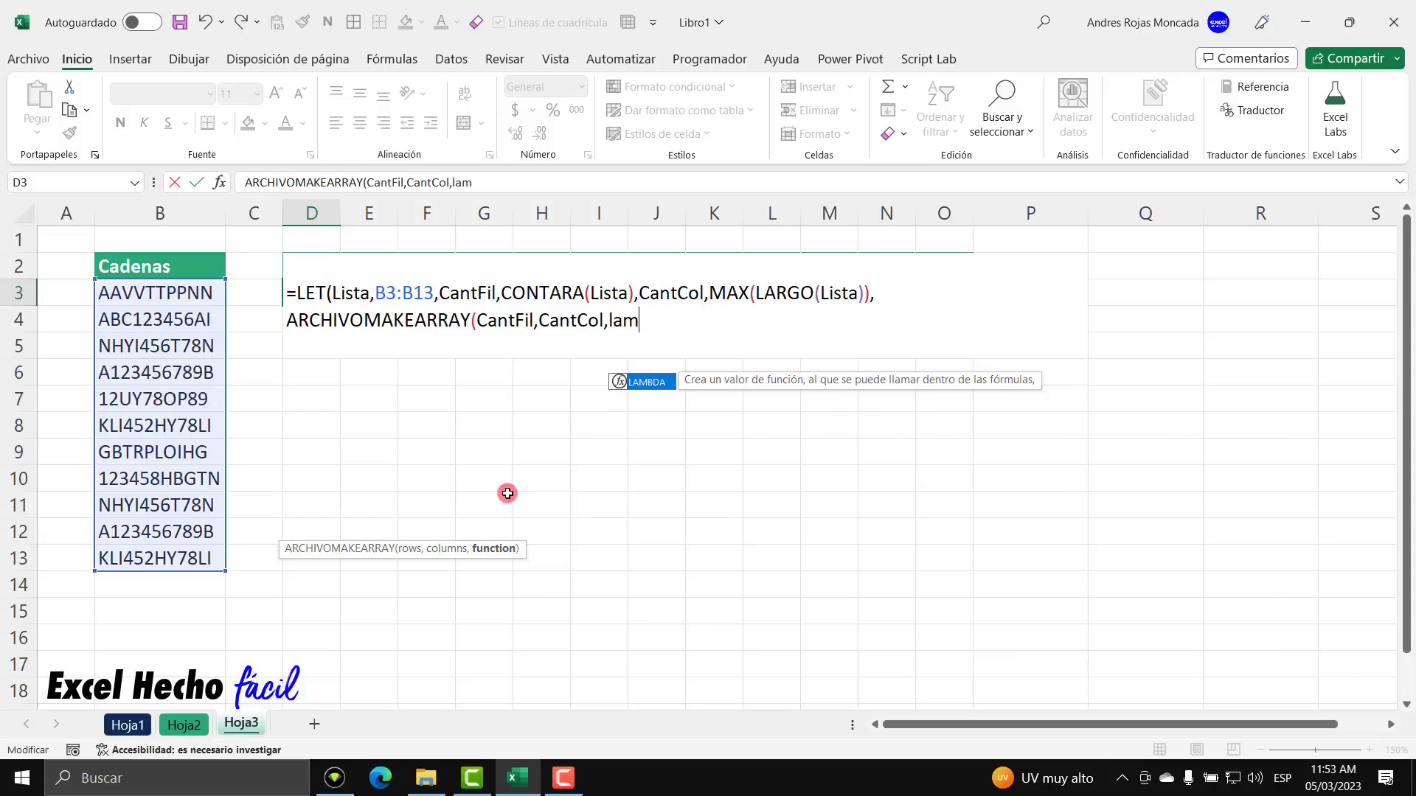
key(Tab)
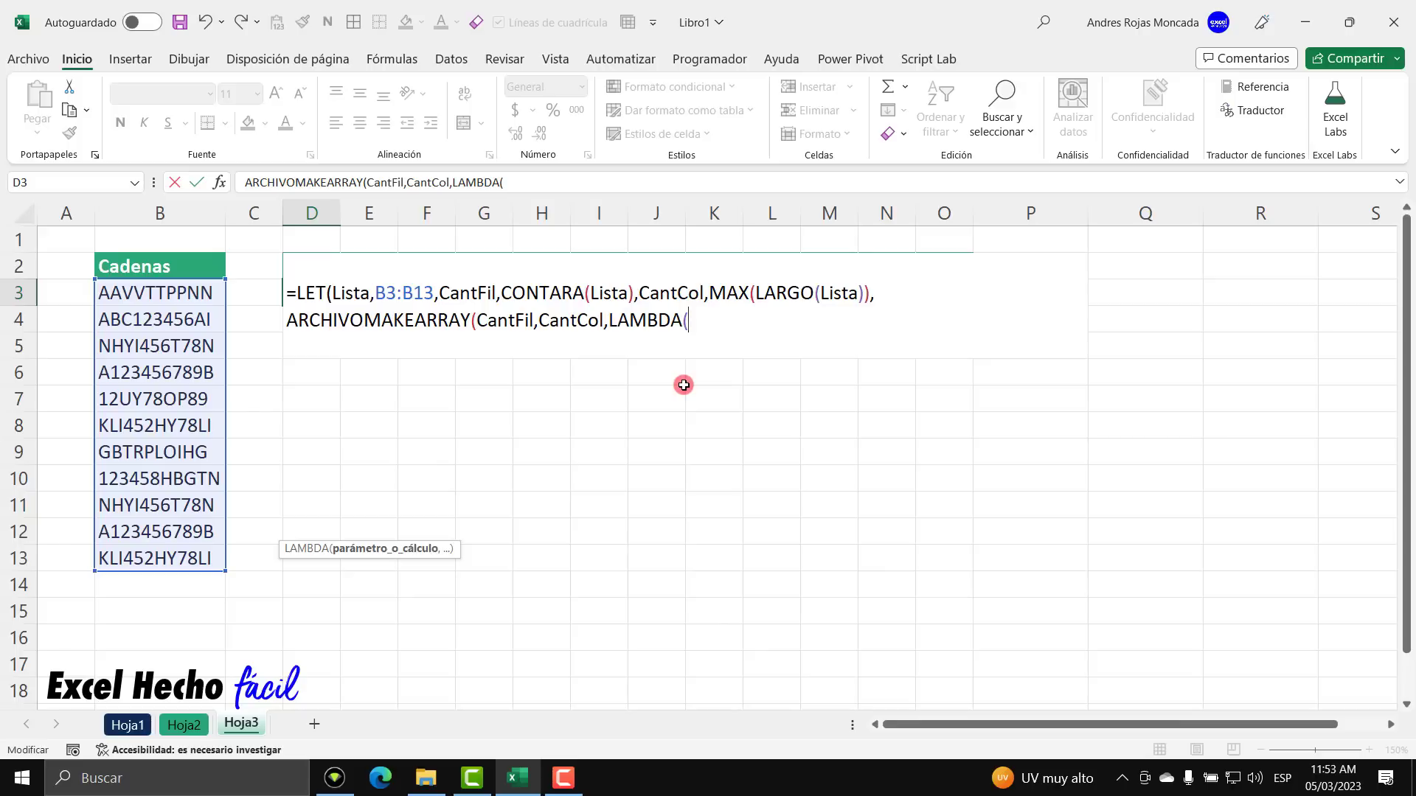
text(Fil,)
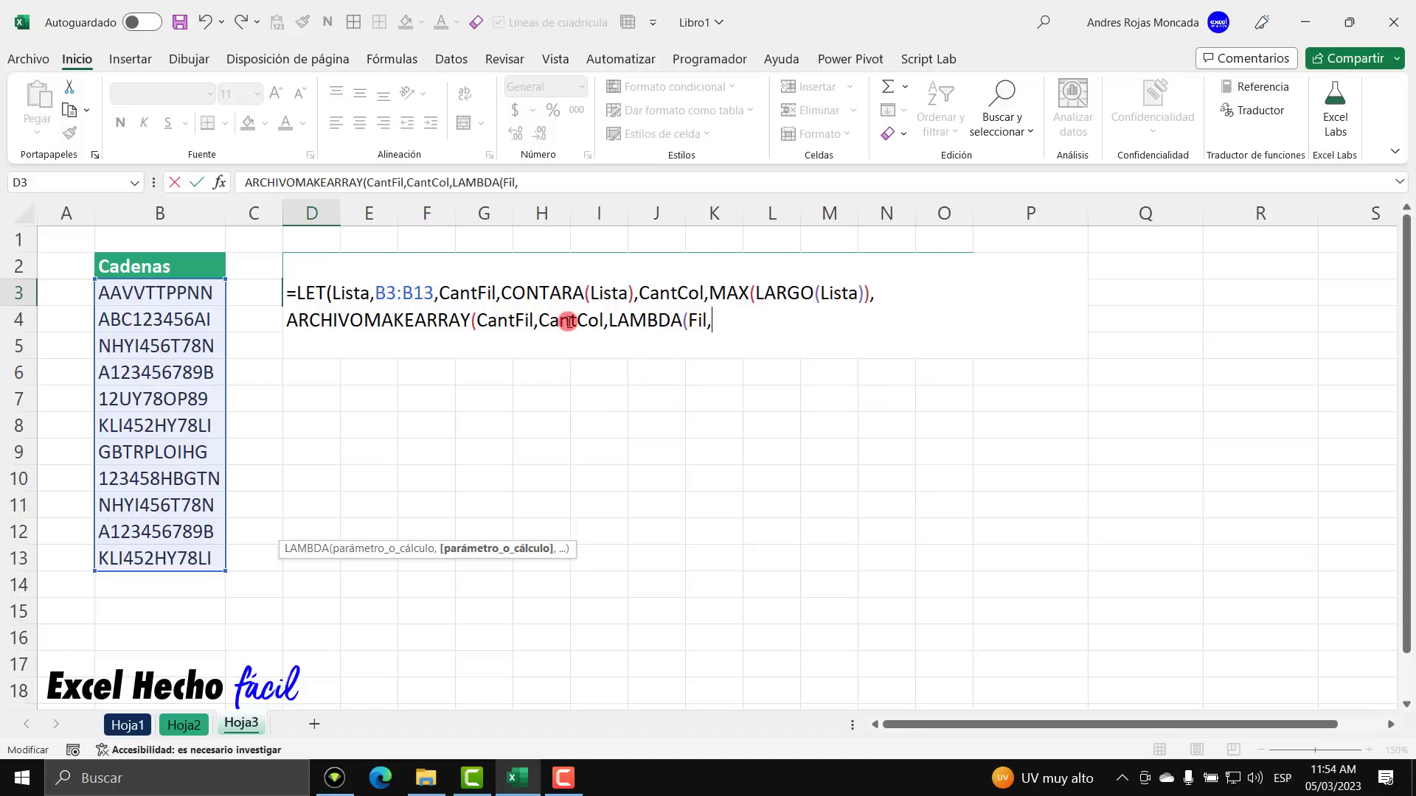
text(Col)
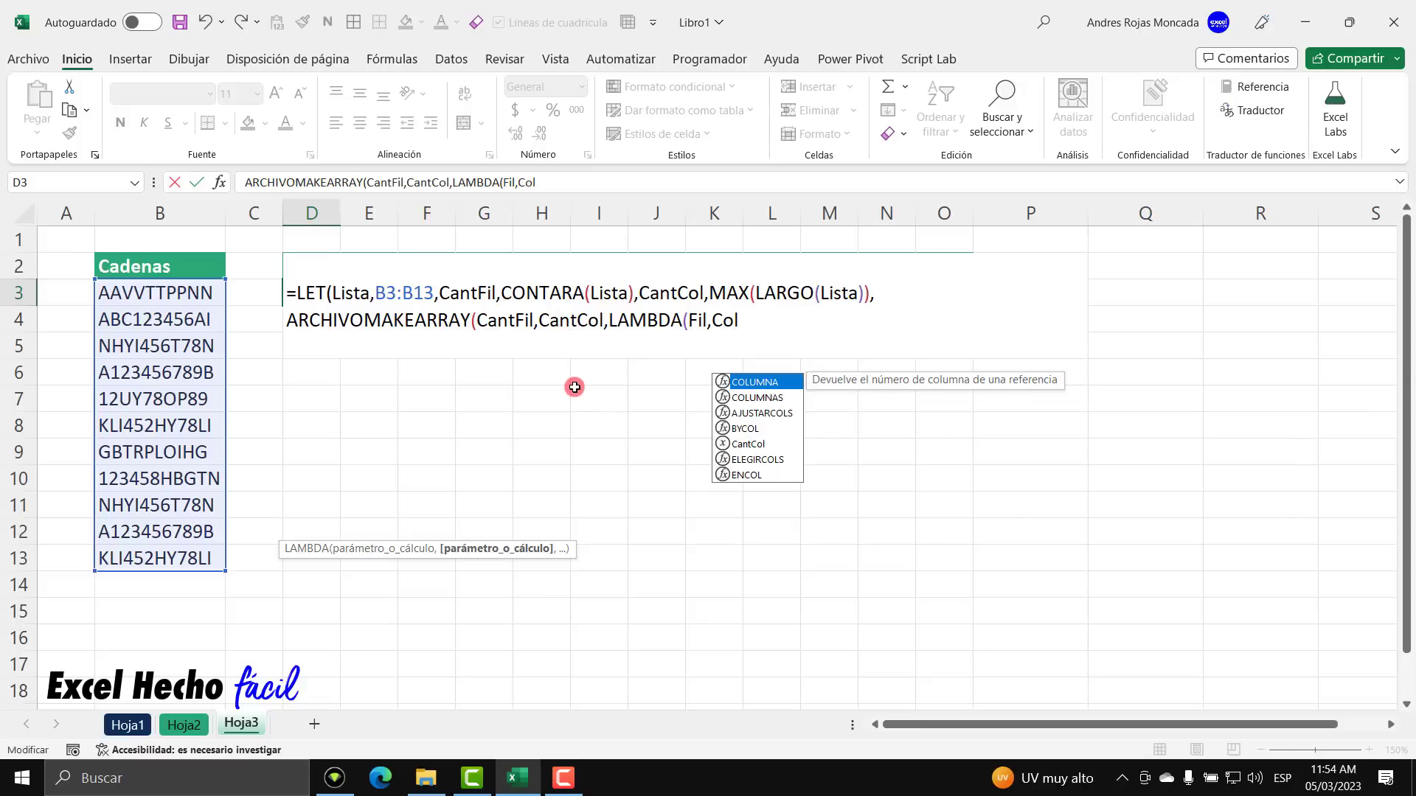
text(,)
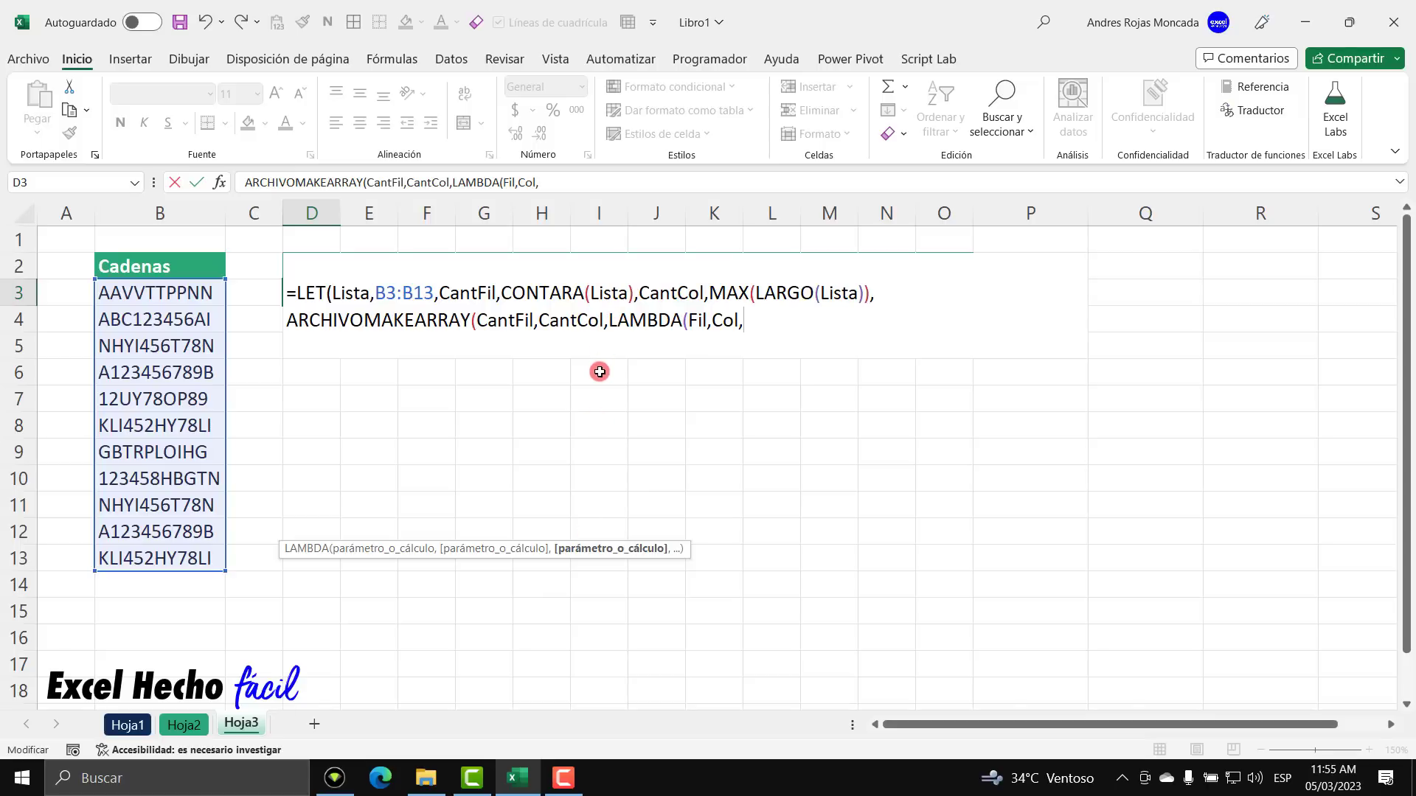
- Begin the LAMBDA calculation with EXTRAE, using INDICE(Lista,Fil) as its text argument
text(extr)
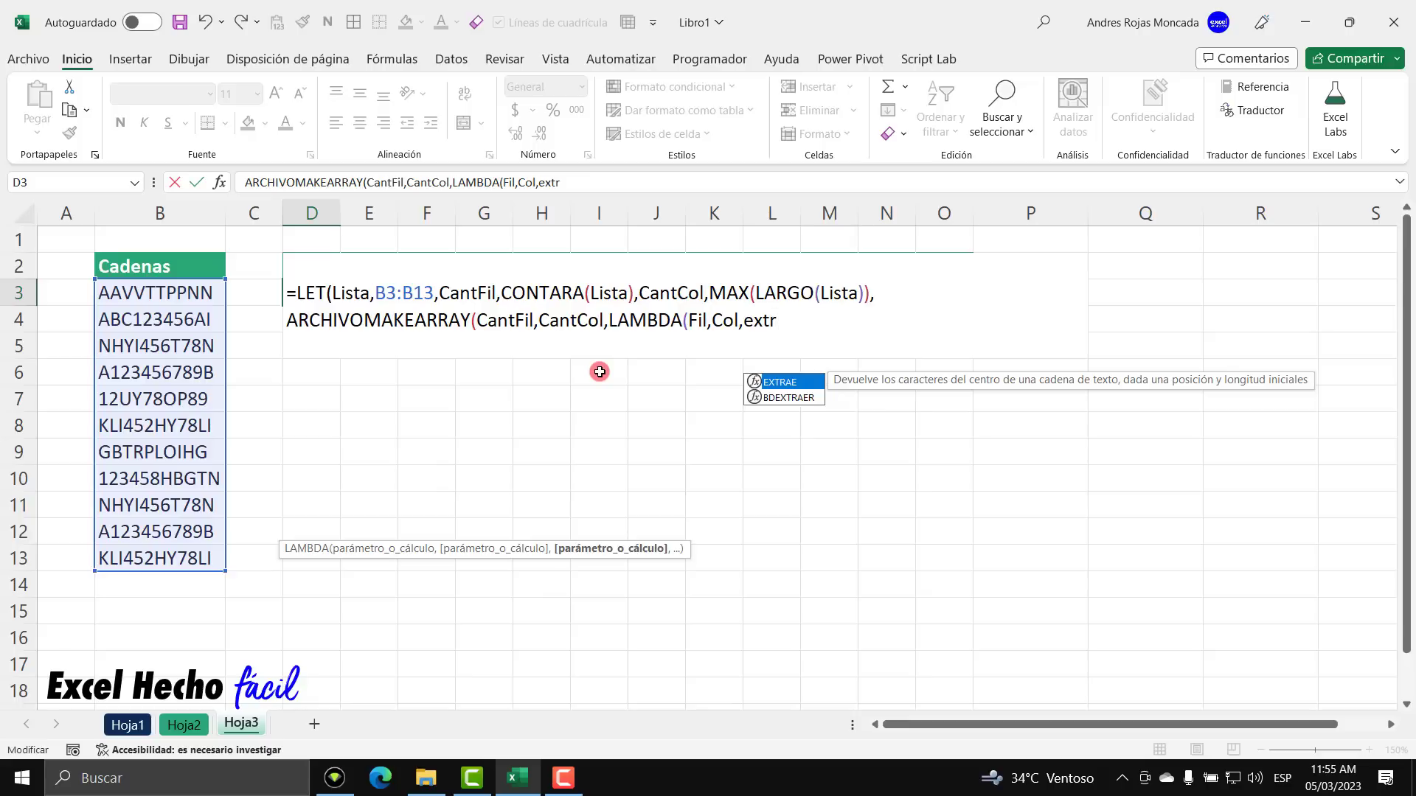
key(Tab)
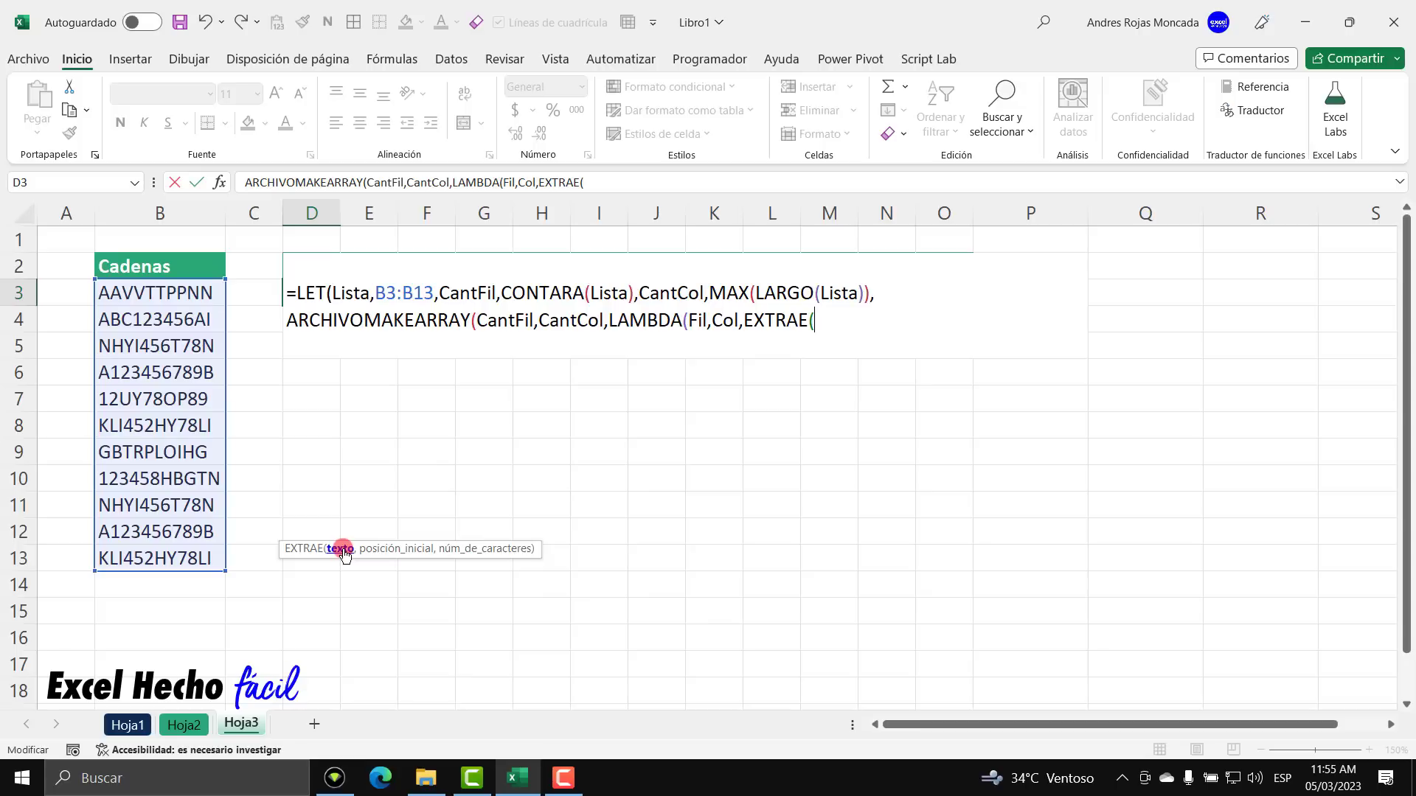
text(Ind)
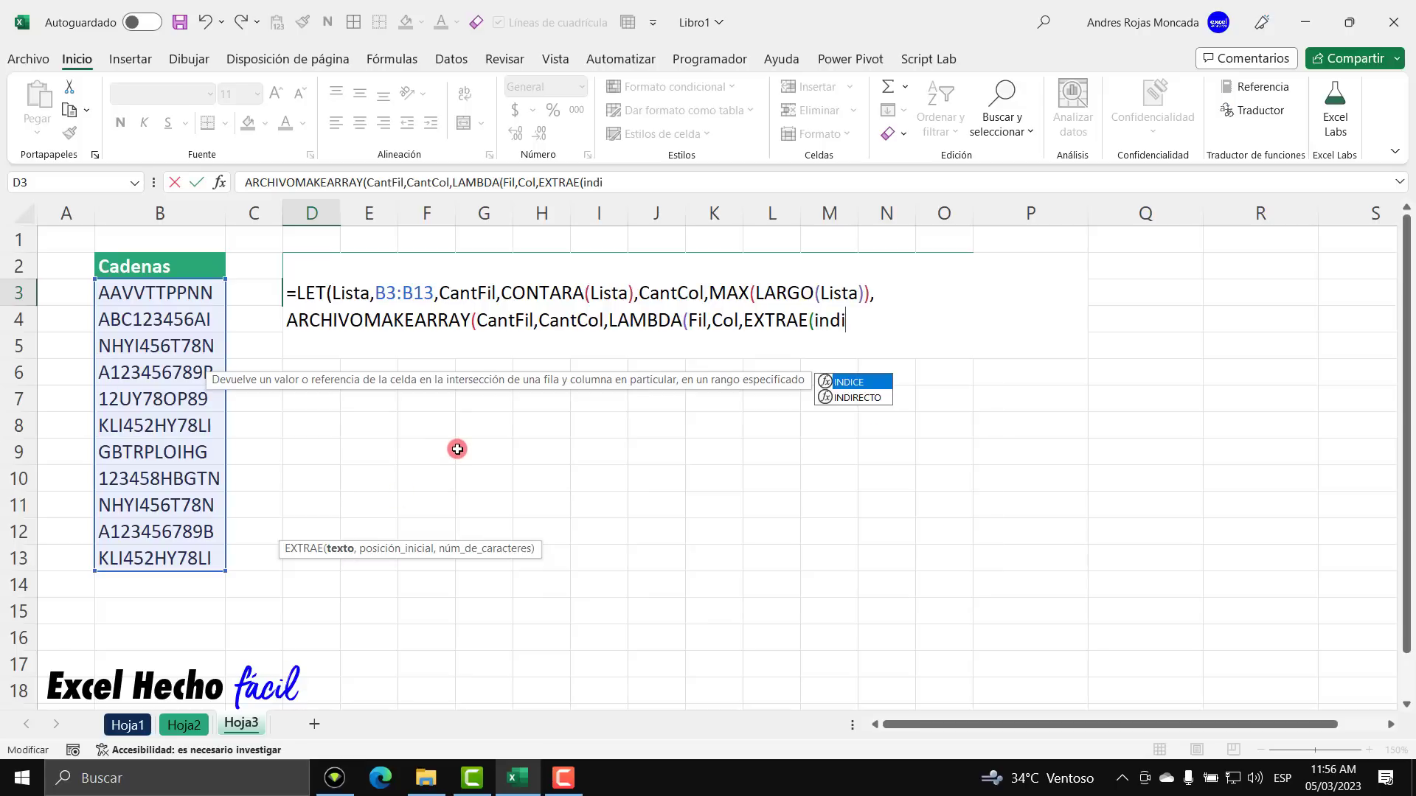
key(Tab)
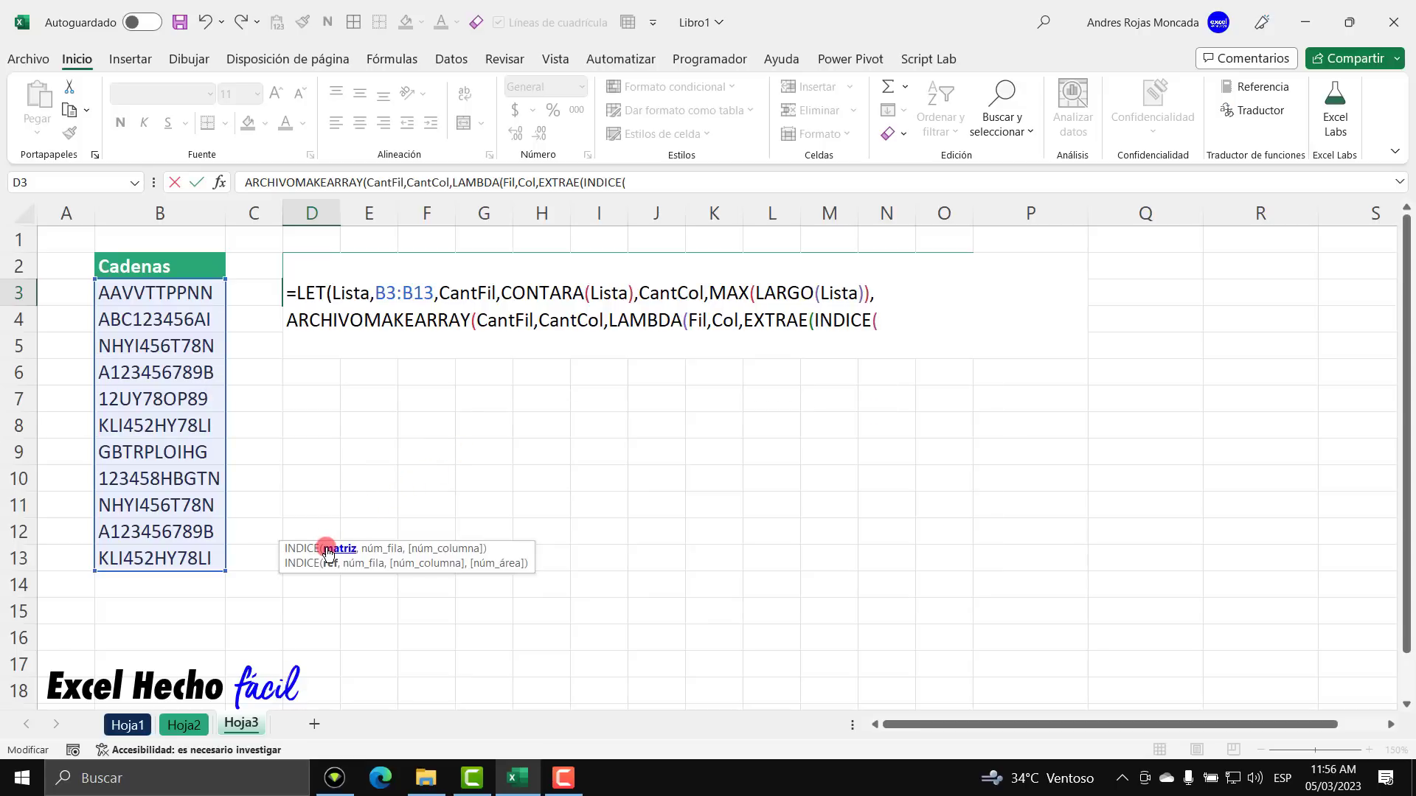
text(Lis)
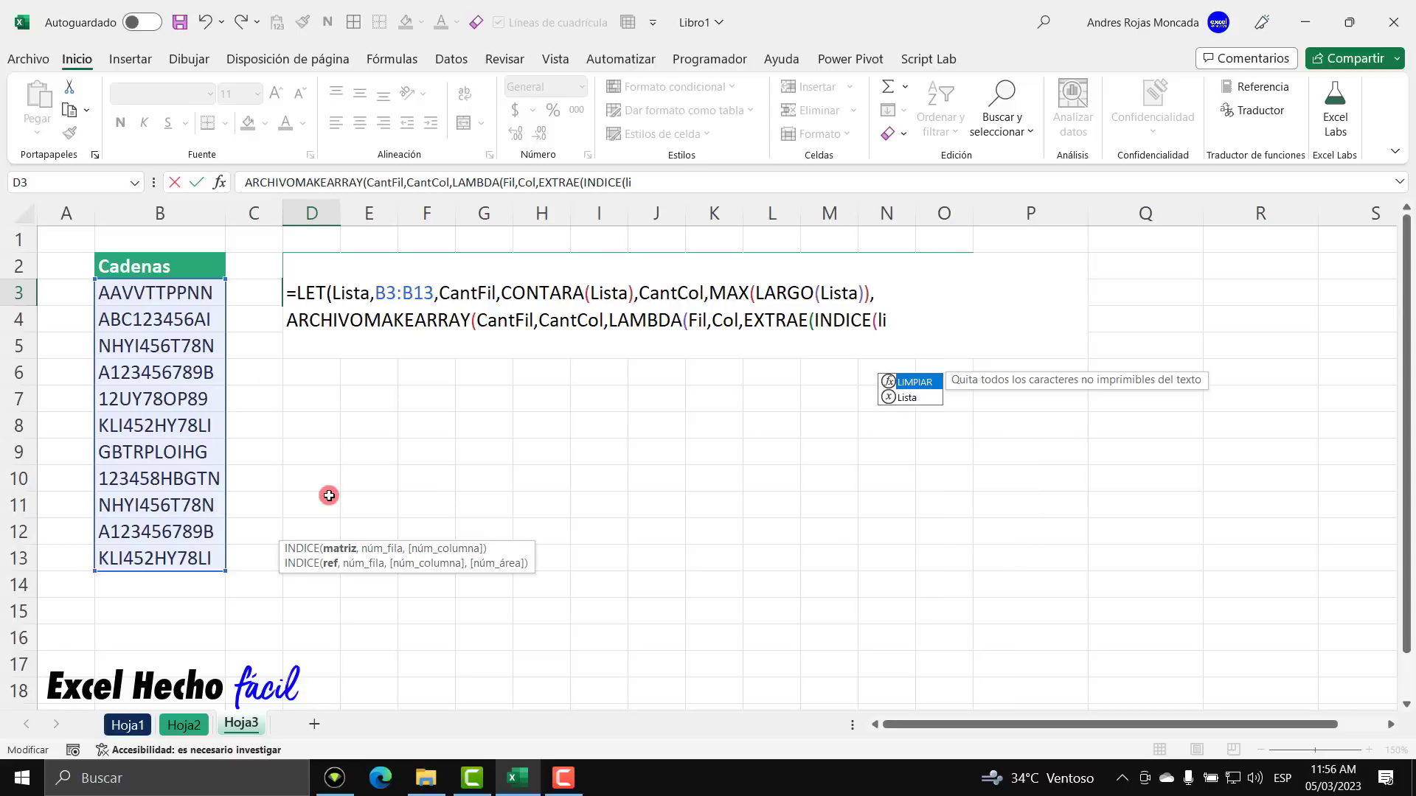
key(Tab)
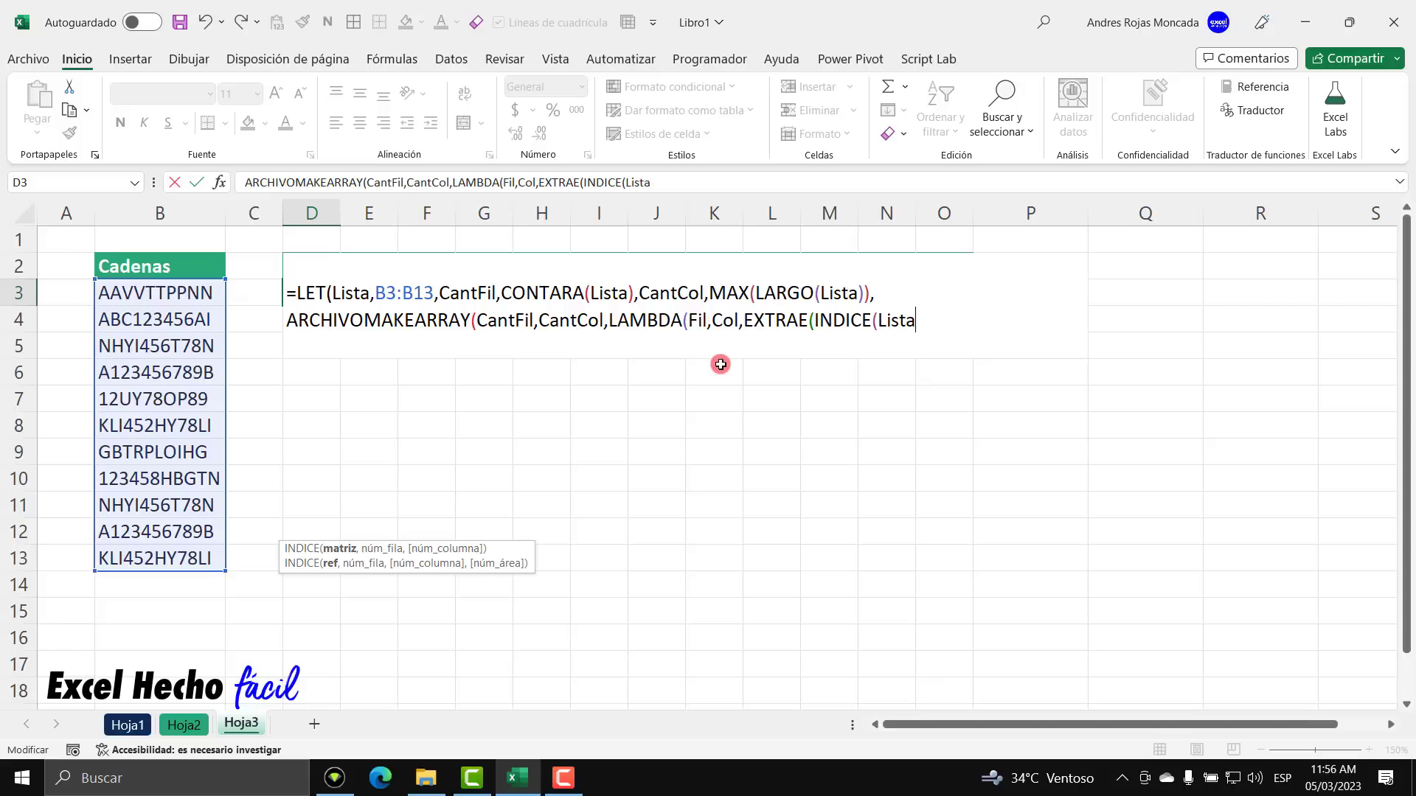
text(,Fil)
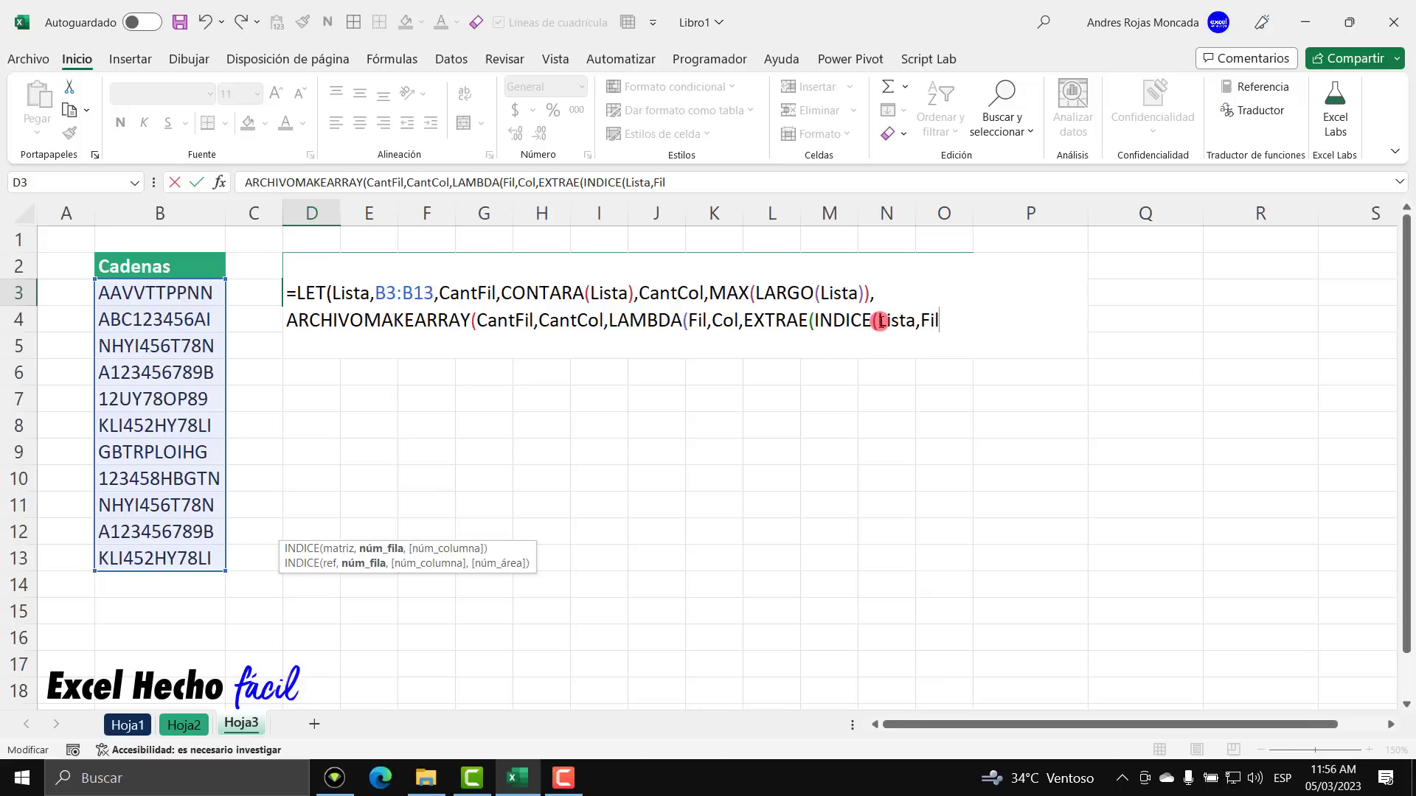
drag(880, 322, 914, 322)
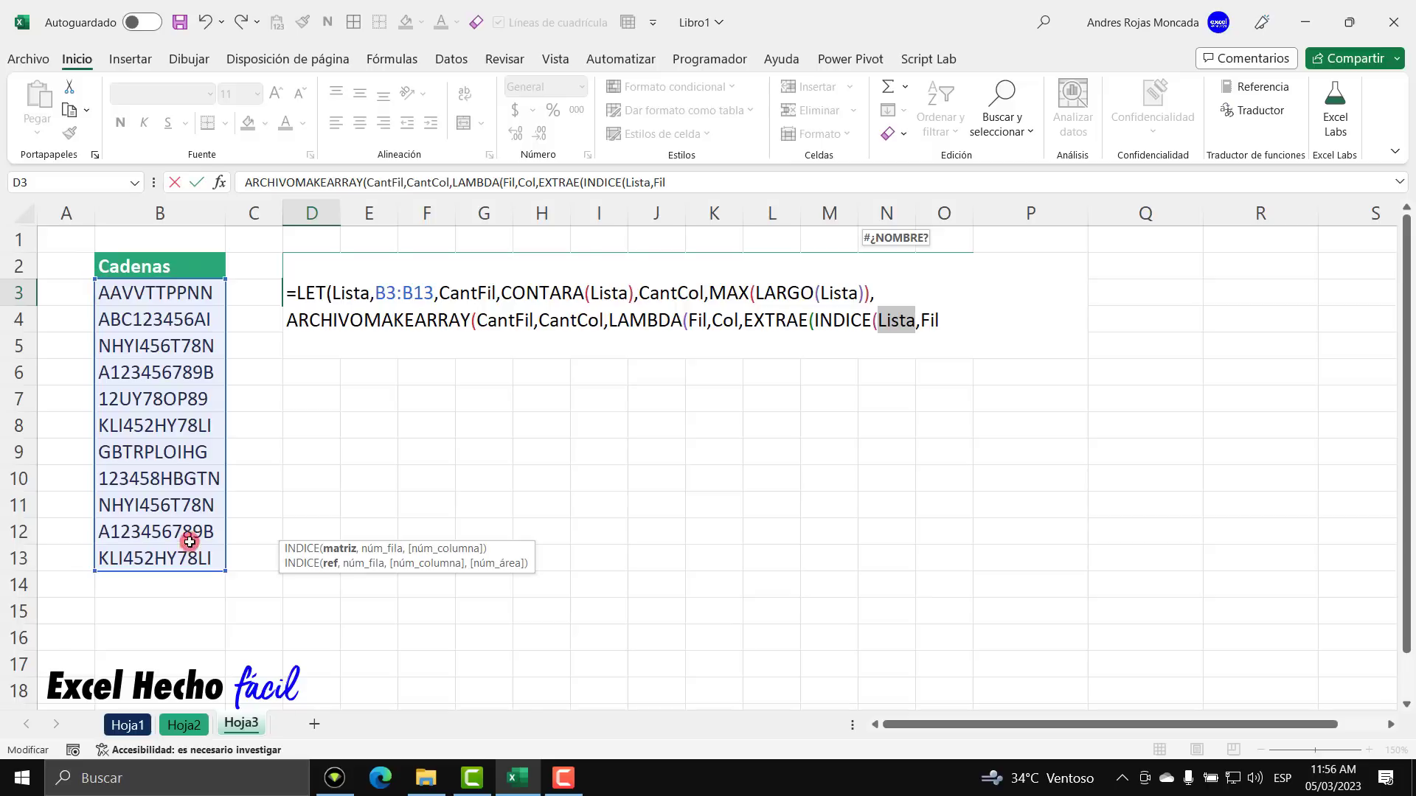
click(941, 320)
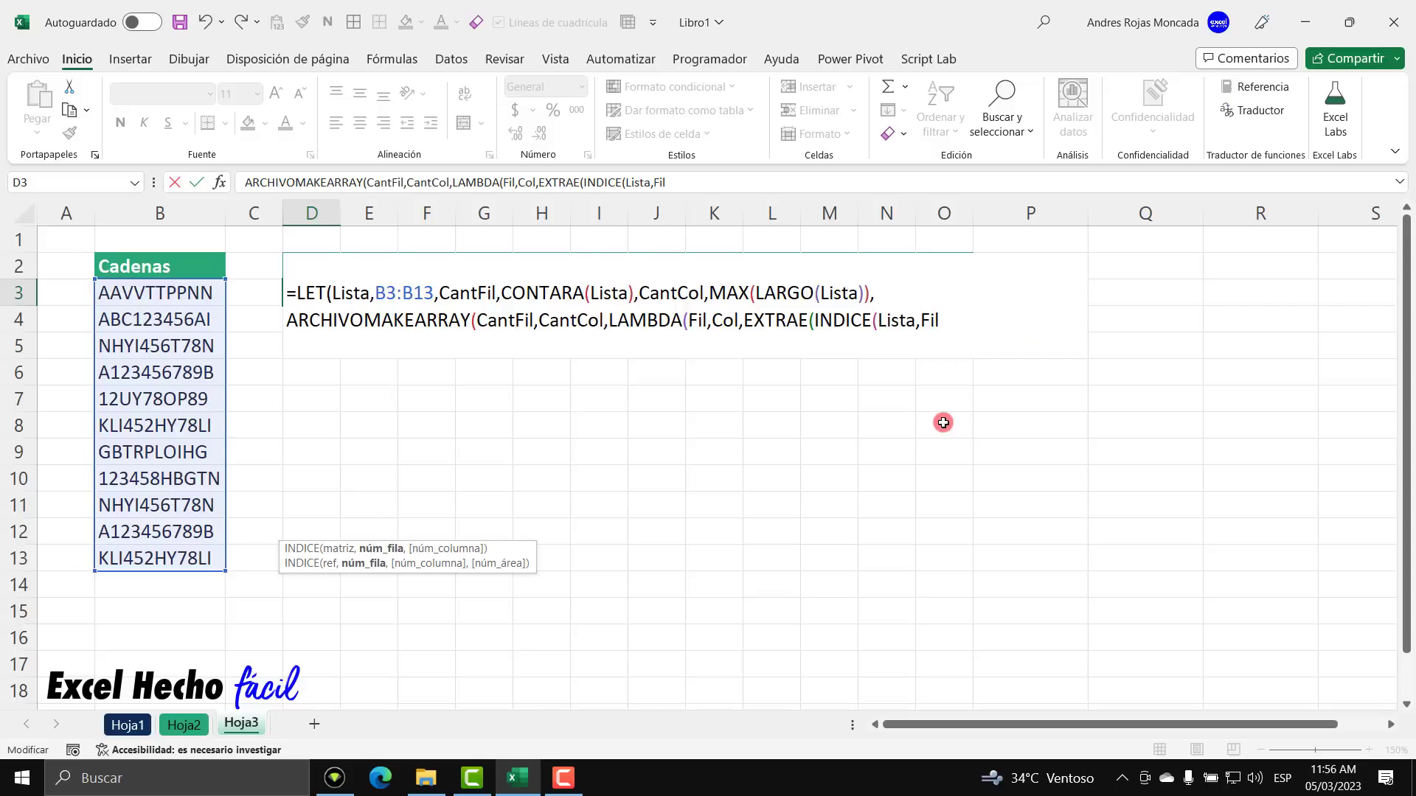
text())
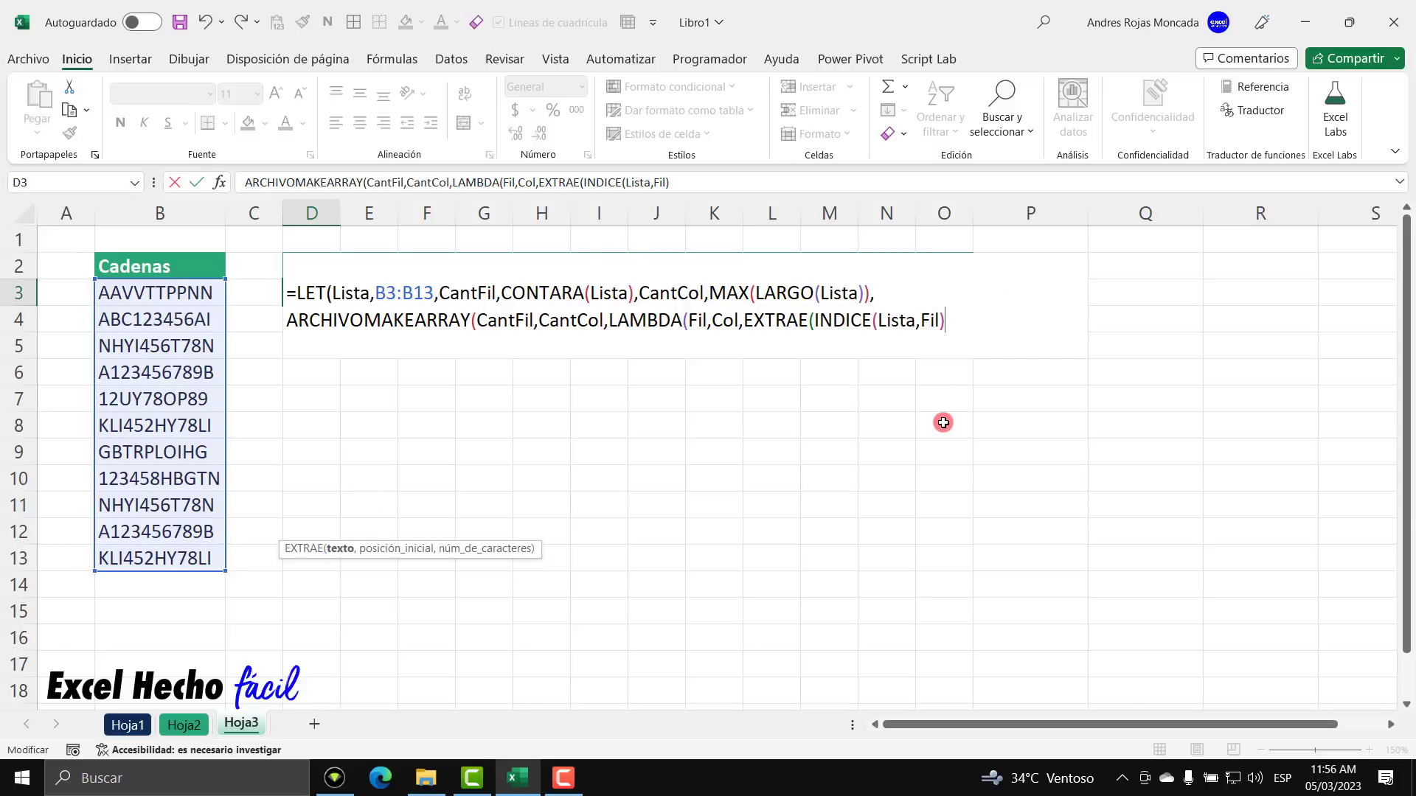
text(,)
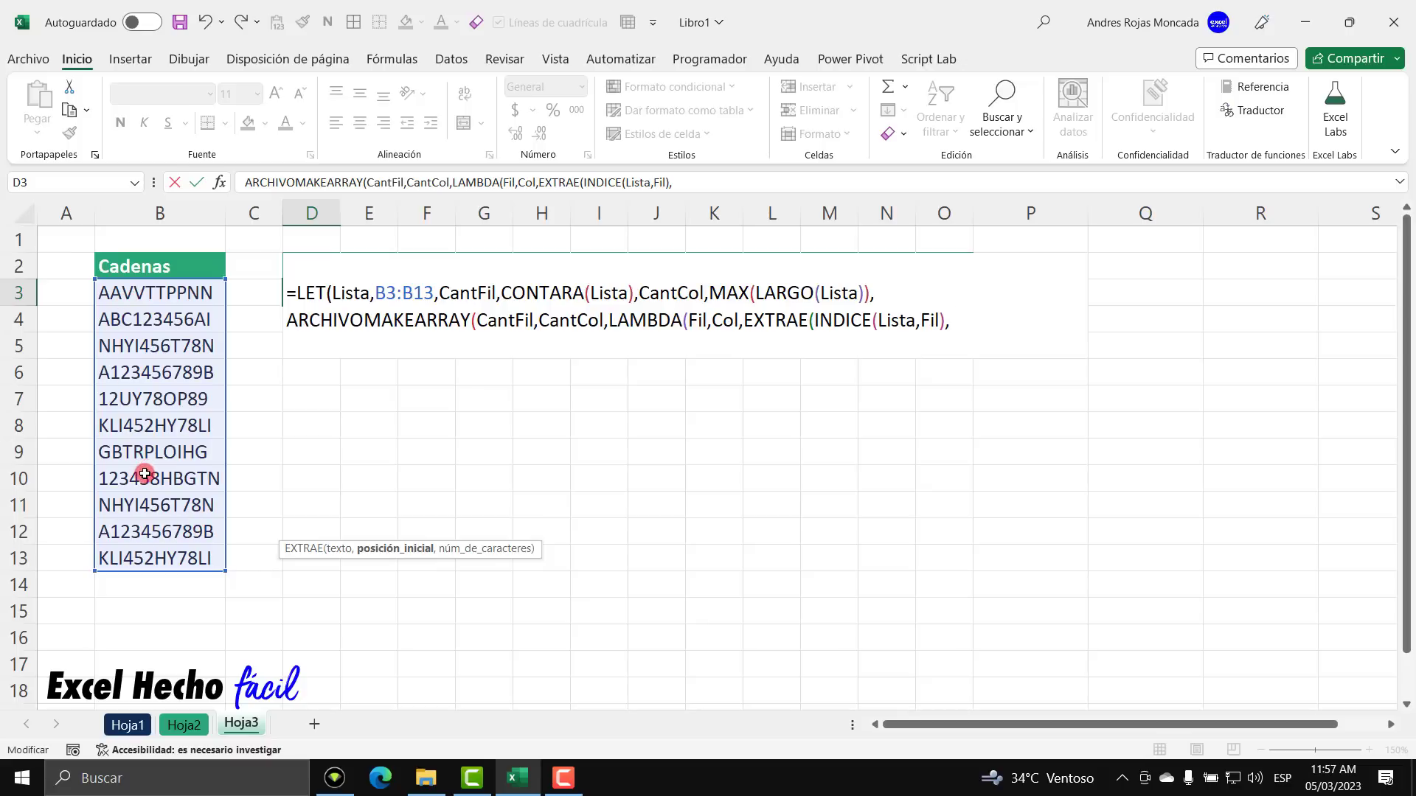
- Complete EXTRAE with Col as start position and 1 character, close all open functions, and enter the LET formula in D3
text(Col)
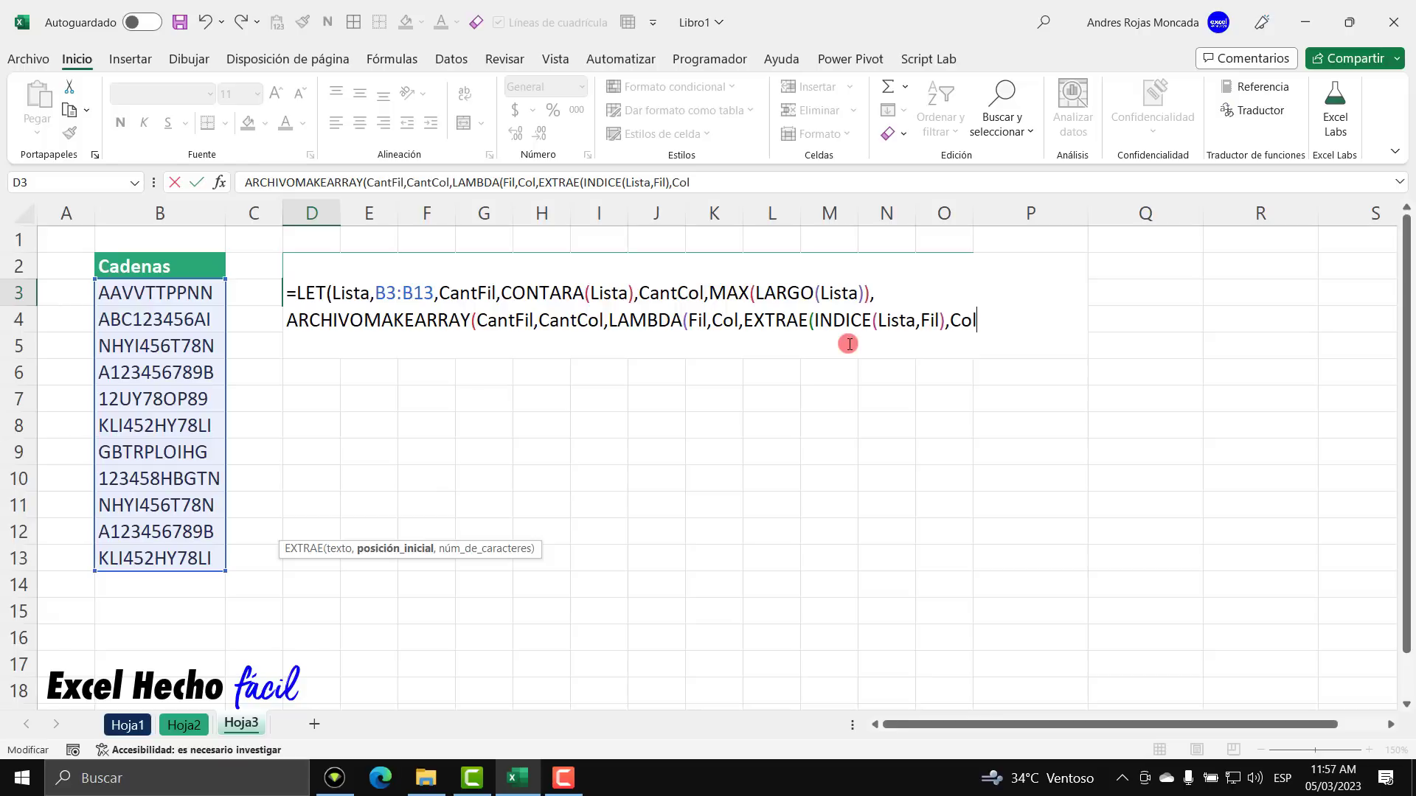
text(,)
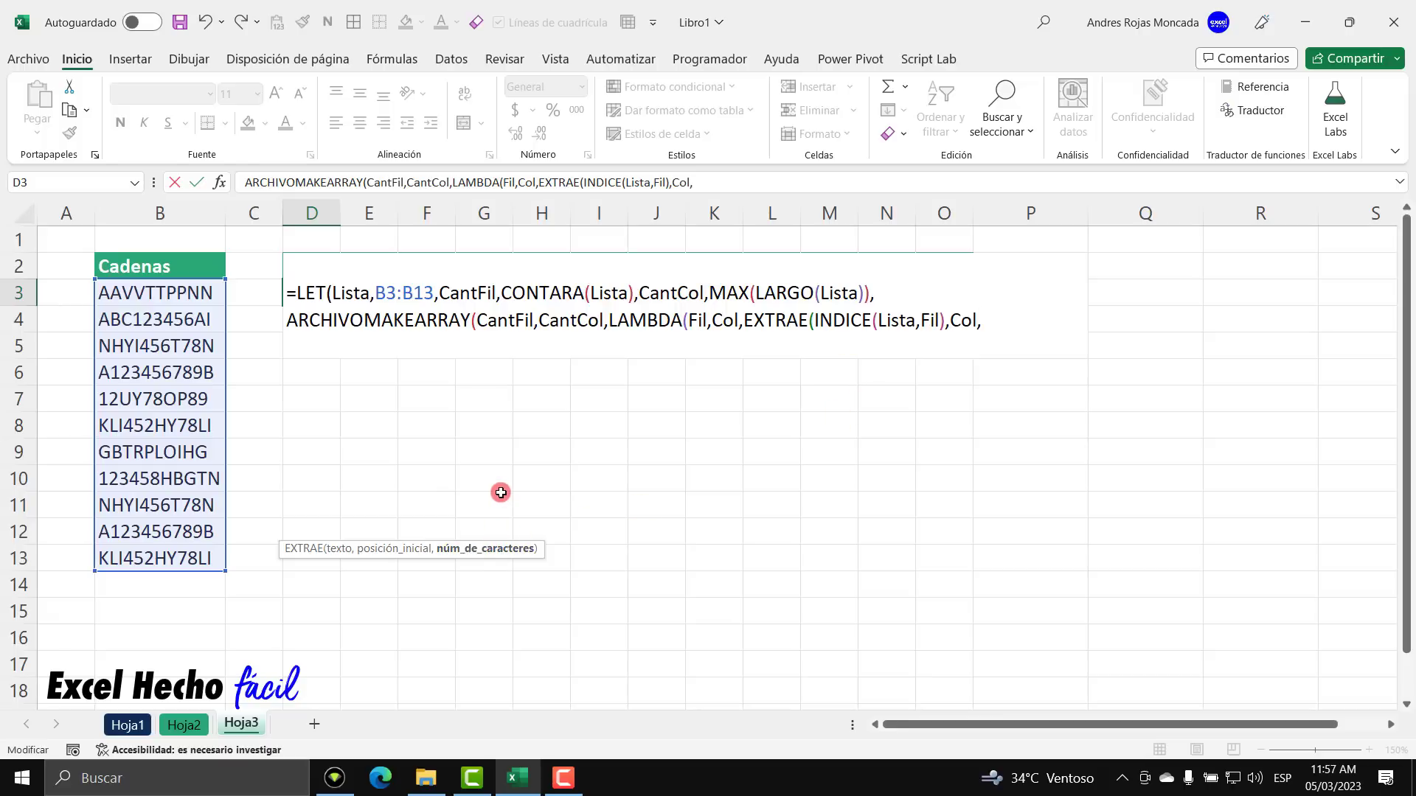
text(1)
text())
key(BackSpace)
text())
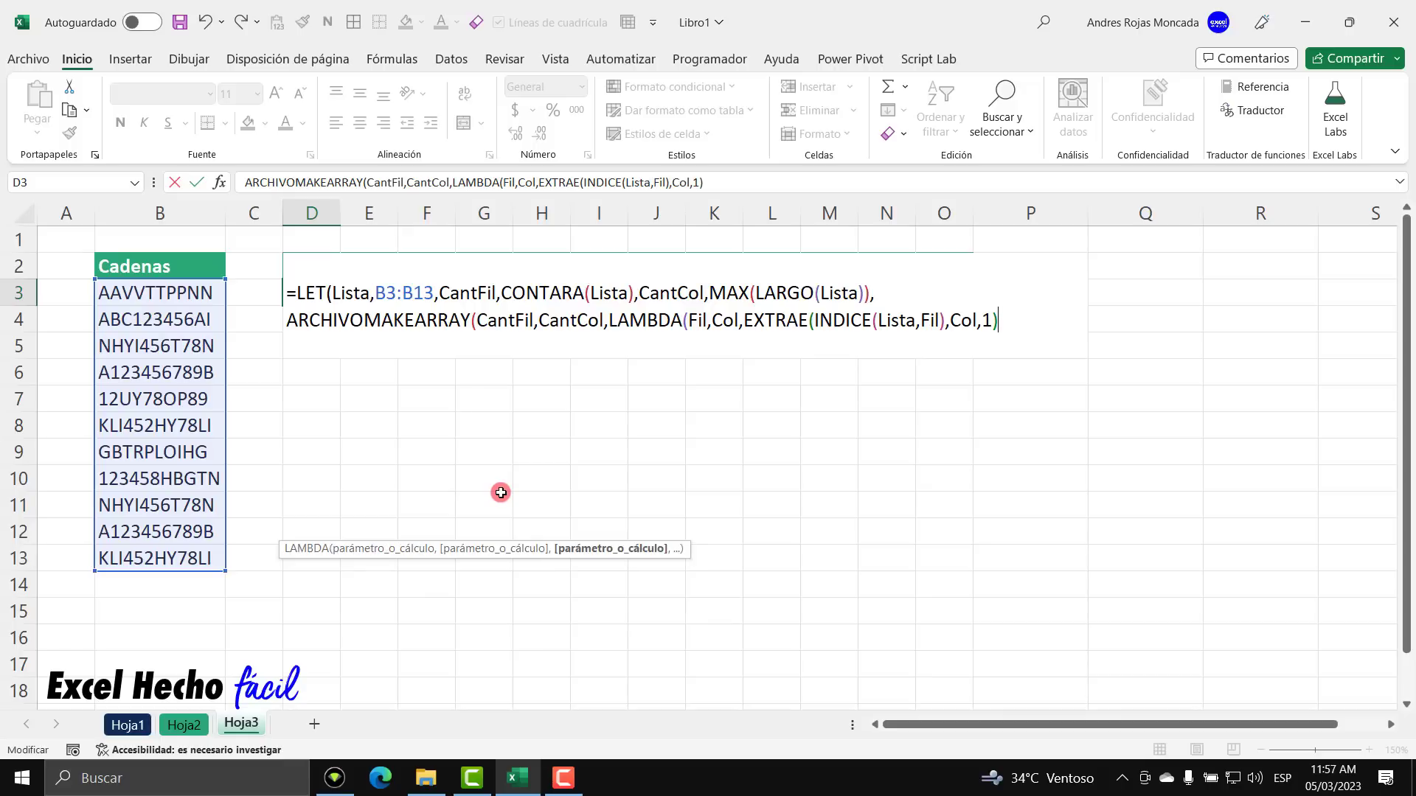
text())
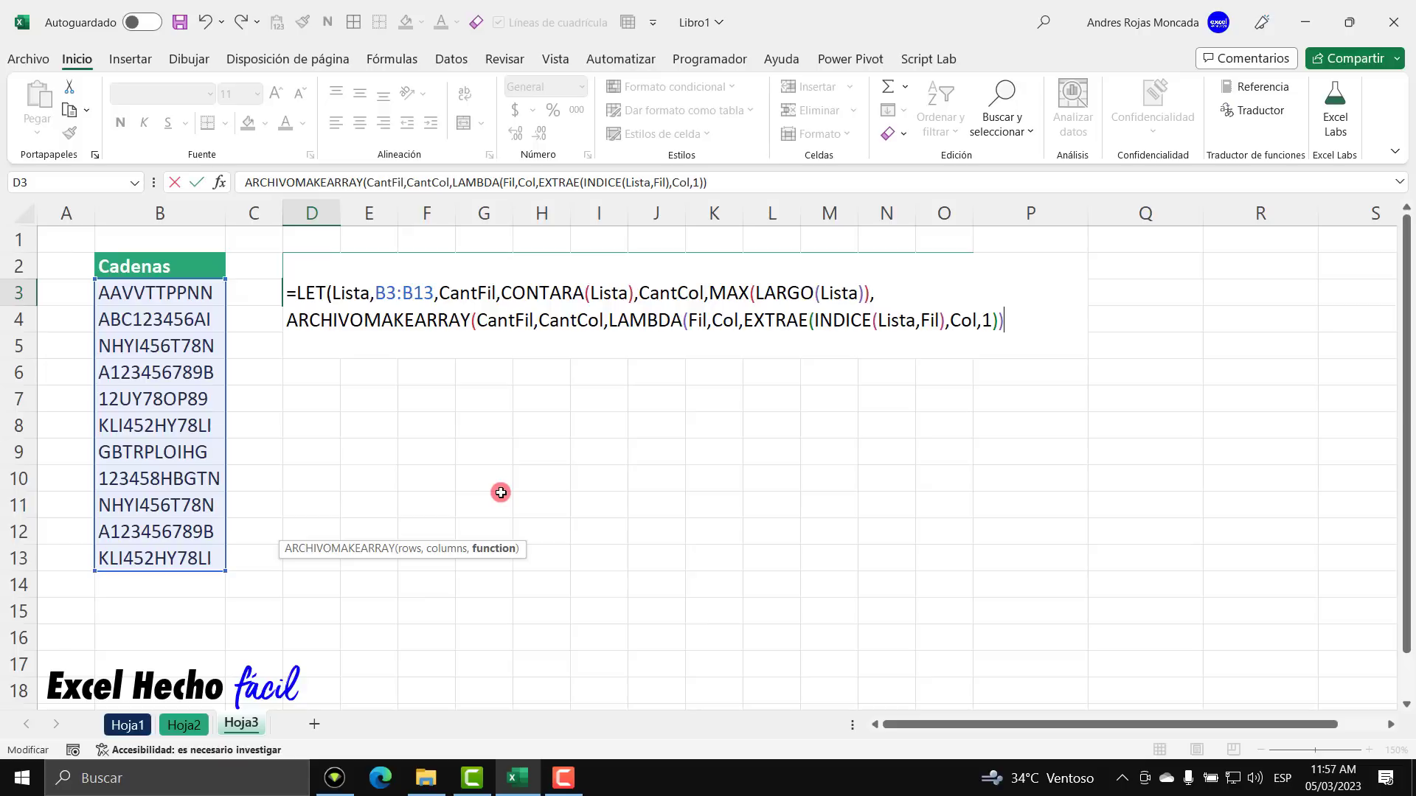
text())
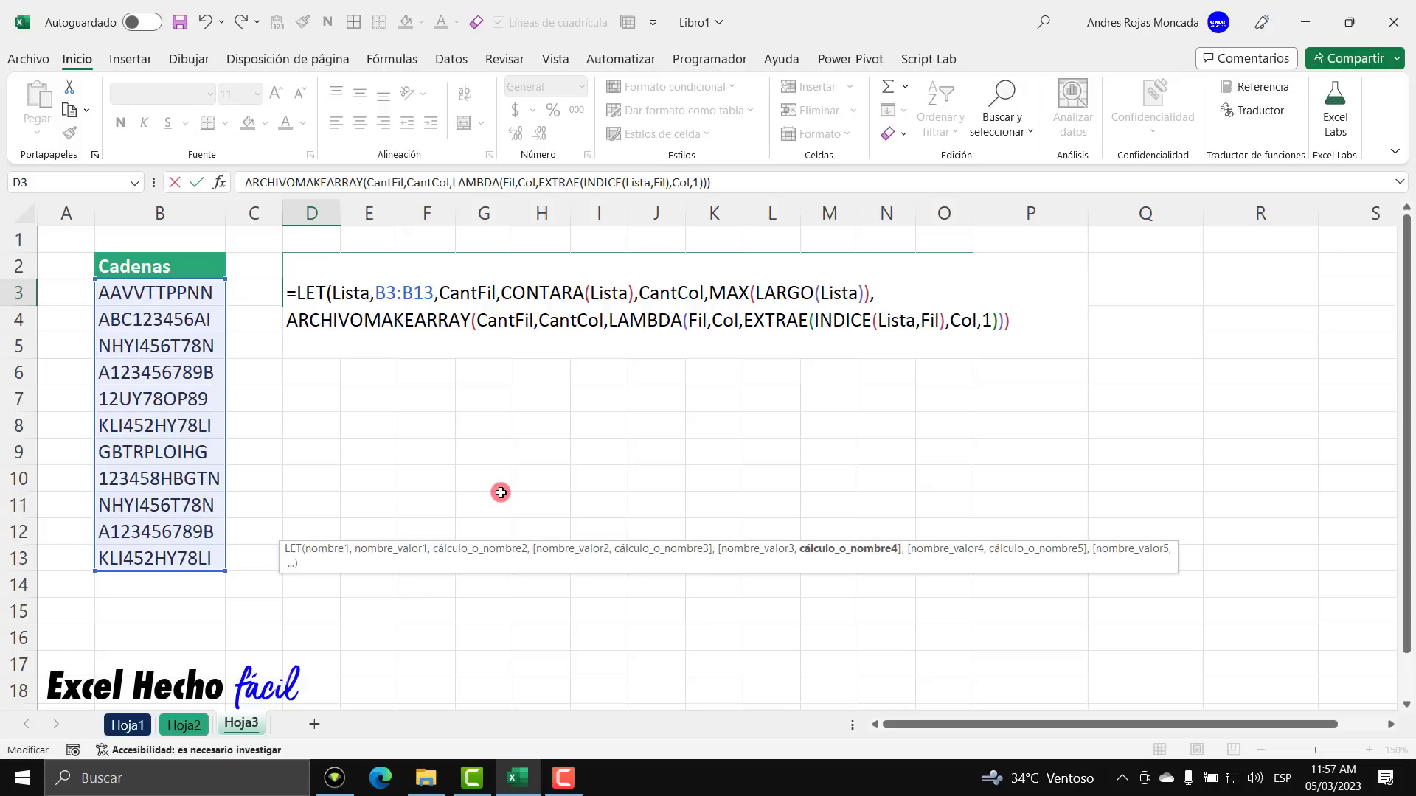
text())
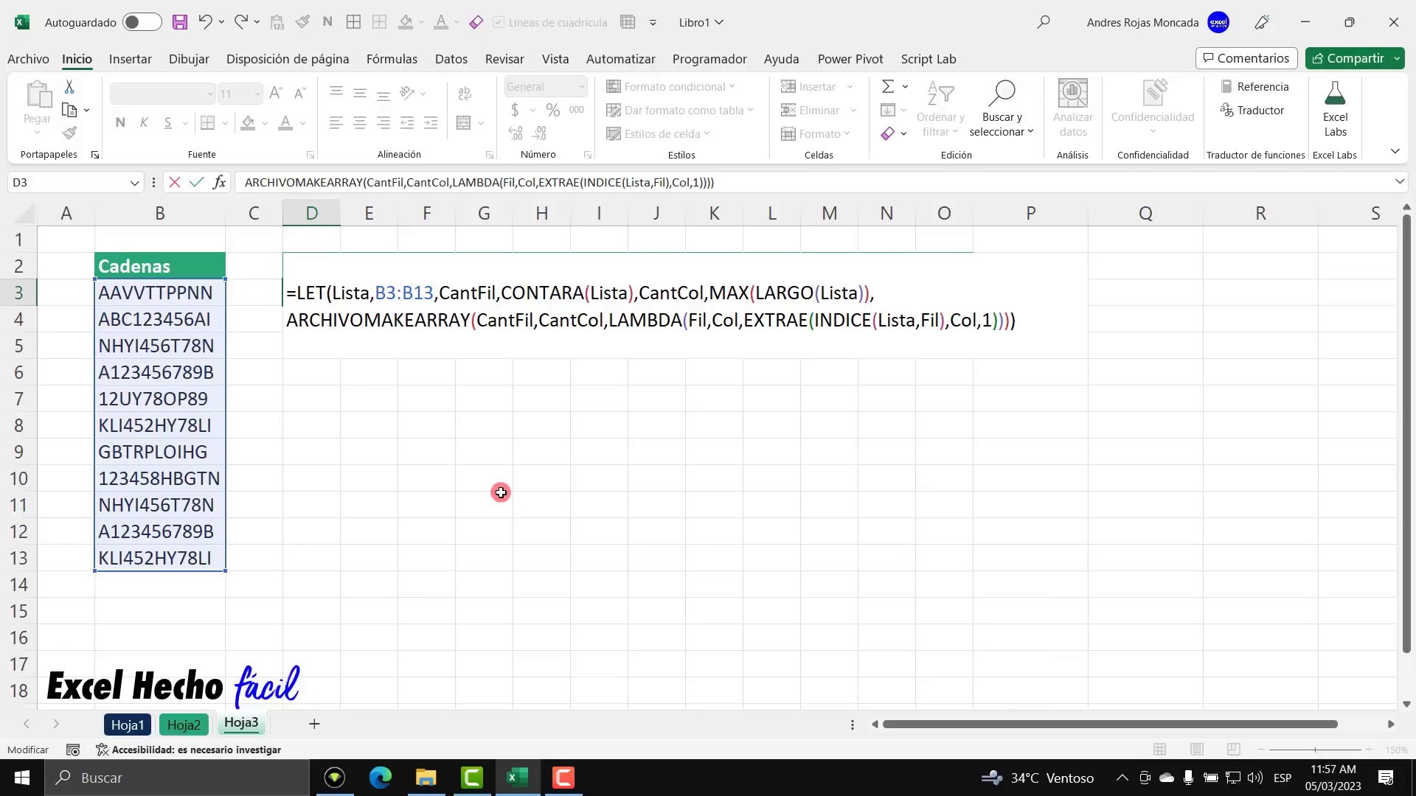
key(Return)
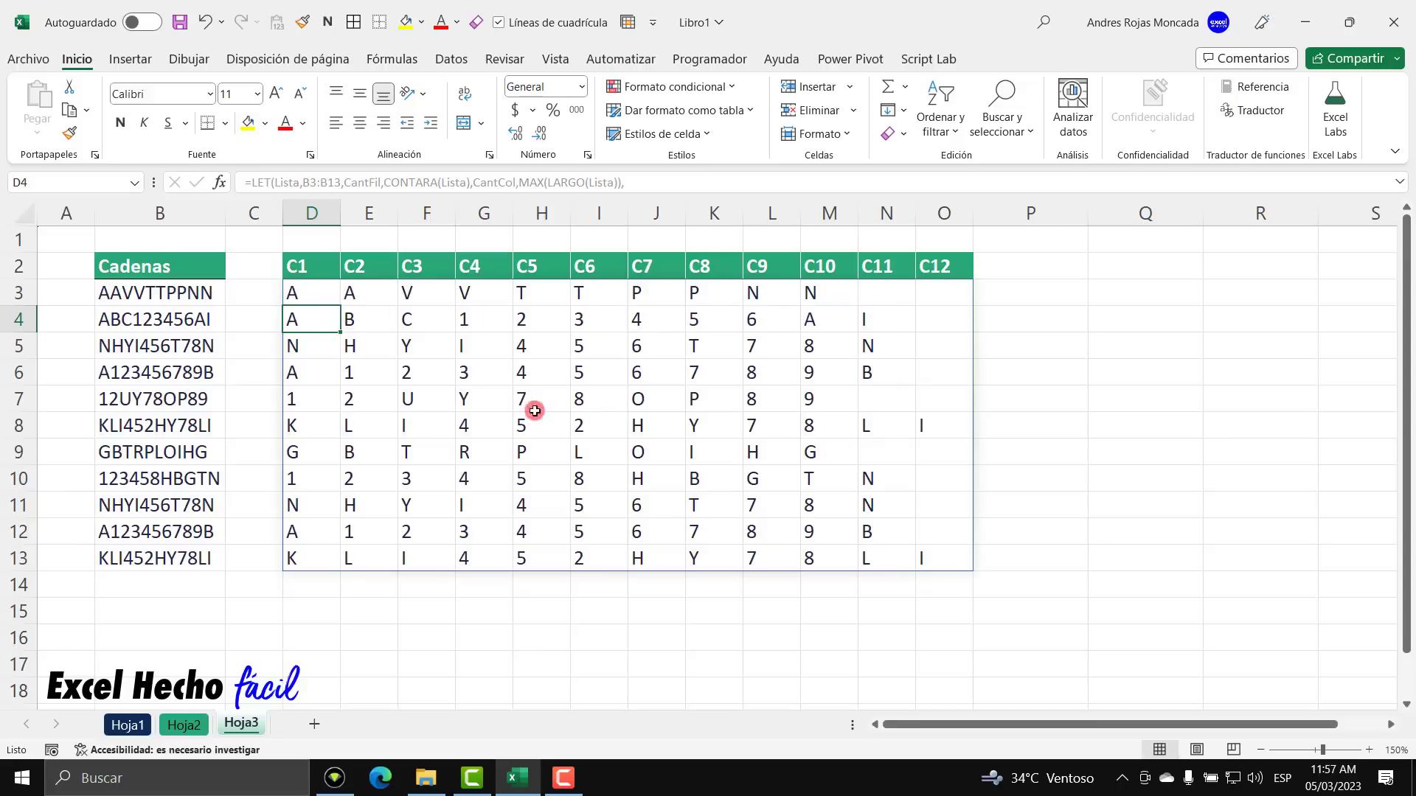
- Check the LET formula in D3 of Hoja3, and review the split character tables on Hoja1, Hoja2 and Hoja3
click(315, 292)
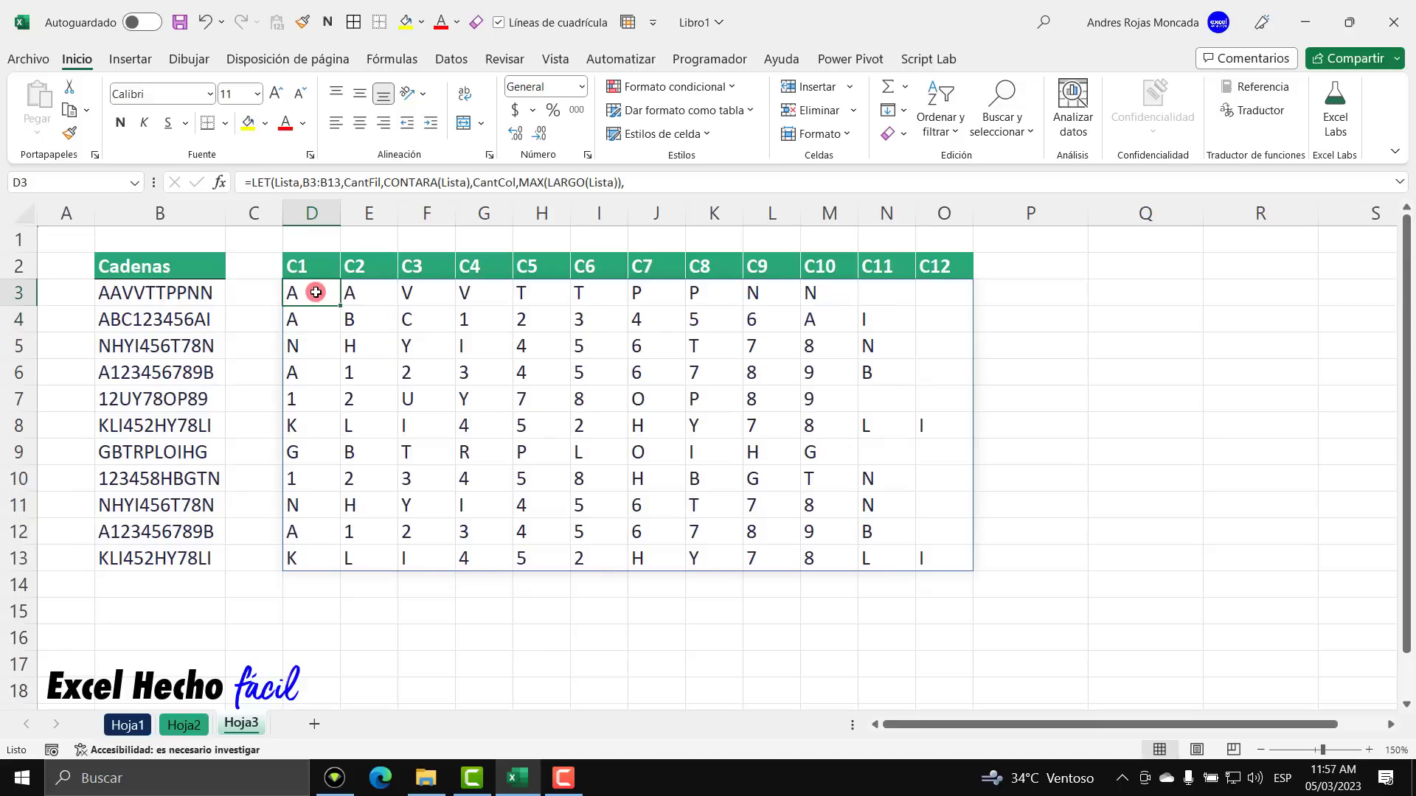
click(314, 609)
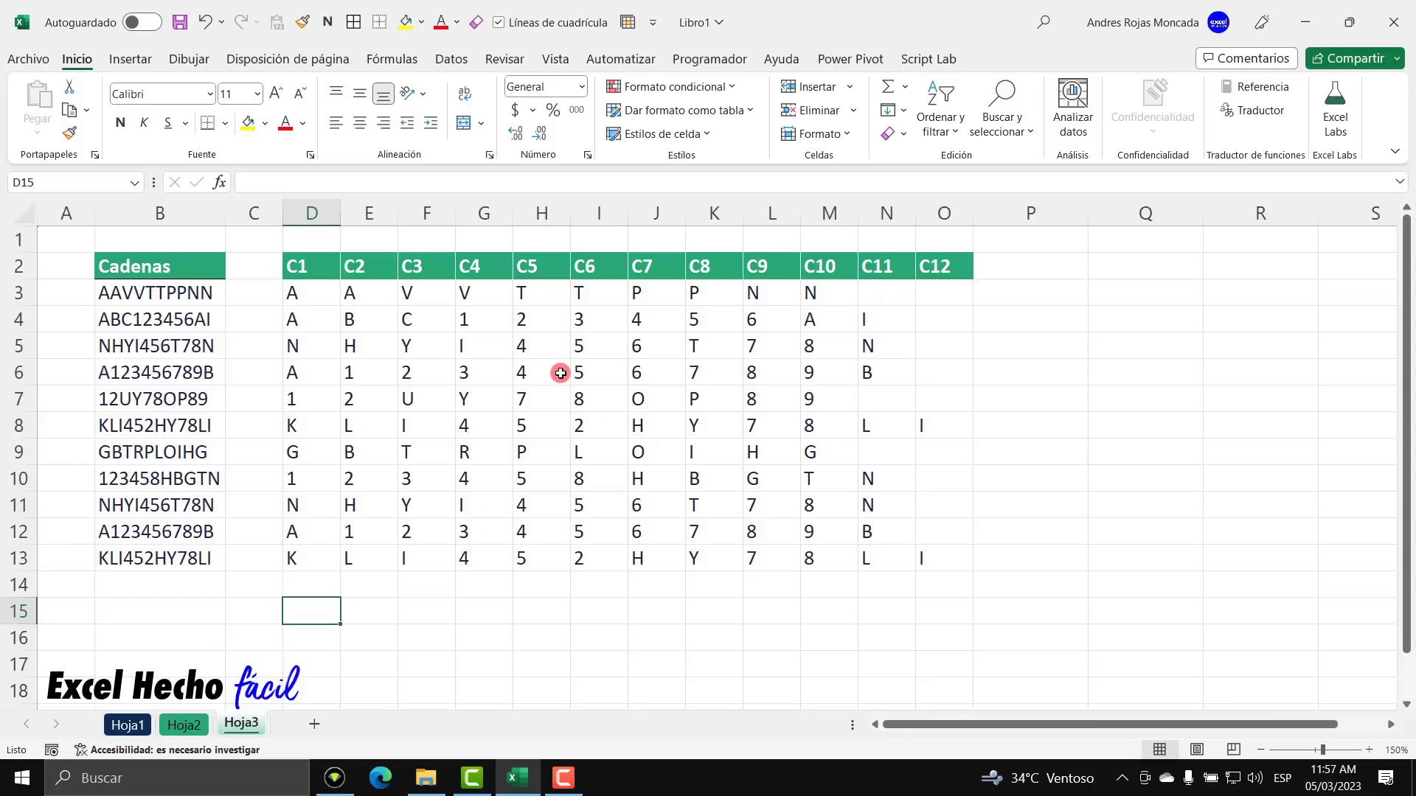
click(132, 727)
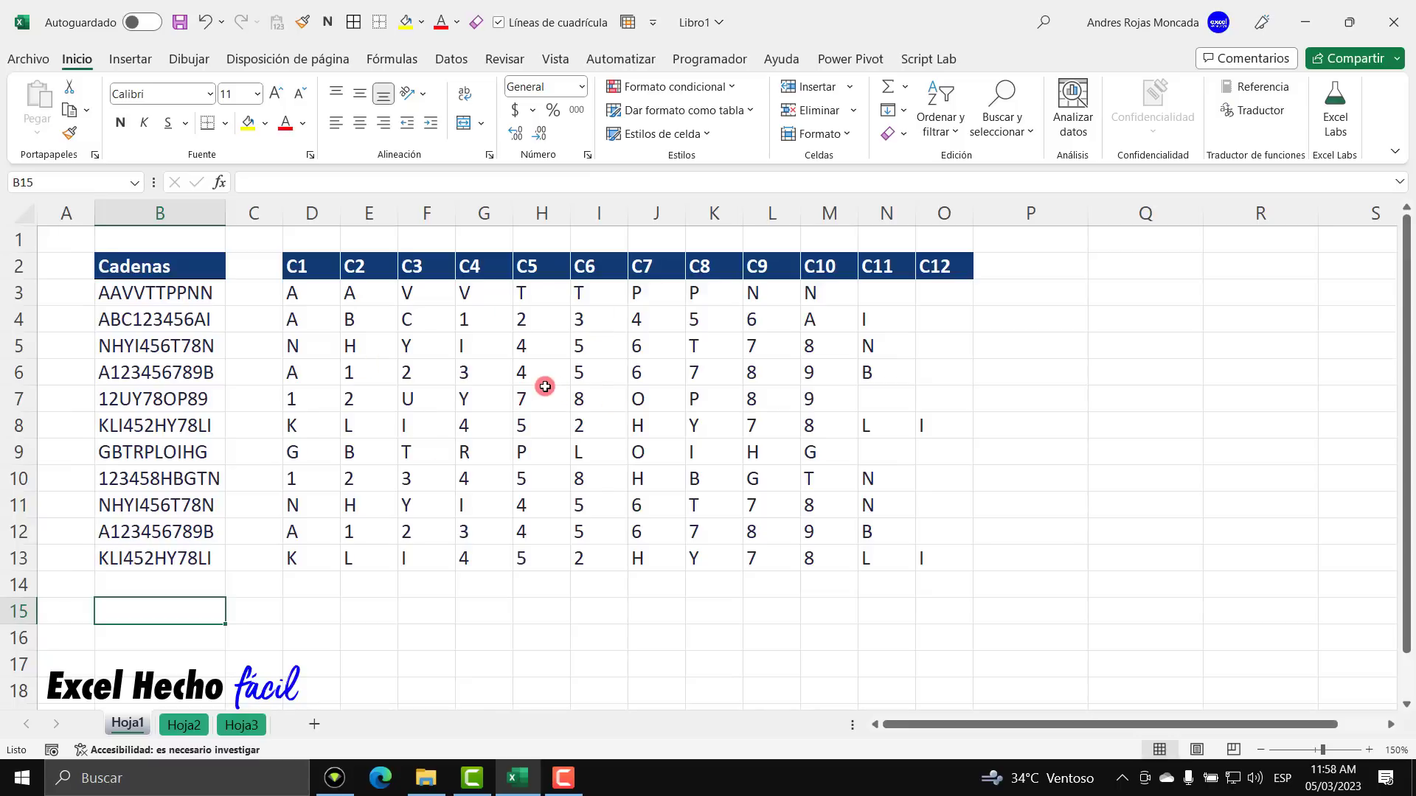
click(196, 725)
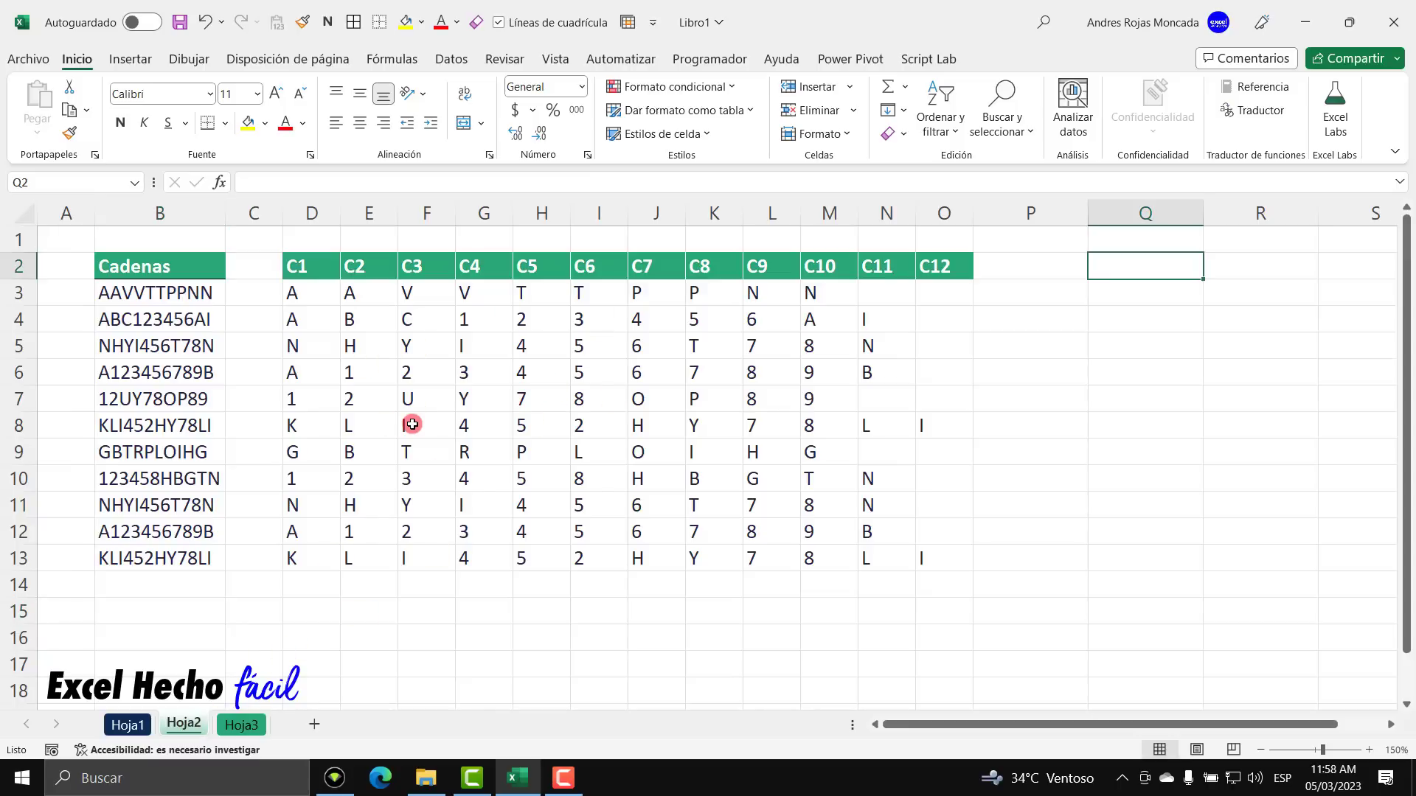
click(242, 725)
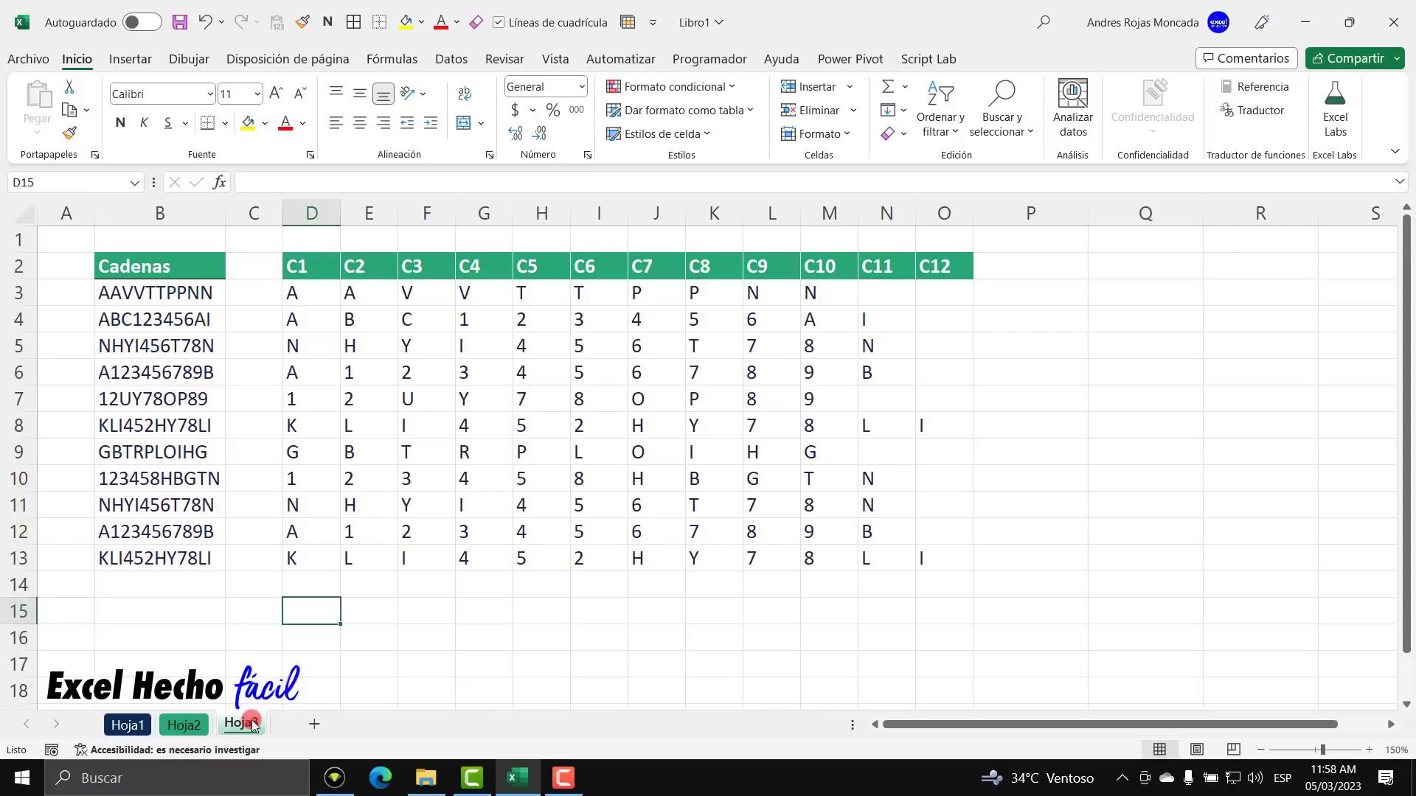
click(1129, 264)
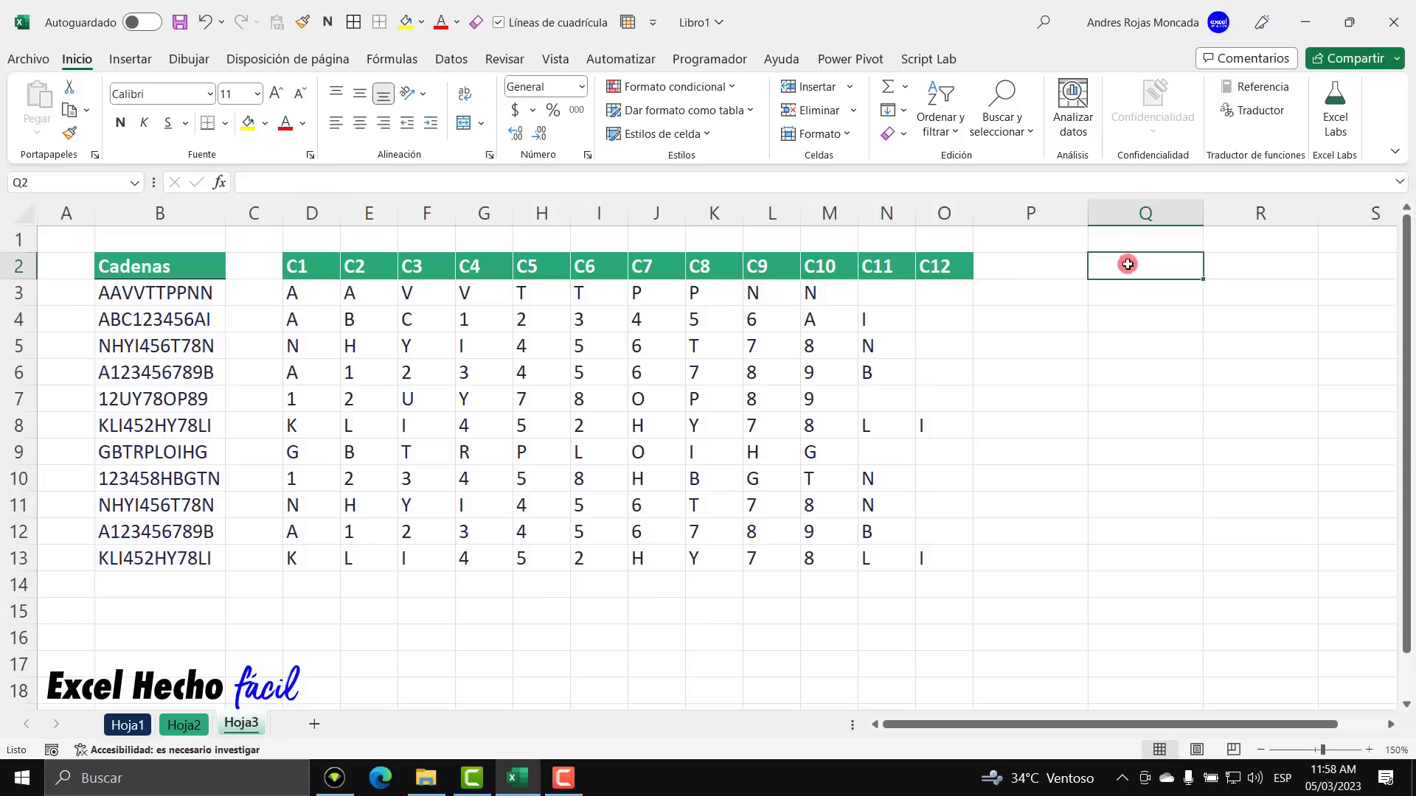
click(128, 725)
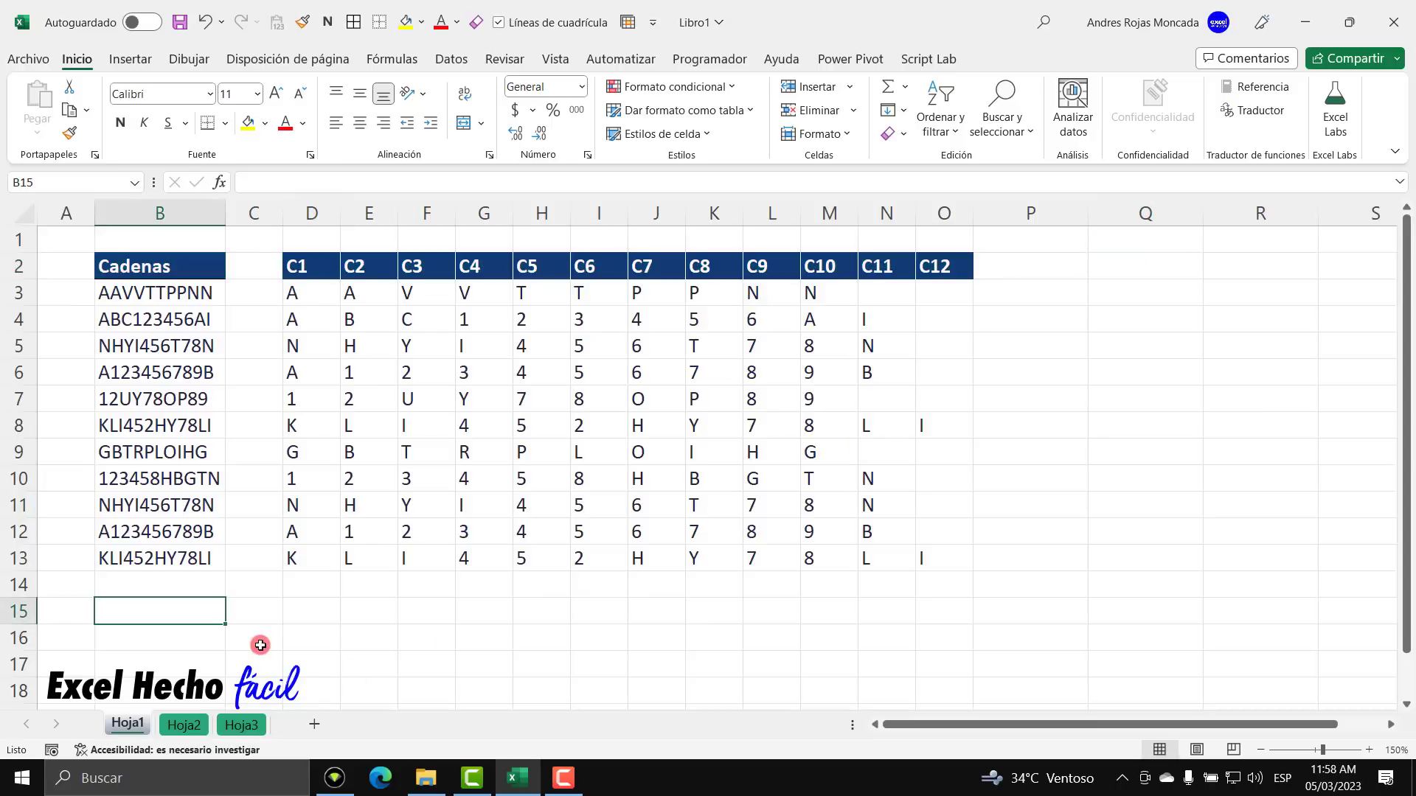
click(1161, 270)
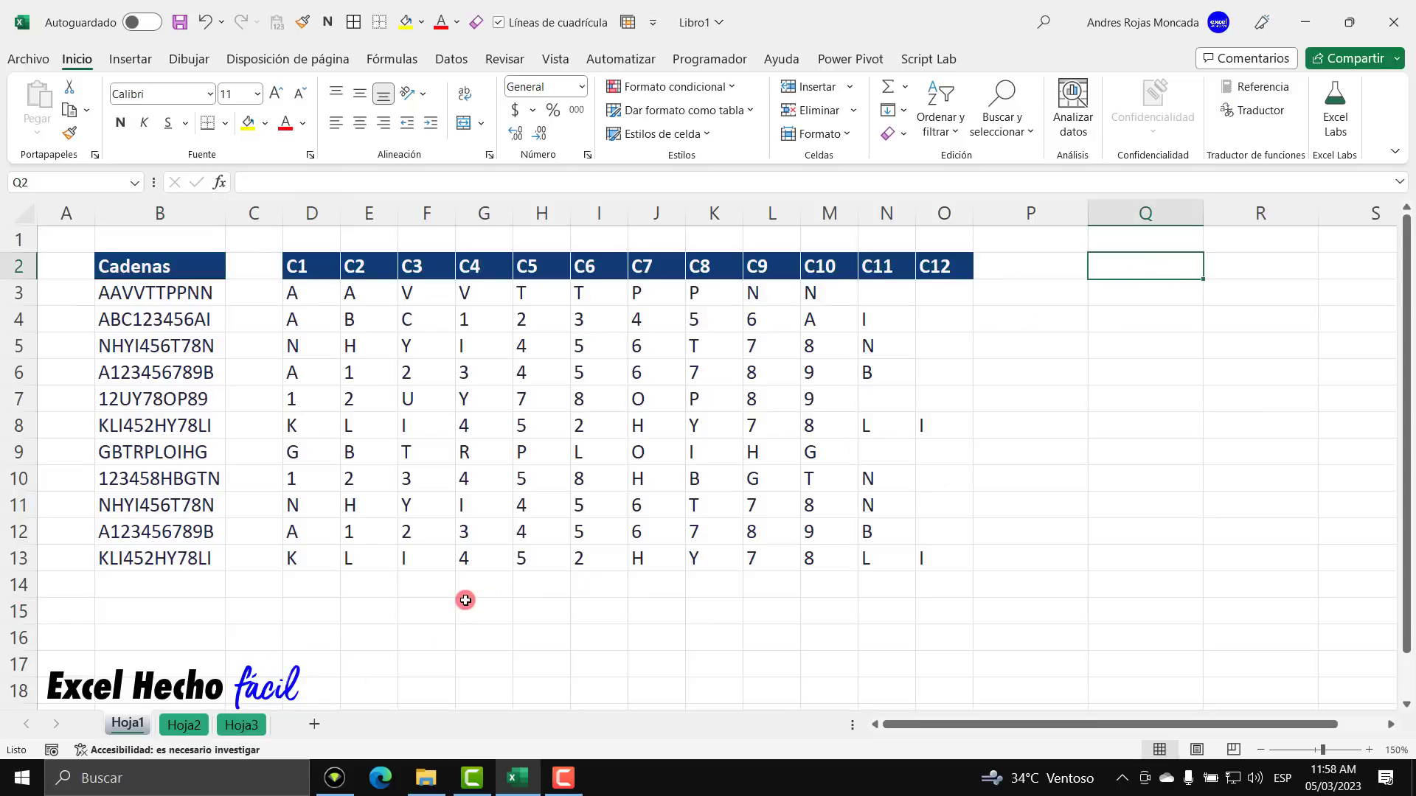